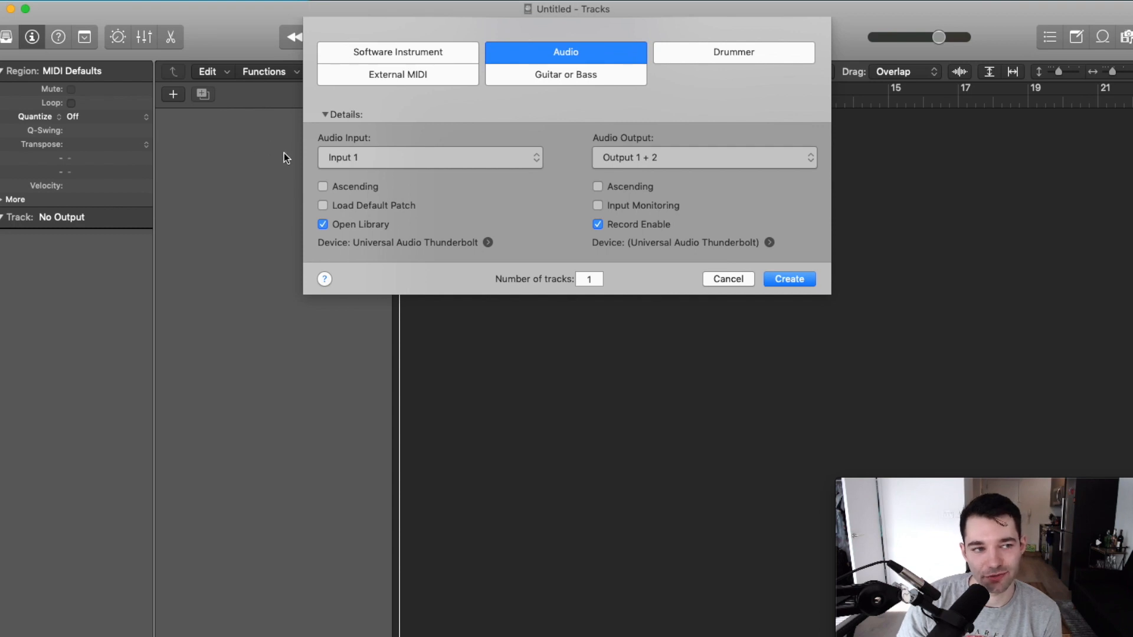
Step: Create one audio track using Input 1 and toggle its input monitoring on and off, leaving the track record-enabled
{"action": "left_click", "coordinate": [791, 278]}
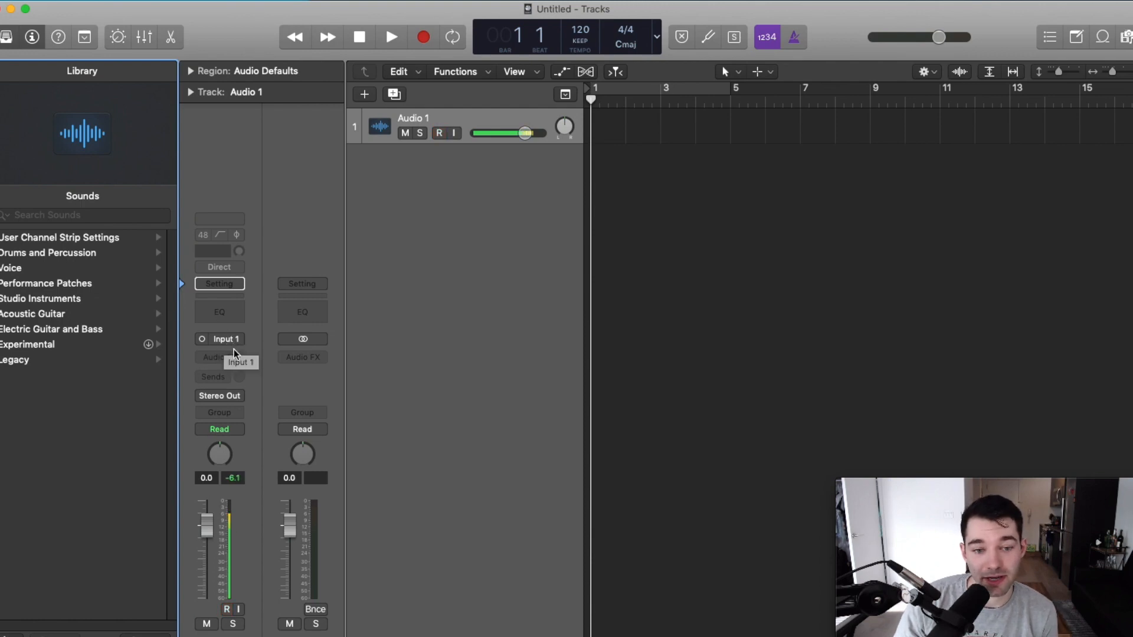
{"action": "left_click", "coordinate": [455, 133]}
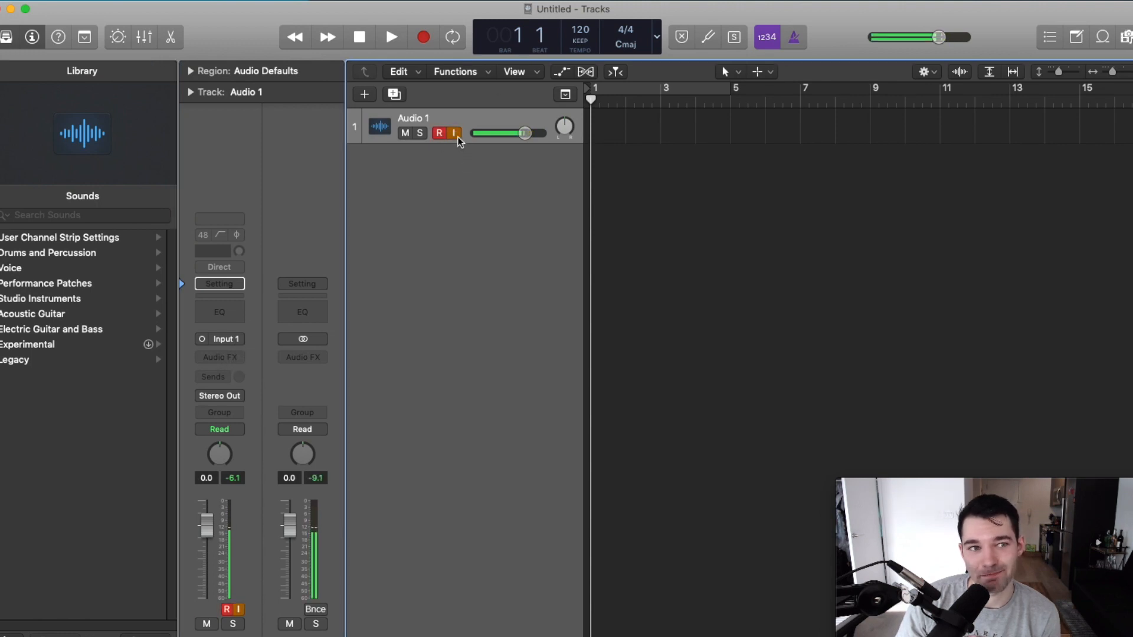
{"action": "left_click", "coordinate": [457, 135]}
{"action": "left_click", "coordinate": [444, 132]}
{"action": "left_click", "coordinate": [457, 133]}
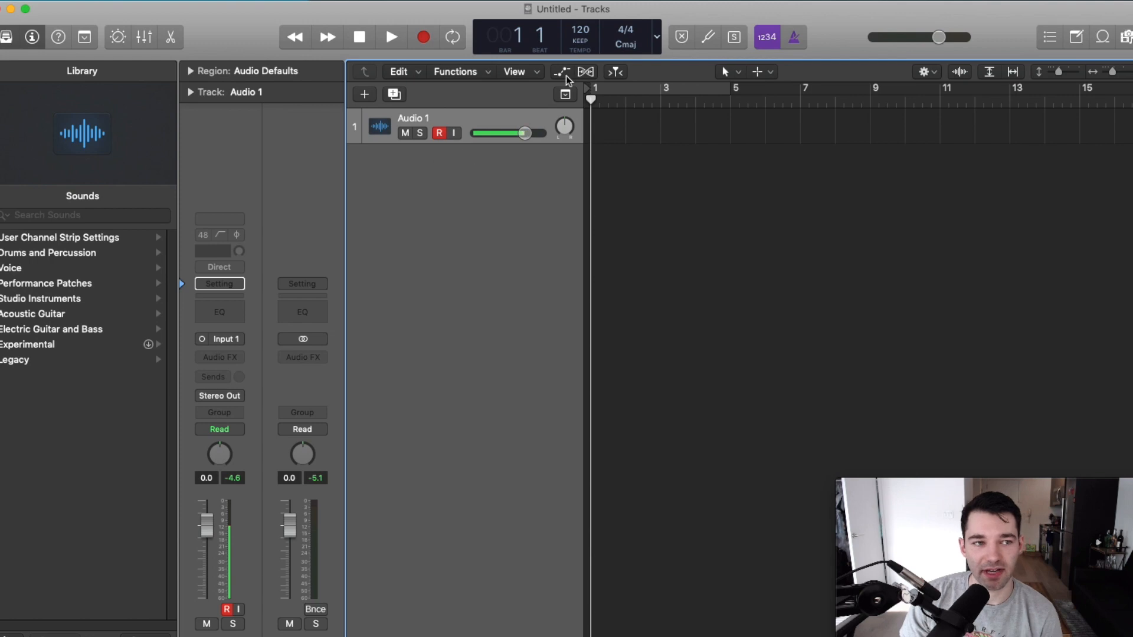
Step: Record a short take of about one bar on Audio 1 and play it back from the start
{"action": "left_click", "coordinate": [419, 37]}
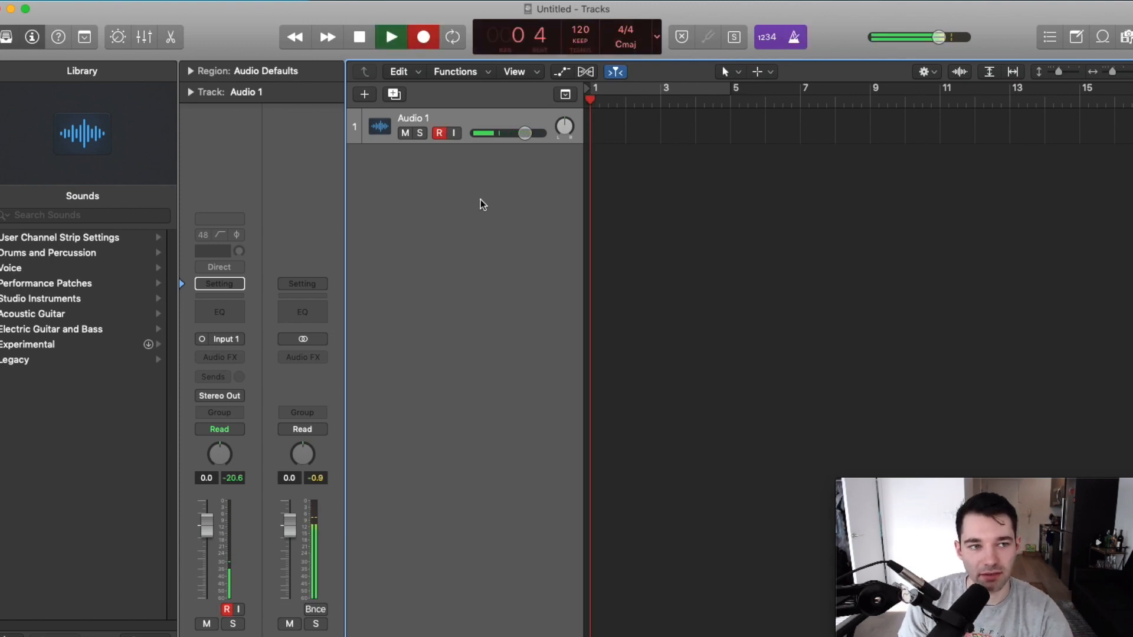
{"action": "left_click", "coordinate": [359, 36]}
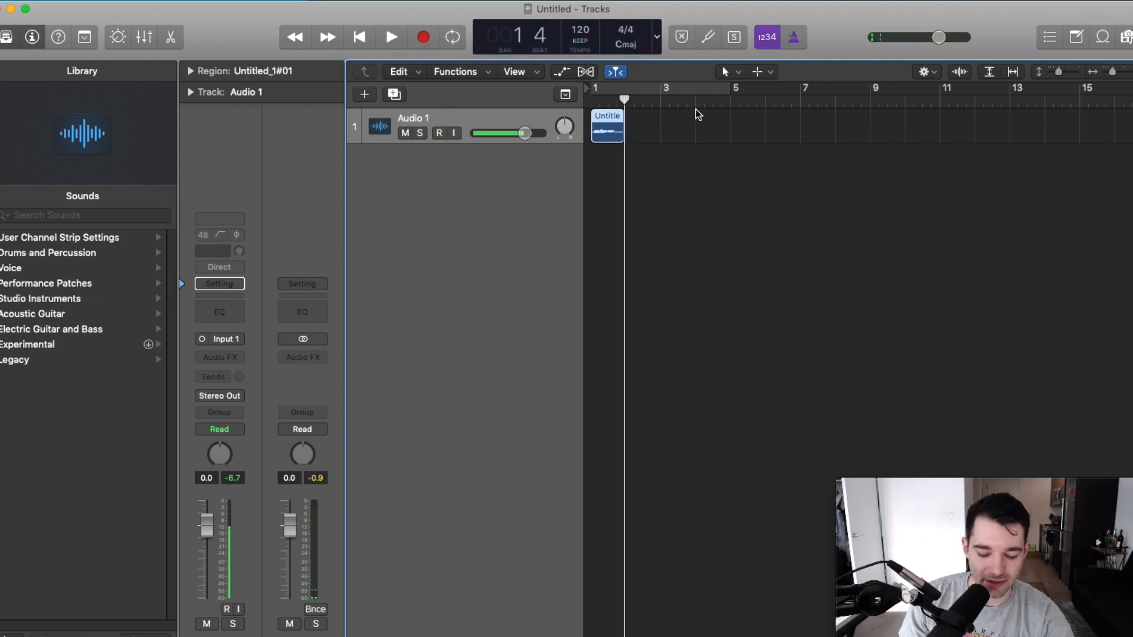
{"action": "key", "text": "Return"}
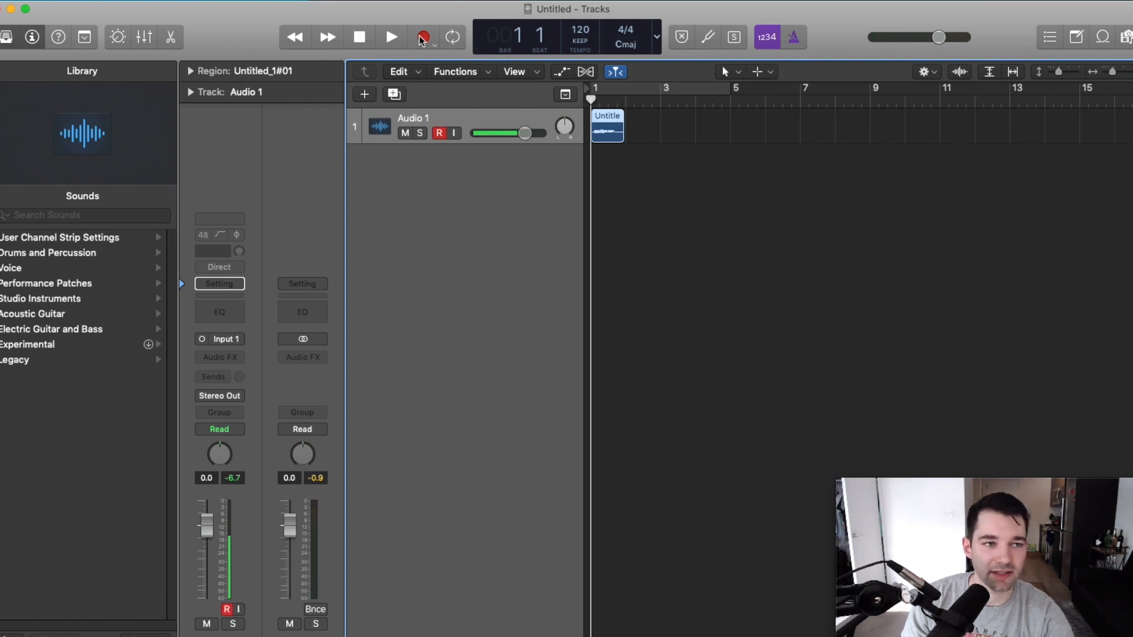
{"action": "left_click", "coordinate": [390, 38]}
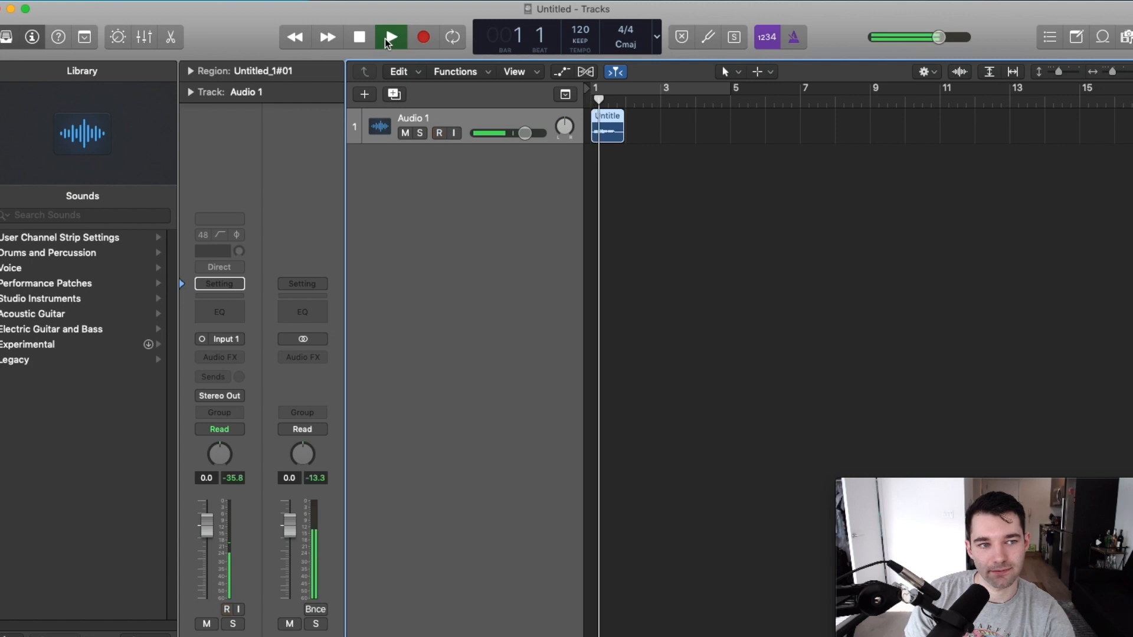
{"action": "left_click", "coordinate": [359, 37]}
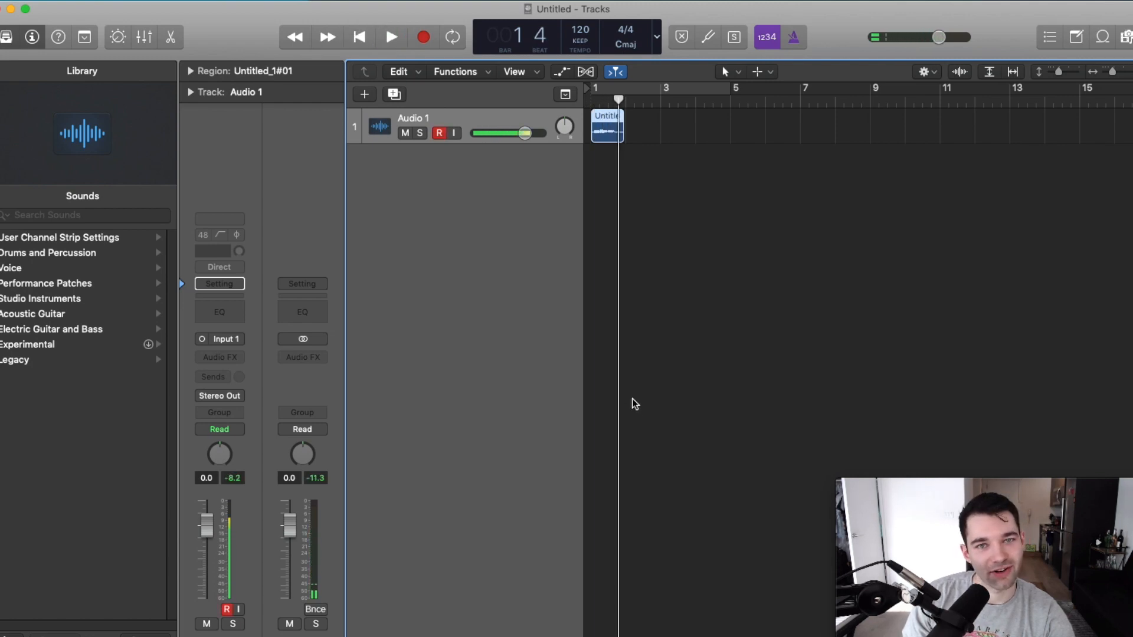
Step: Toggle record enable on Audio 1 and switch its input monitoring on and off again
{"action": "key", "text": "alt+r"}
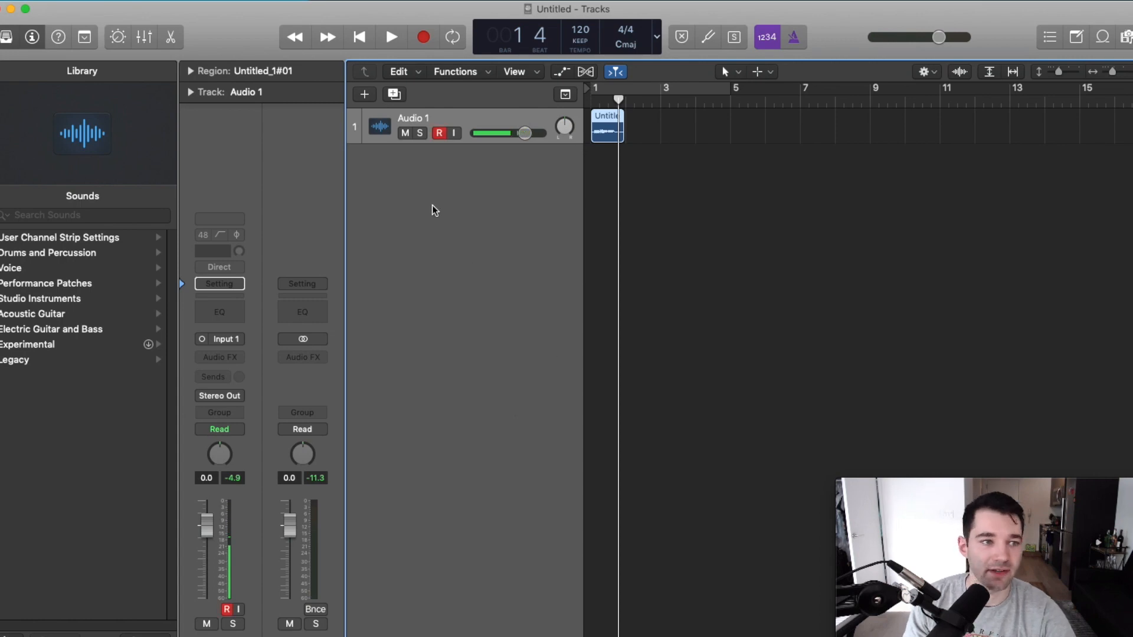
{"action": "left_click", "coordinate": [439, 134]}
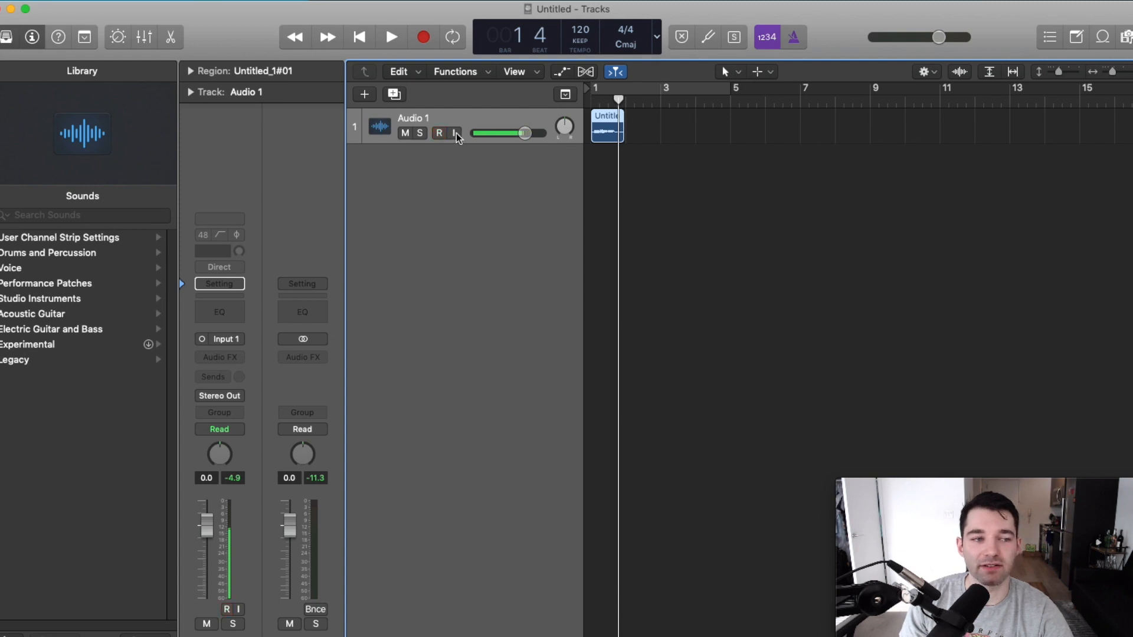
{"action": "left_click", "coordinate": [456, 132]}
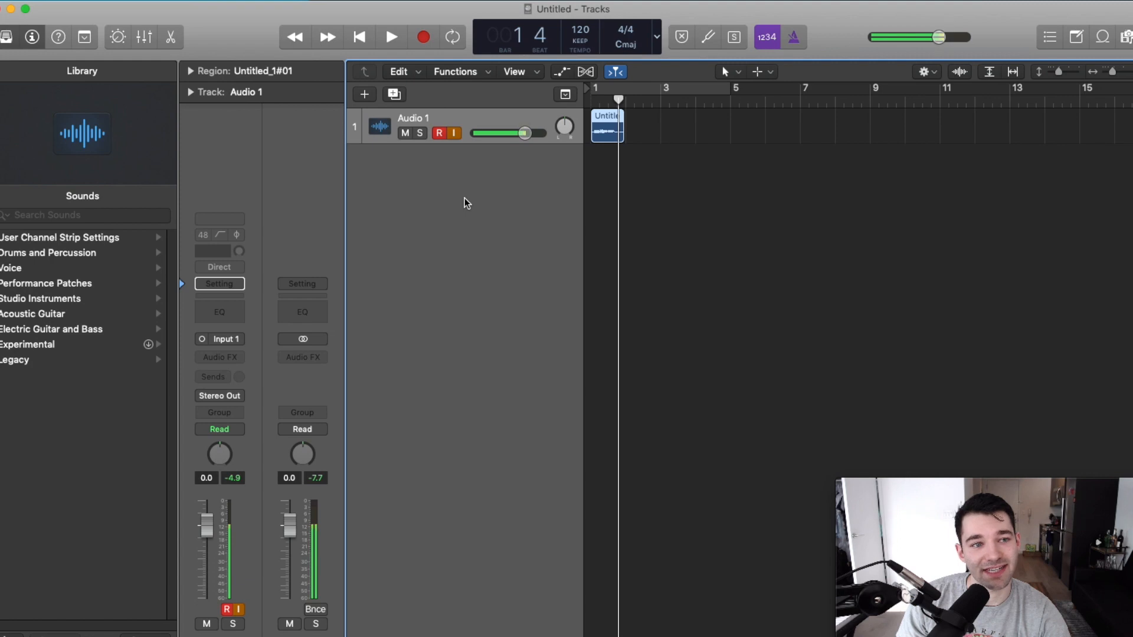
{"action": "left_click", "coordinate": [452, 133]}
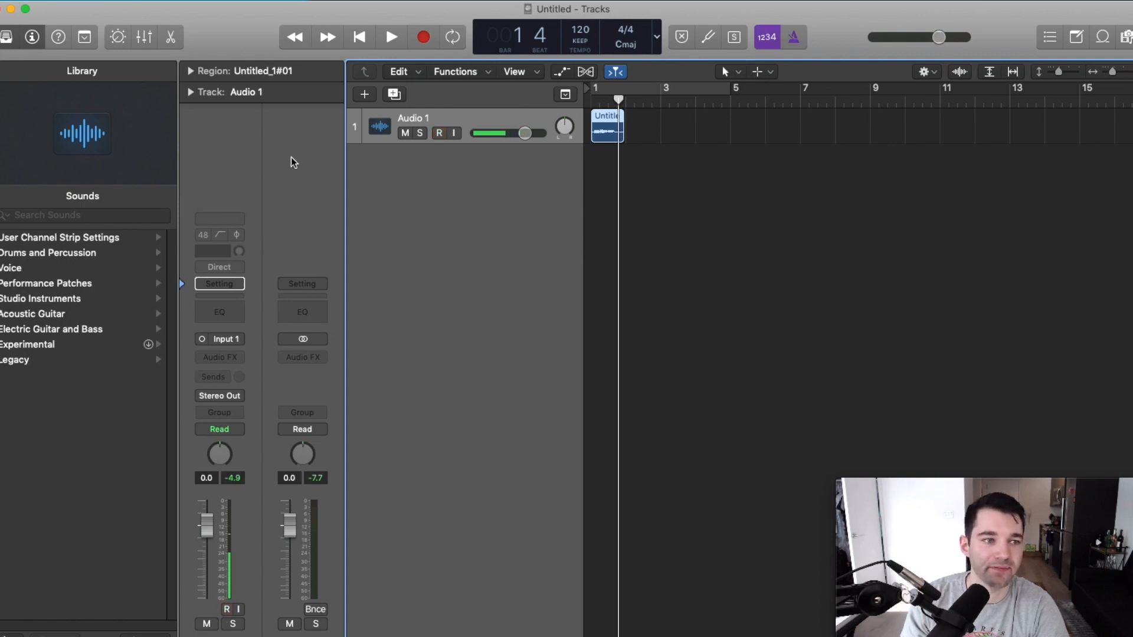
Step: Mute Audio 1 and play the project from the start to check the muted track
{"action": "left_click", "coordinate": [407, 133]}
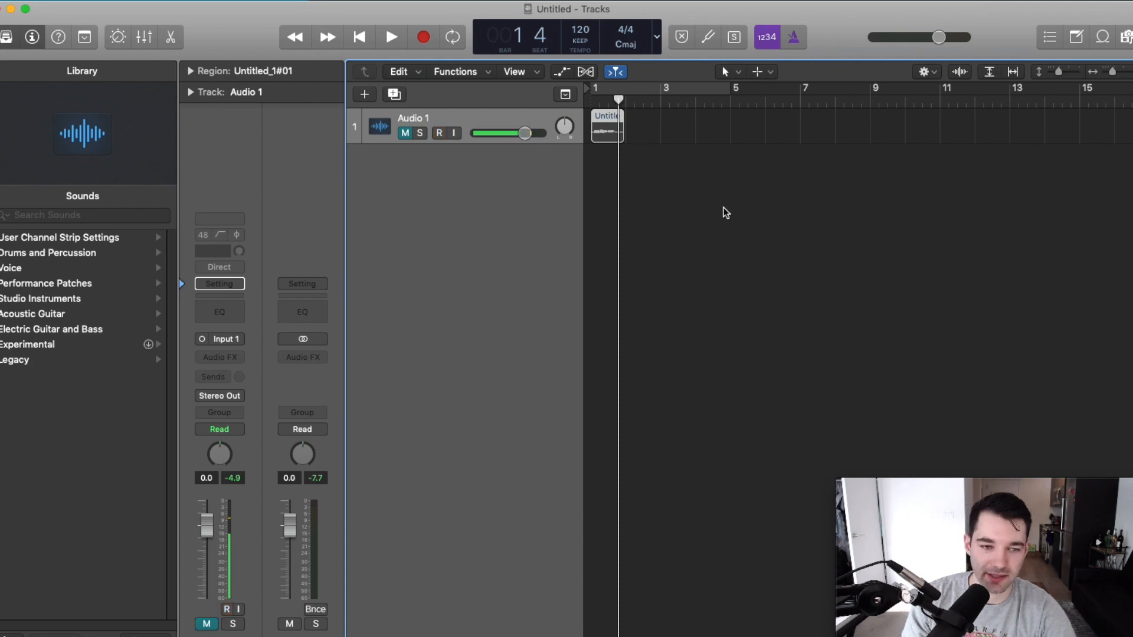
{"action": "key", "text": "Return"}
{"action": "key", "text": "space"}
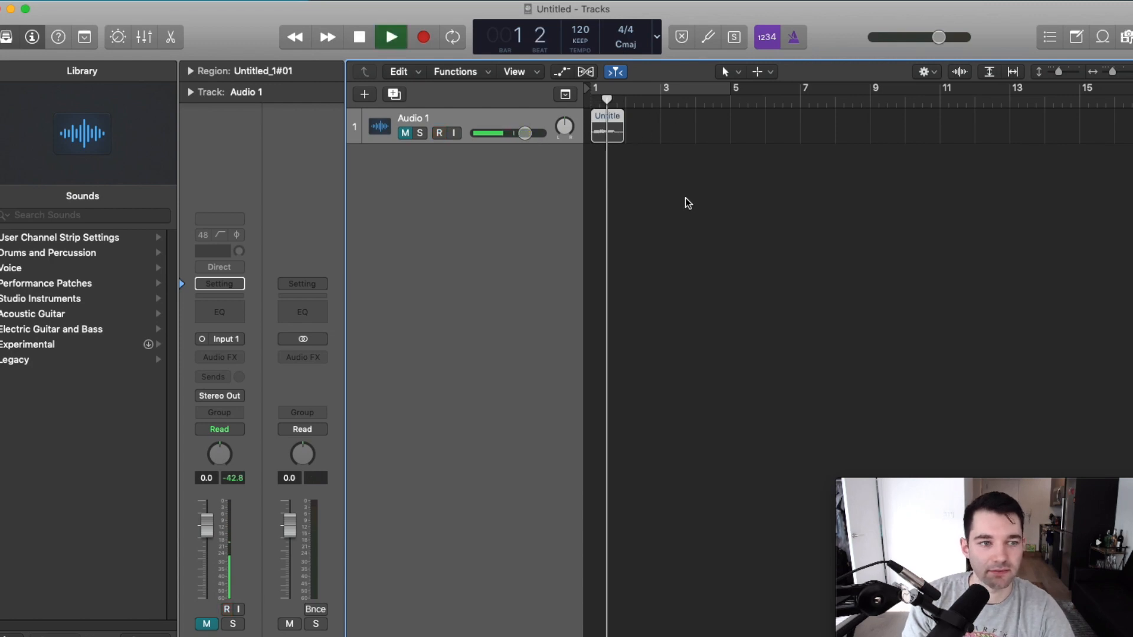
{"action": "key", "text": "space"}
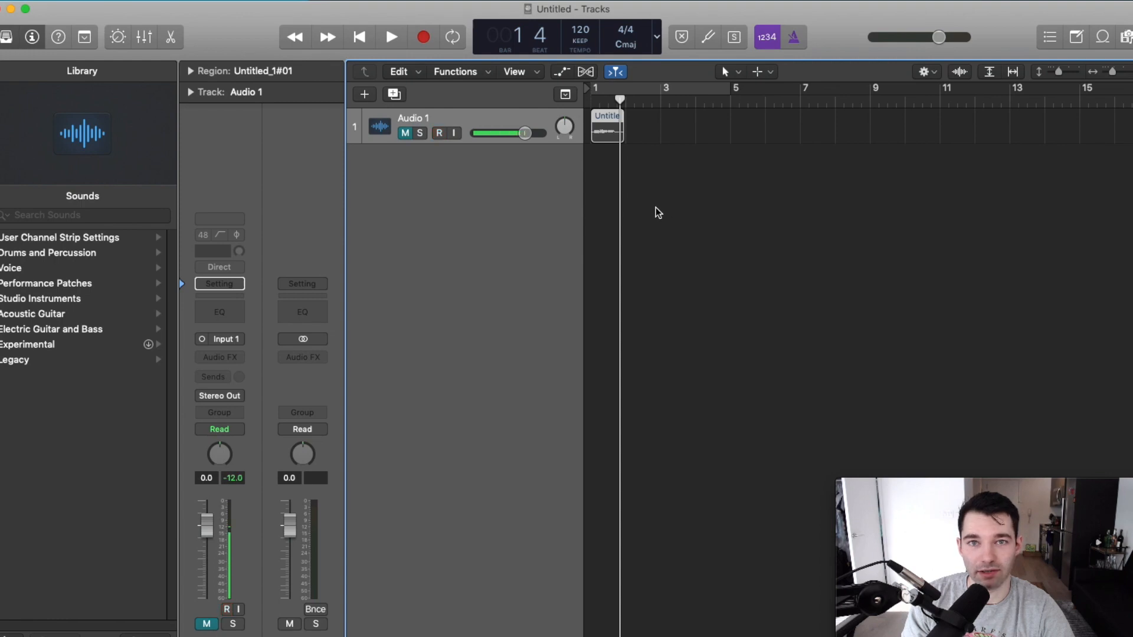
{"action": "left_click", "coordinate": [391, 37]}
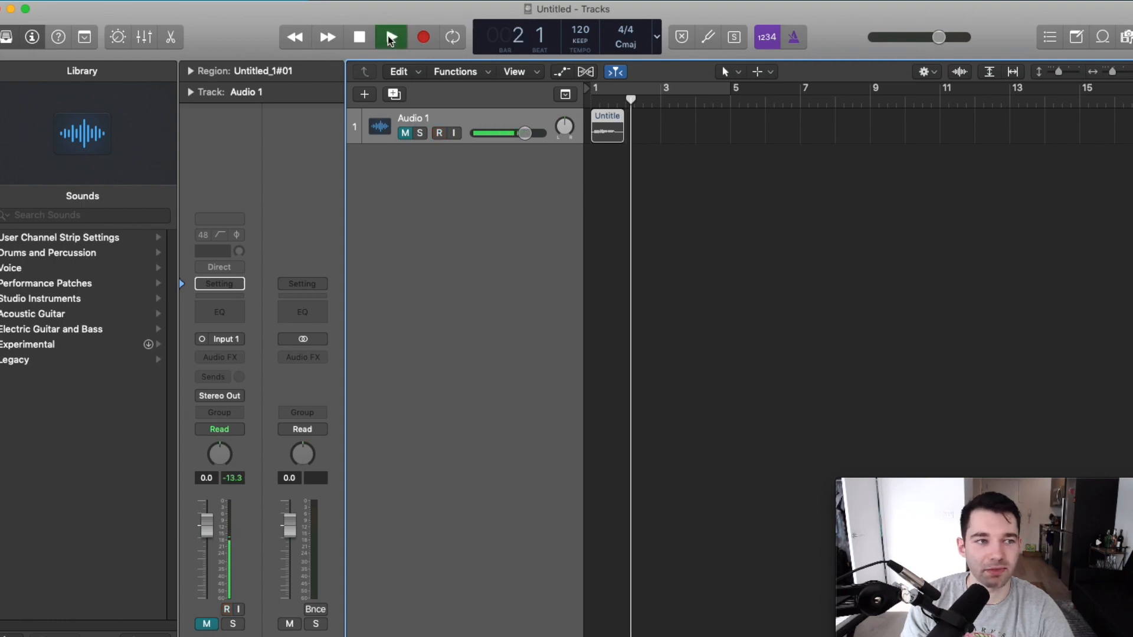
{"action": "left_click", "coordinate": [358, 37]}
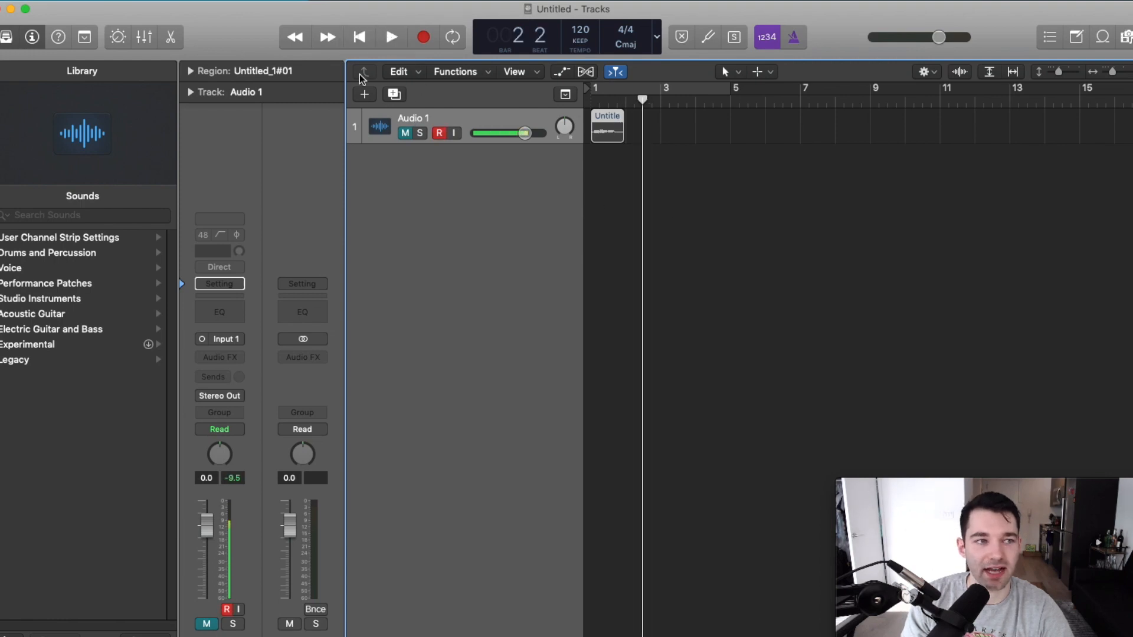
Step: Step the playhead backward and forward by bars with rewind and fast-forward, returning it to bar 1
{"action": "left_click", "coordinate": [294, 38]}
{"action": "left_click", "coordinate": [327, 37]}
{"action": "left_click", "coordinate": [294, 37]}
{"action": "left_click", "coordinate": [326, 37]}
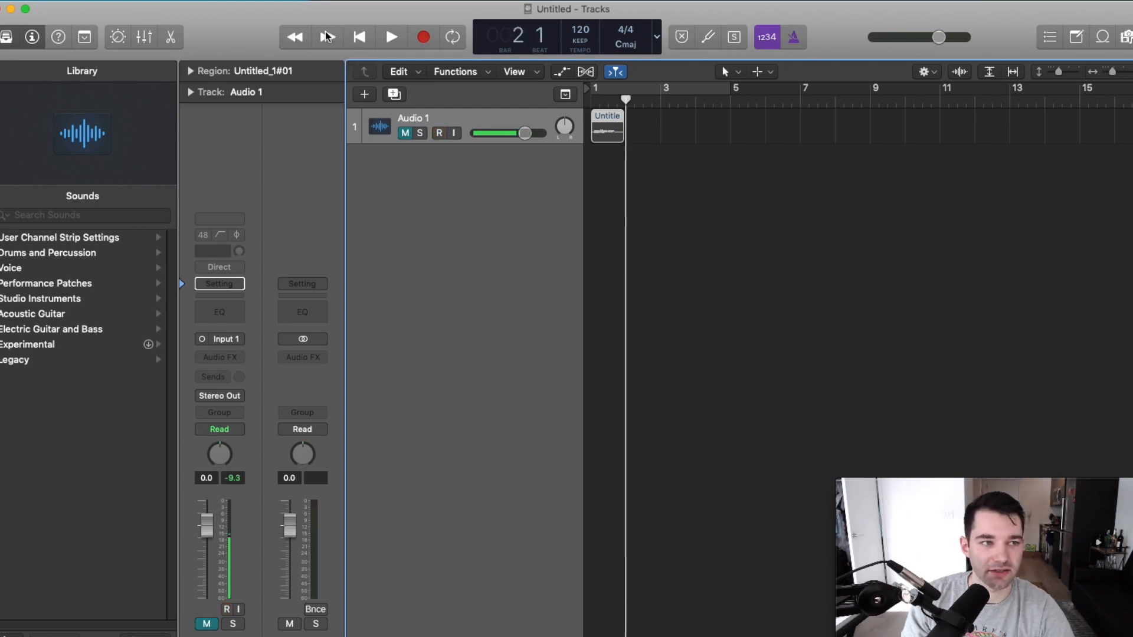
{"action": "left_click", "coordinate": [294, 38]}
{"action": "left_click", "coordinate": [327, 37]}
{"action": "left_click", "coordinate": [294, 38]}
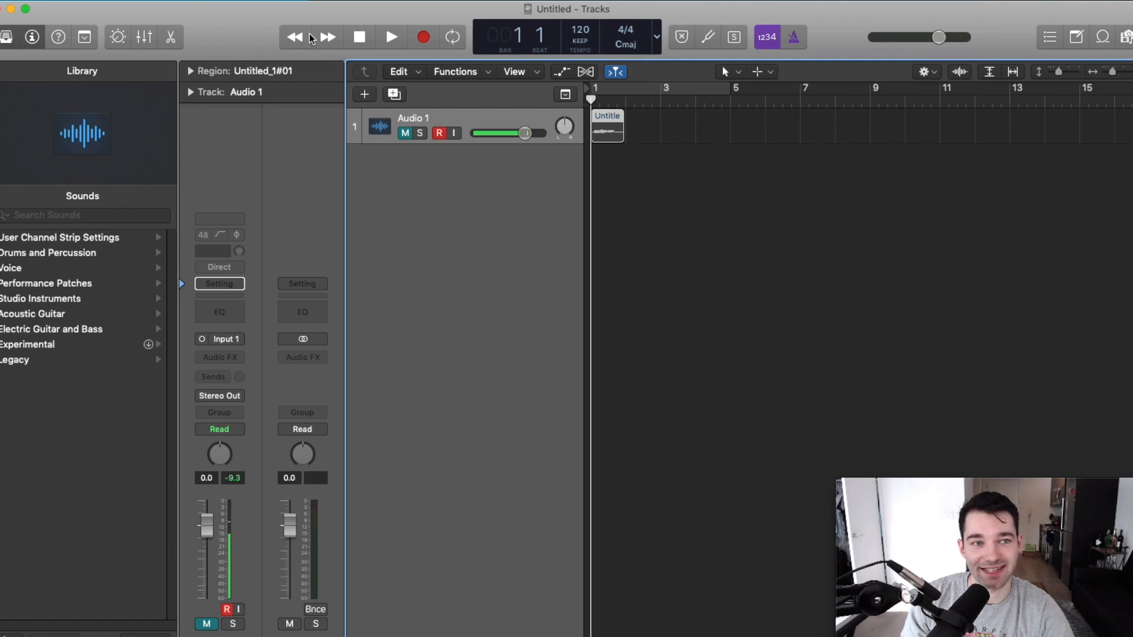
Step: Unmute Audio 1 and solo it
{"action": "left_click", "coordinate": [404, 134]}
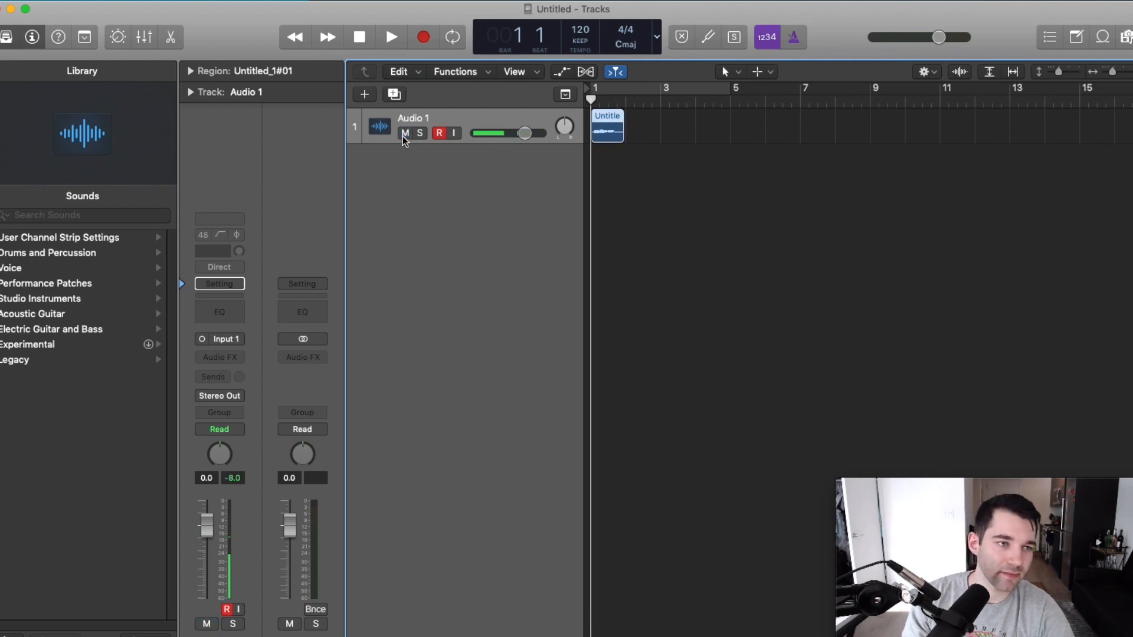
{"action": "left_click", "coordinate": [423, 134]}
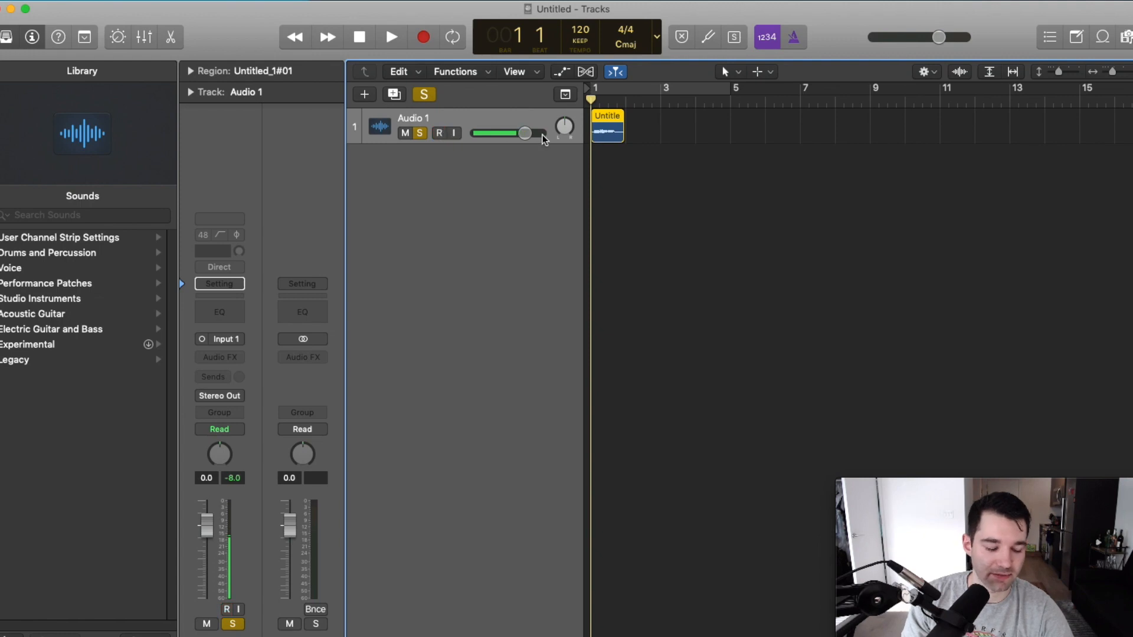
Step: Add five more audio tracks with Input 1, Audio 2 through Audio 6, below the first track
{"action": "left_click", "coordinate": [364, 95]}
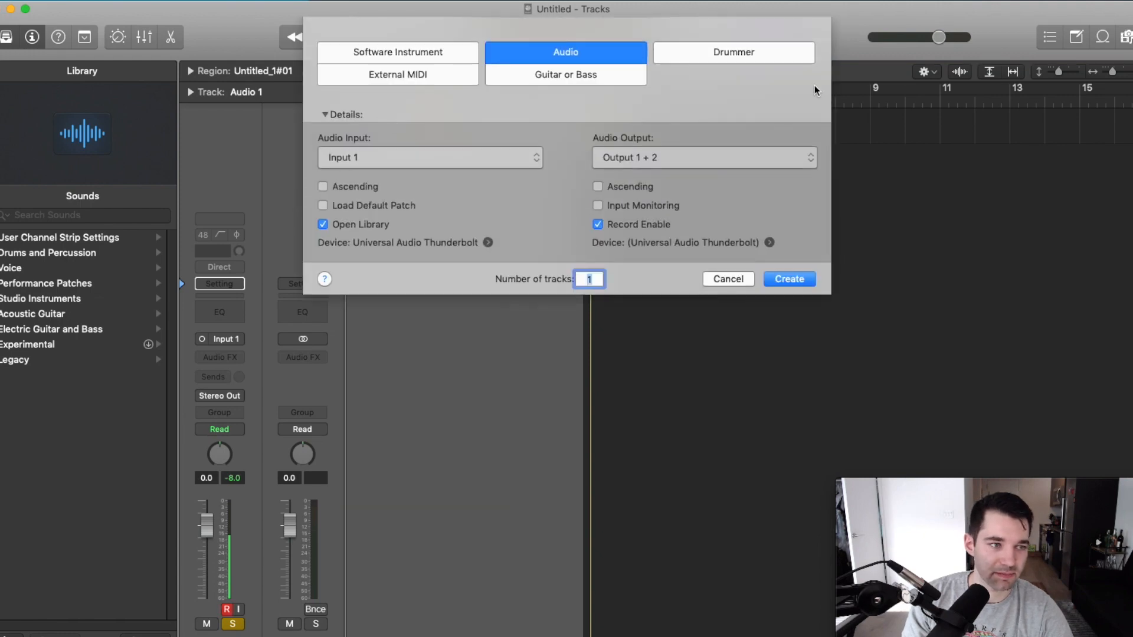
{"action": "left_click", "coordinate": [797, 280]}
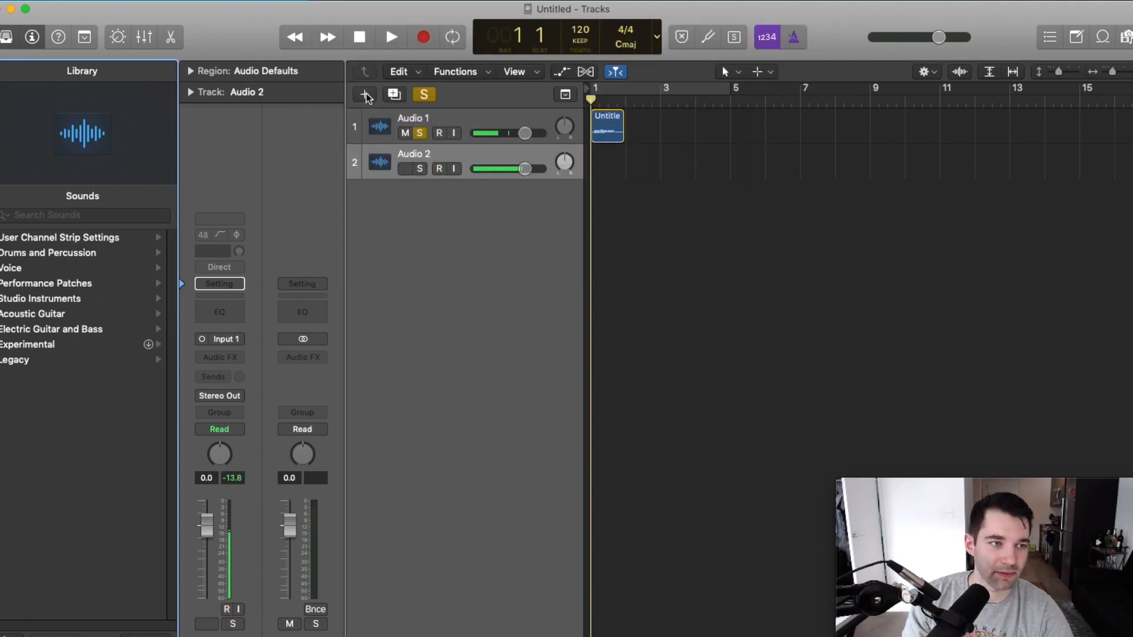
{"action": "left_click", "coordinate": [366, 95]}
{"action": "left_click", "coordinate": [789, 276]}
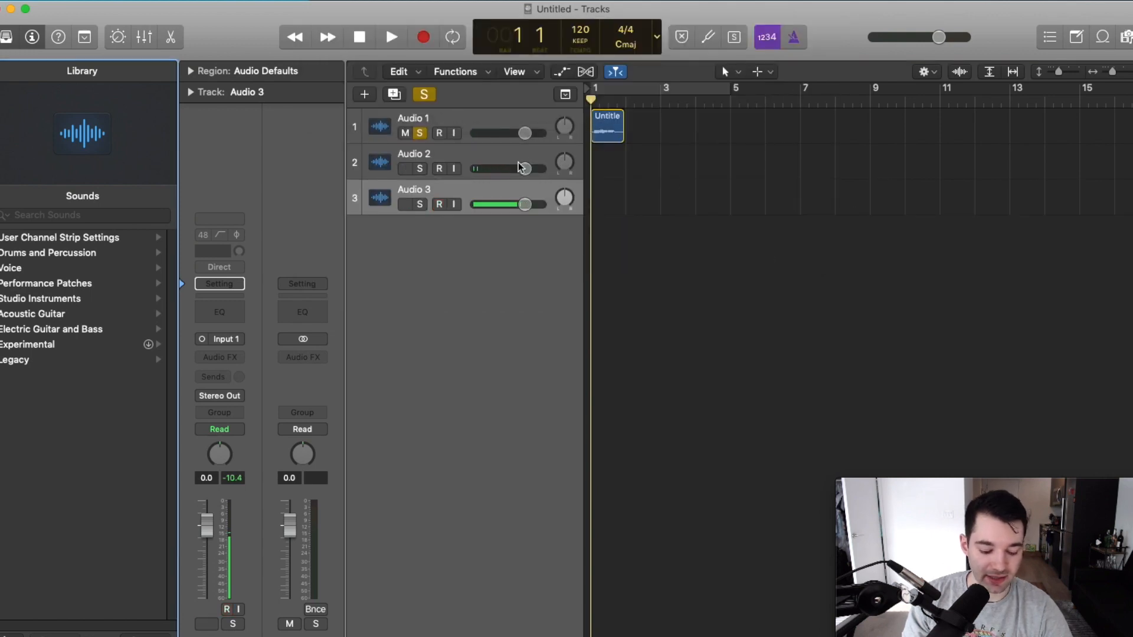
{"action": "key", "text": "alt+super+a"}
{"action": "key", "text": "alt+super+a"}
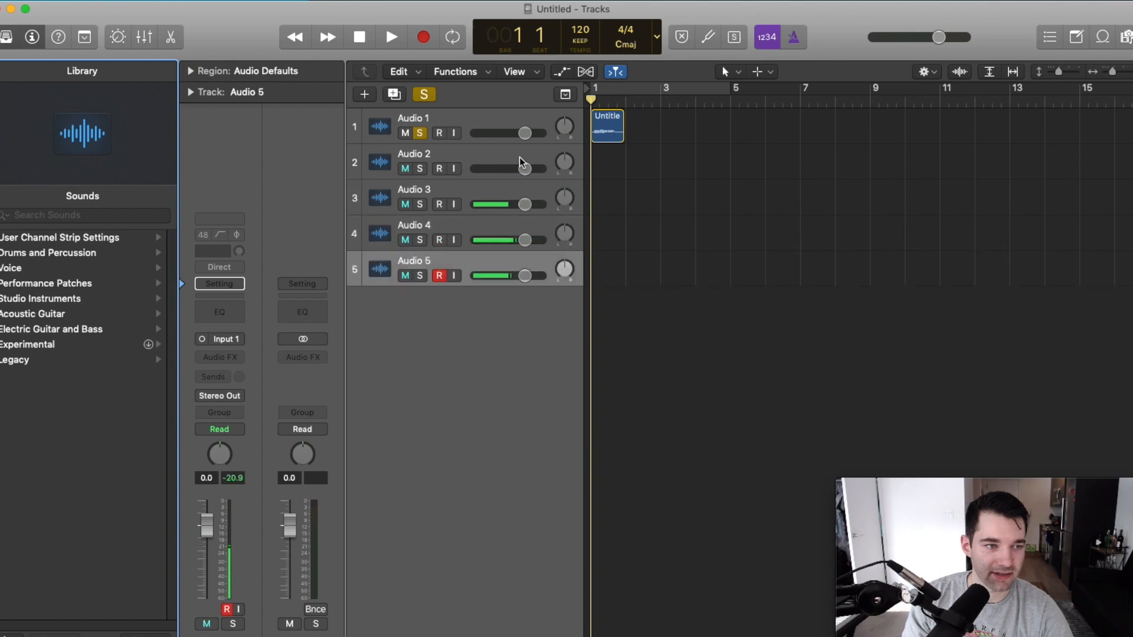
{"action": "key", "text": "alt+super+a"}
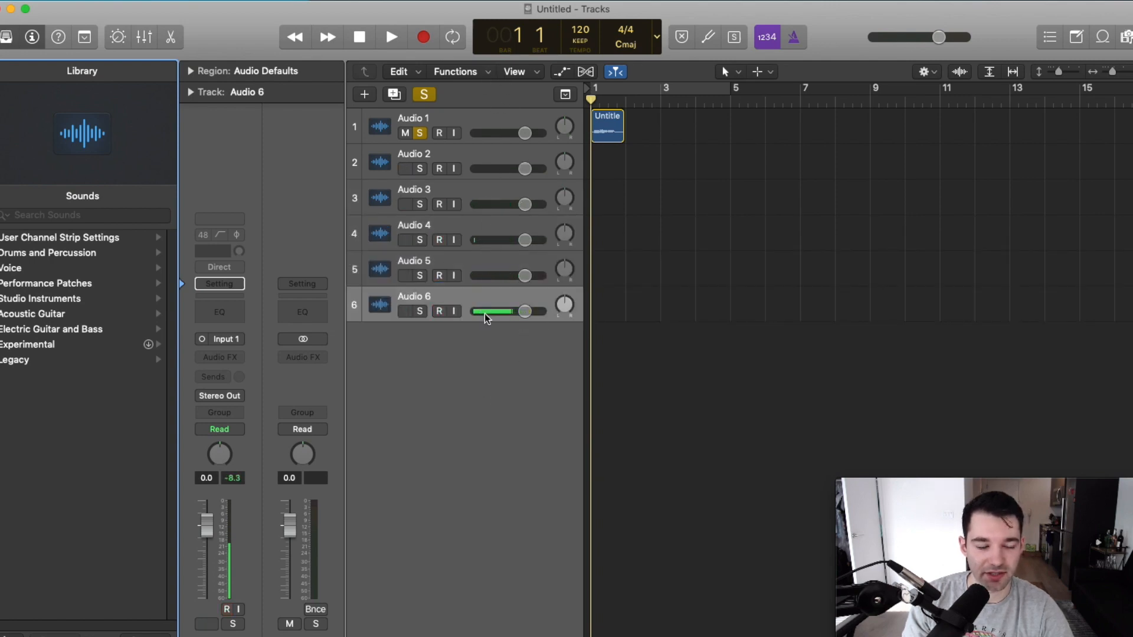
Step: Record a short take of about one bar on Audio 4, with Audio 1 unsoloed and muted
{"action": "left_click", "coordinate": [439, 240]}
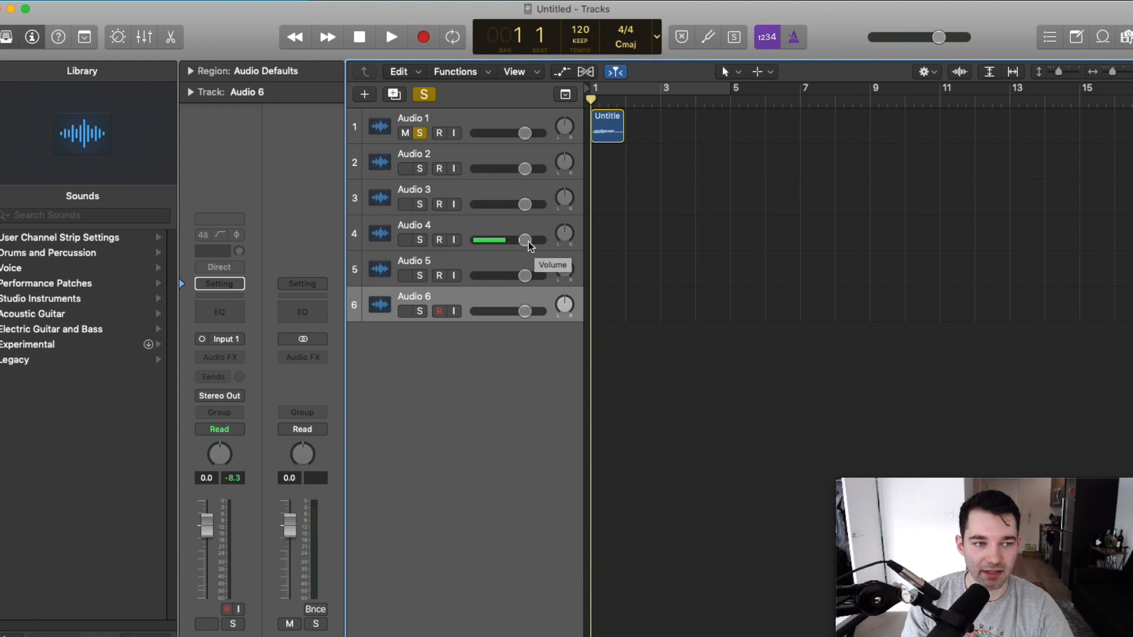
{"action": "left_click", "coordinate": [448, 222]}
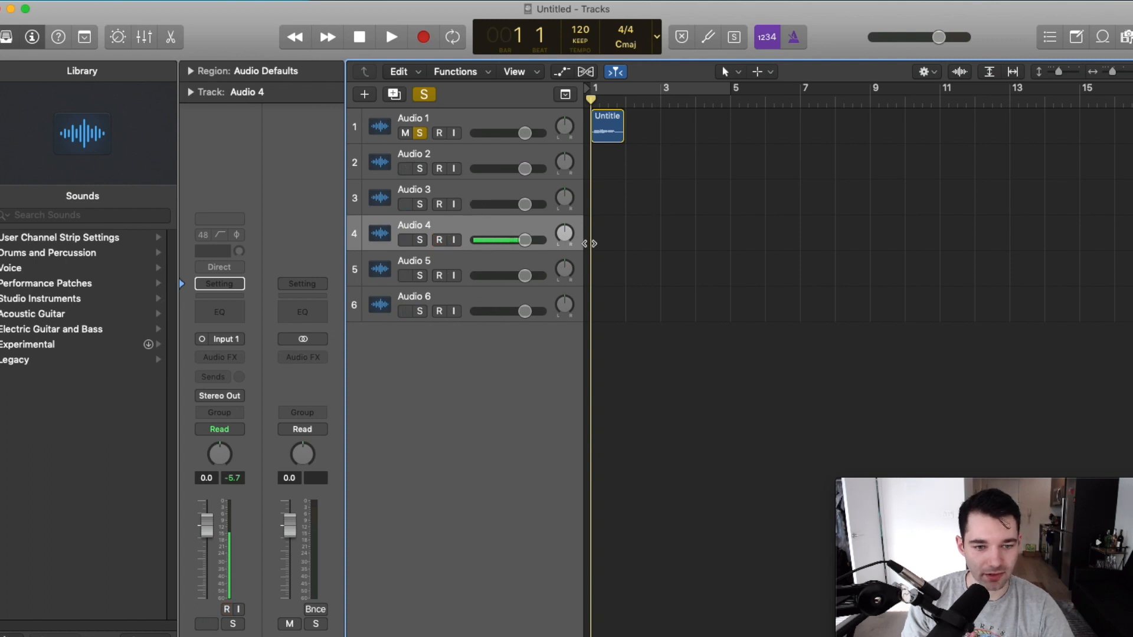
{"action": "left_click", "coordinate": [419, 133]}
{"action": "left_click", "coordinate": [404, 134]}
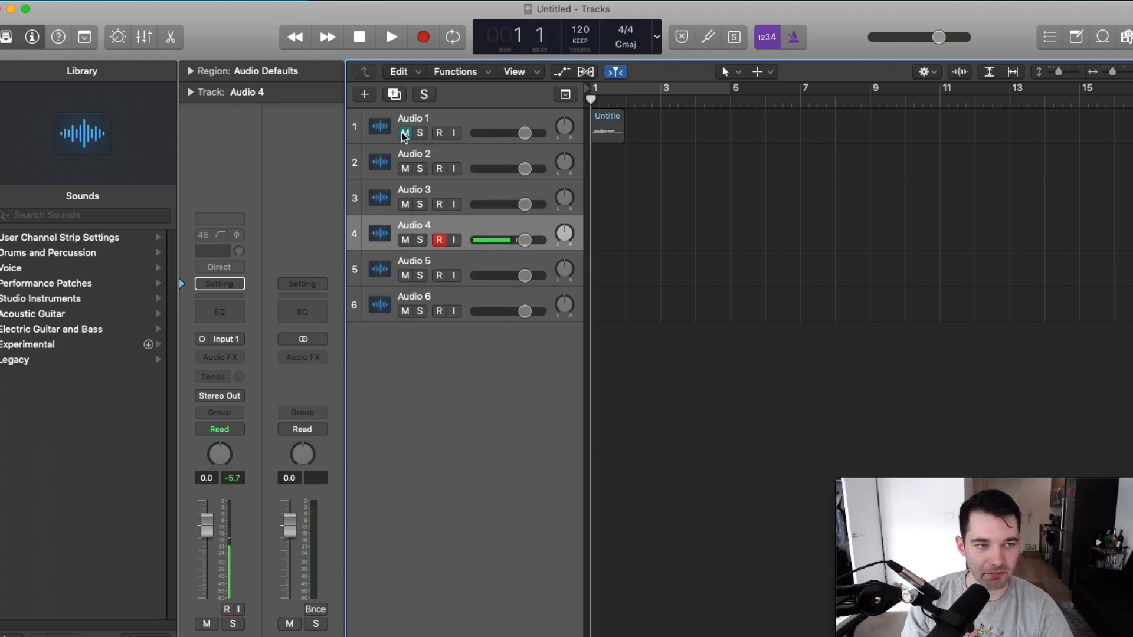
{"action": "key", "text": "r"}
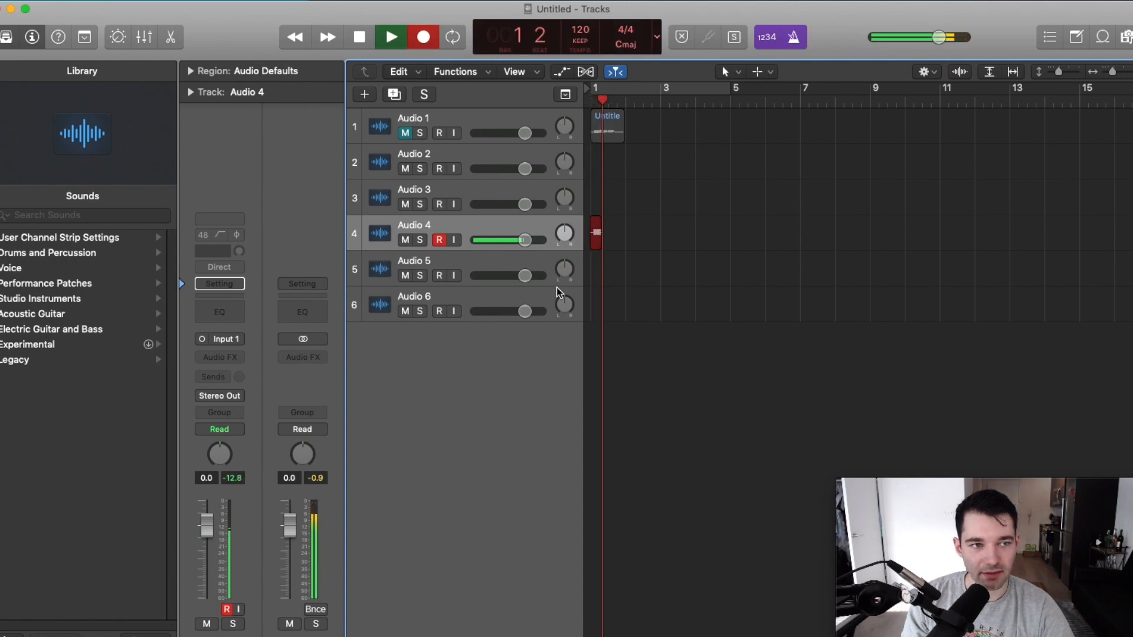
{"action": "key", "text": "space"}
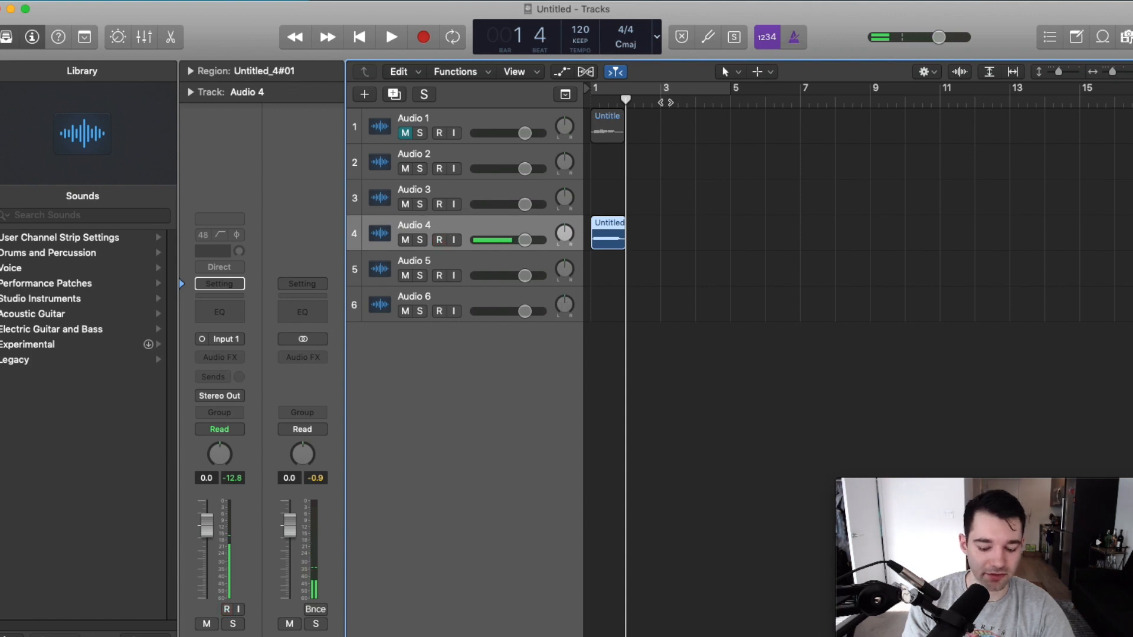
Step: Unmute and solo Audio 1, and play the project from bar 1
{"action": "key", "text": "Return"}
{"action": "left_click", "coordinate": [406, 134]}
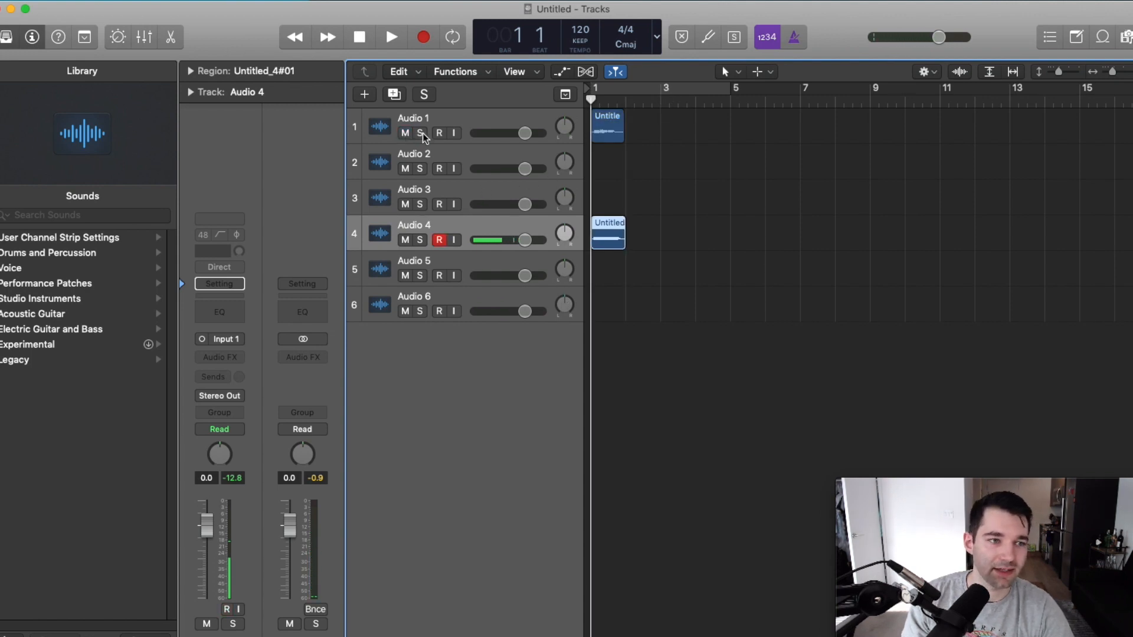
{"action": "left_click", "coordinate": [420, 133]}
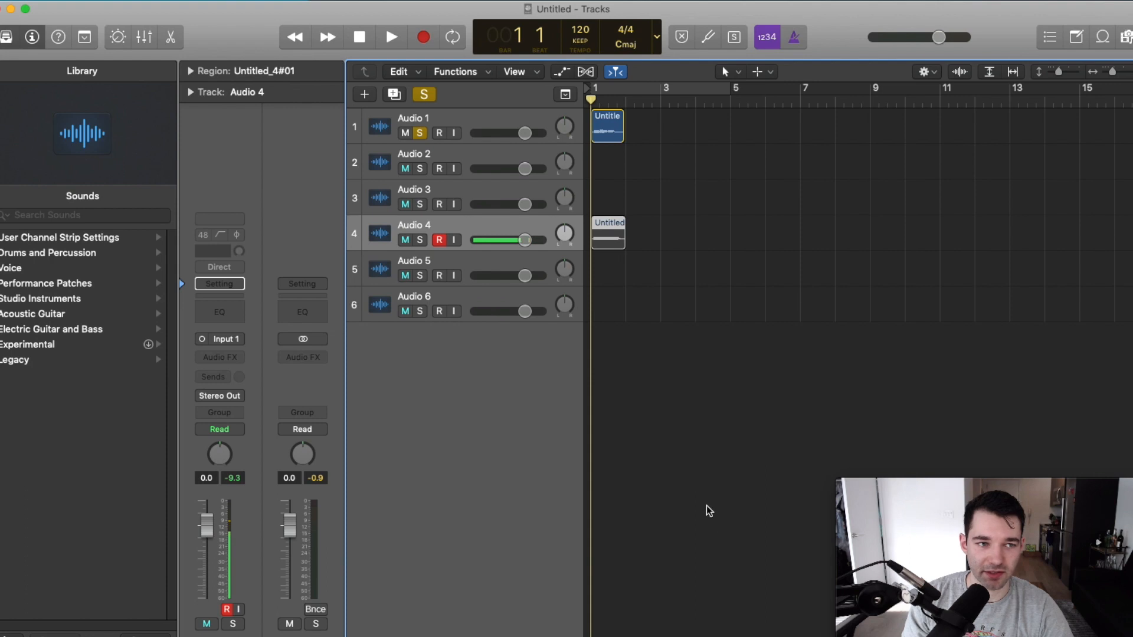
{"action": "key", "text": "space"}
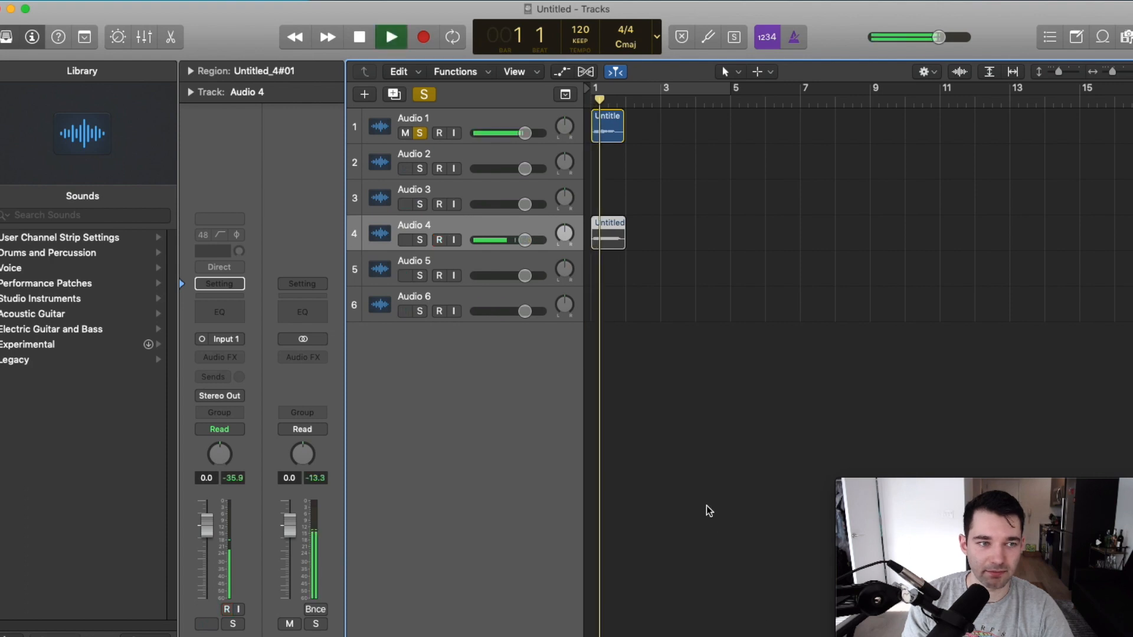
Step: Stop playback and move the solo from Audio 1 to Audio 4
{"action": "left_click", "coordinate": [428, 135]}
{"action": "key", "text": "space"}
{"action": "left_click", "coordinate": [420, 240]}
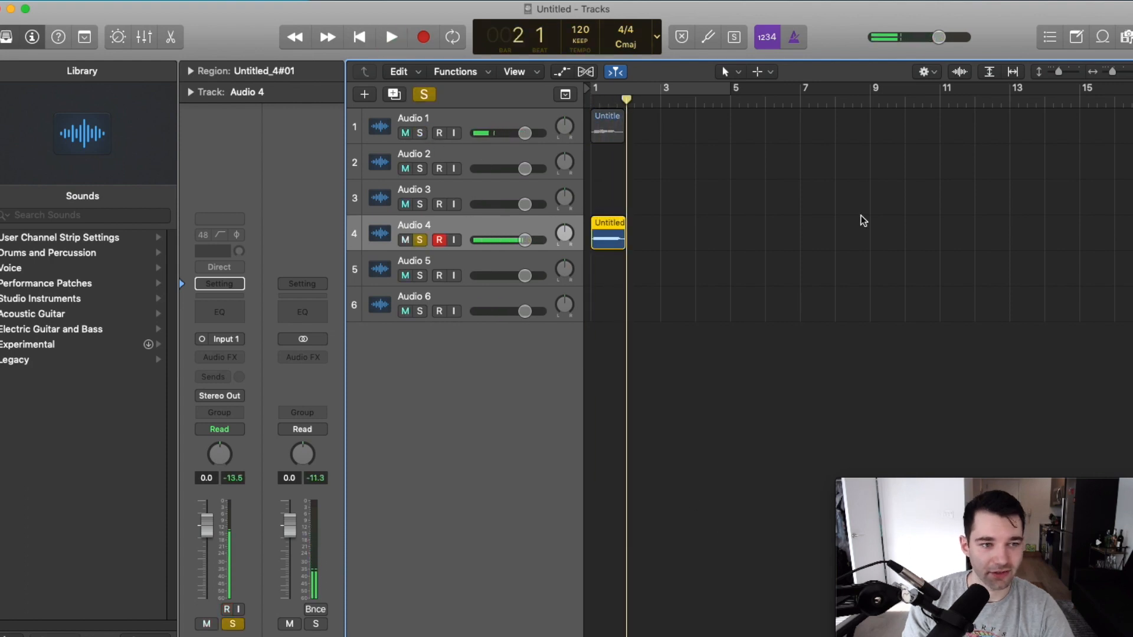
Step: Play the project from bar 1 with Audio 4 soloed, and stop playback within the first bar
{"action": "key", "text": "Return"}
{"action": "key", "text": "space"}
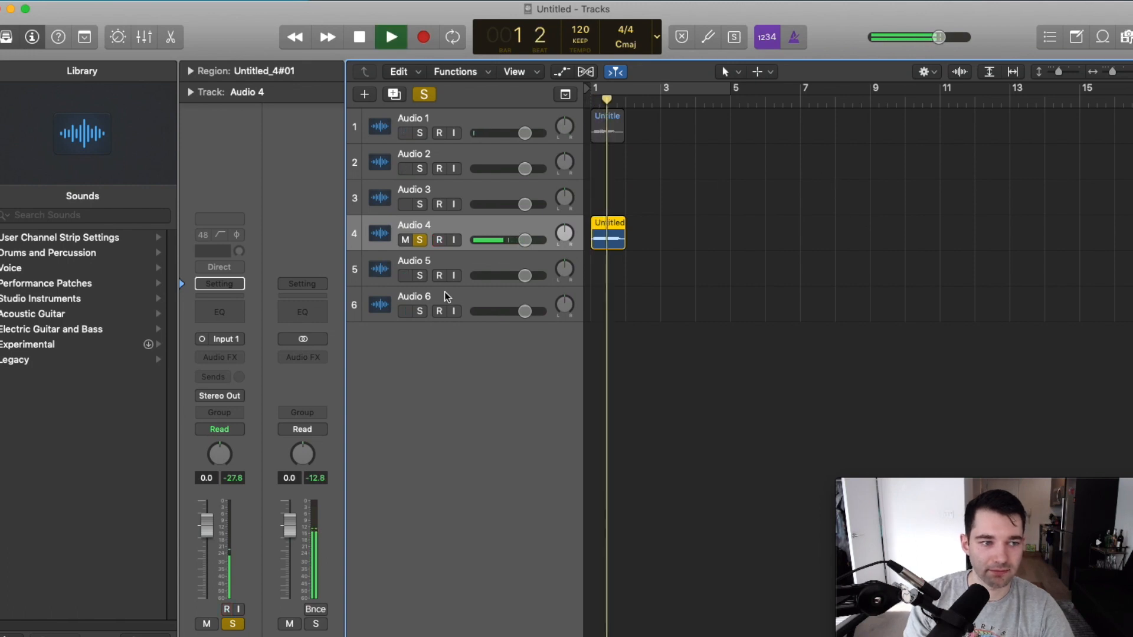
{"action": "key", "text": "space"}
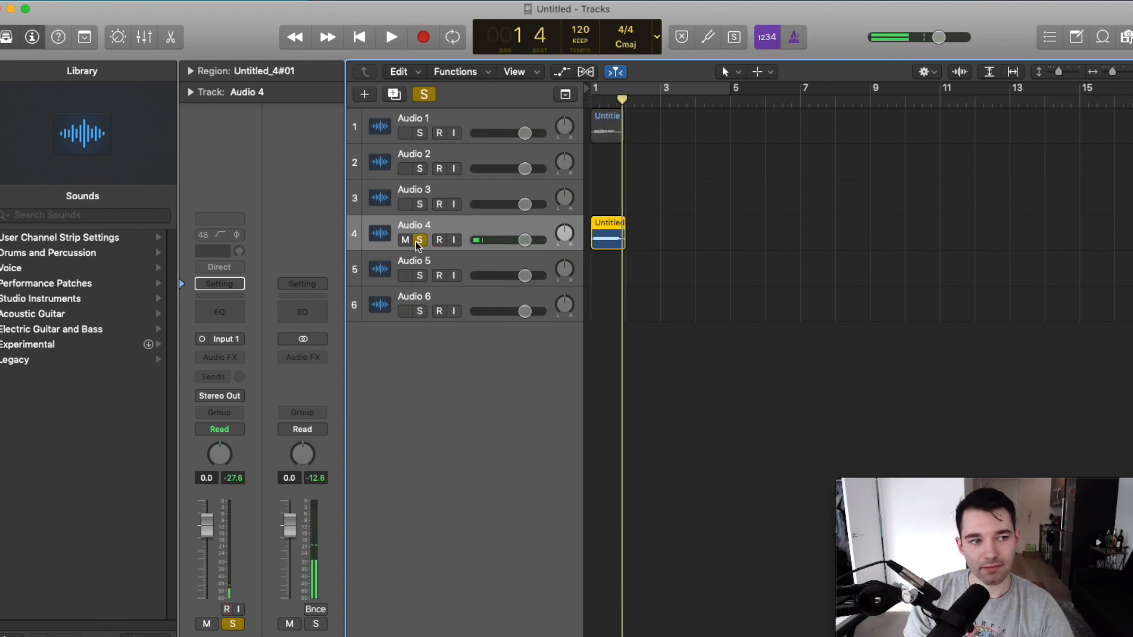
Step: Switch Audio 1's solo and clear every track solo in the project
{"action": "left_click", "coordinate": [421, 142]}
{"action": "left_click", "coordinate": [421, 134]}
{"action": "left_click", "coordinate": [425, 97]}
{"action": "left_click", "coordinate": [425, 96]}
{"action": "left_click", "coordinate": [425, 97]}
{"action": "left_click", "coordinate": [426, 96]}
{"action": "left_click", "coordinate": [425, 96]}
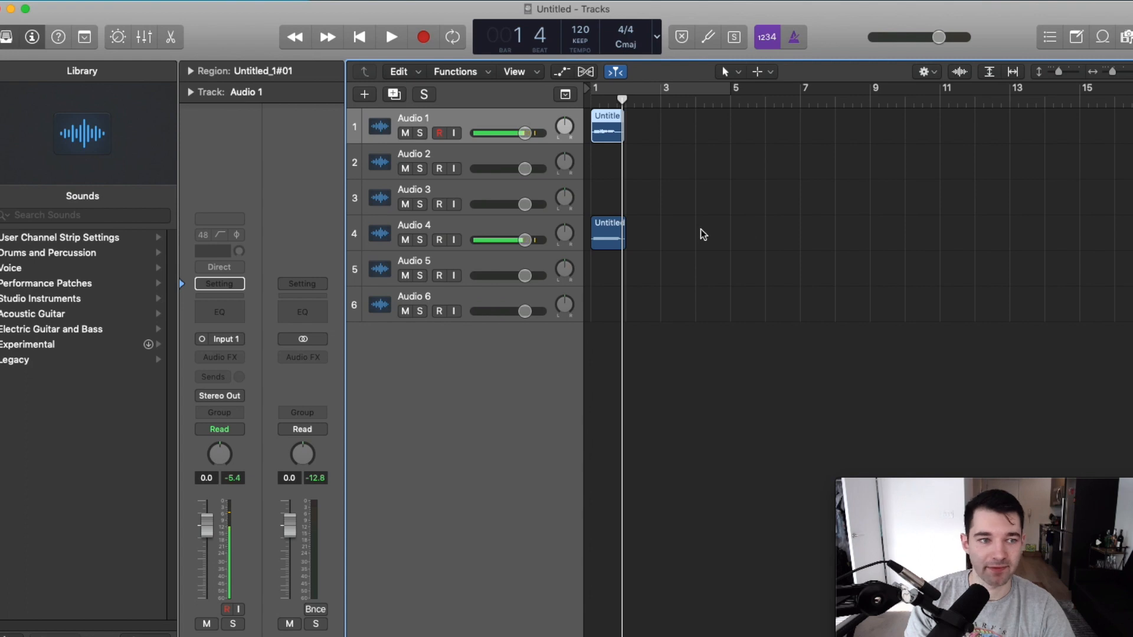
Step: Turn on the cycle range over bars 1 to 5, and delete both recorded regions on Audio 1 and Audio 4 with their audio files
{"action": "key", "text": "space"}
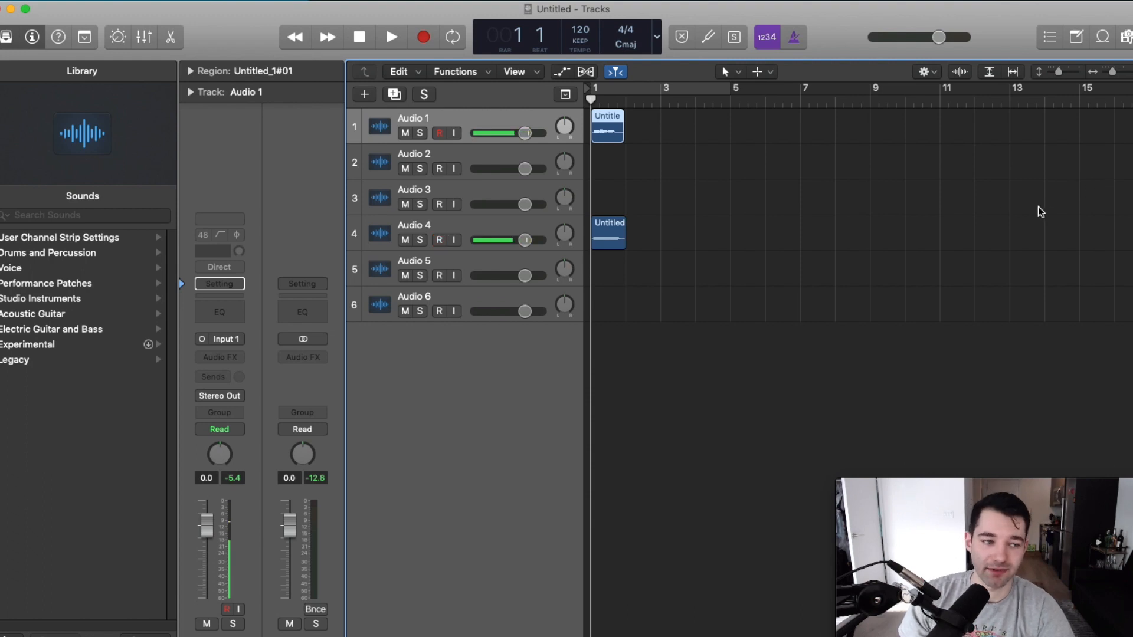
{"action": "left_click", "coordinate": [685, 87]}
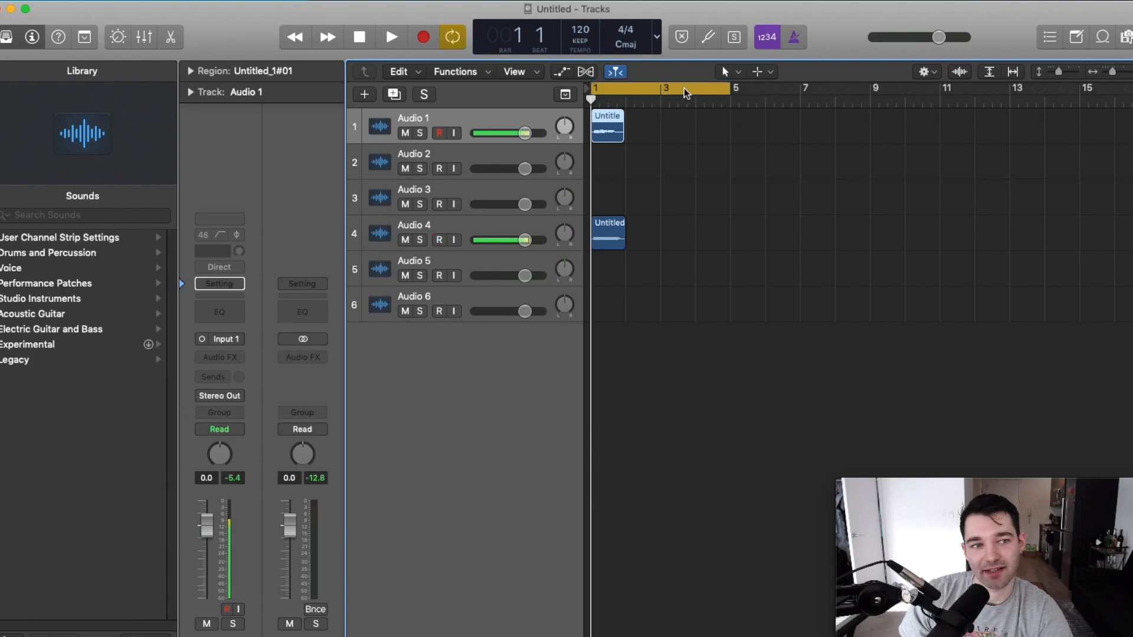
{"action": "left_click_drag", "start_coordinate": [651, 126], "coordinate": [600, 310]}
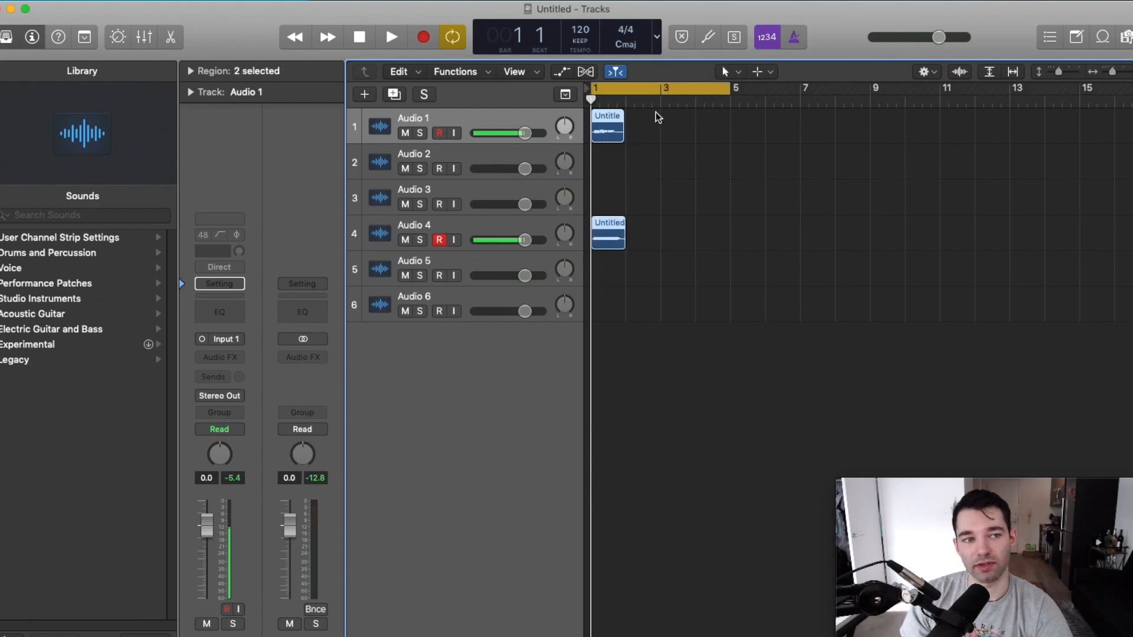
{"action": "key", "text": "Delete"}
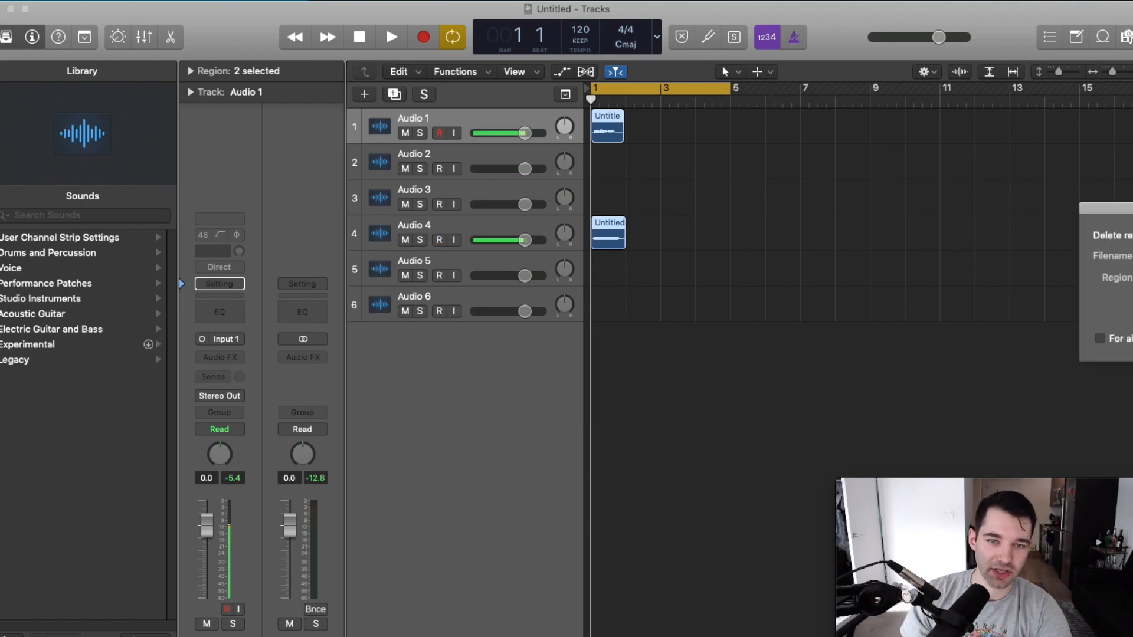
{"action": "left_click_drag", "start_coordinate": [1131, 207], "coordinate": [876, 175]}
{"action": "left_click", "coordinate": [690, 301]}
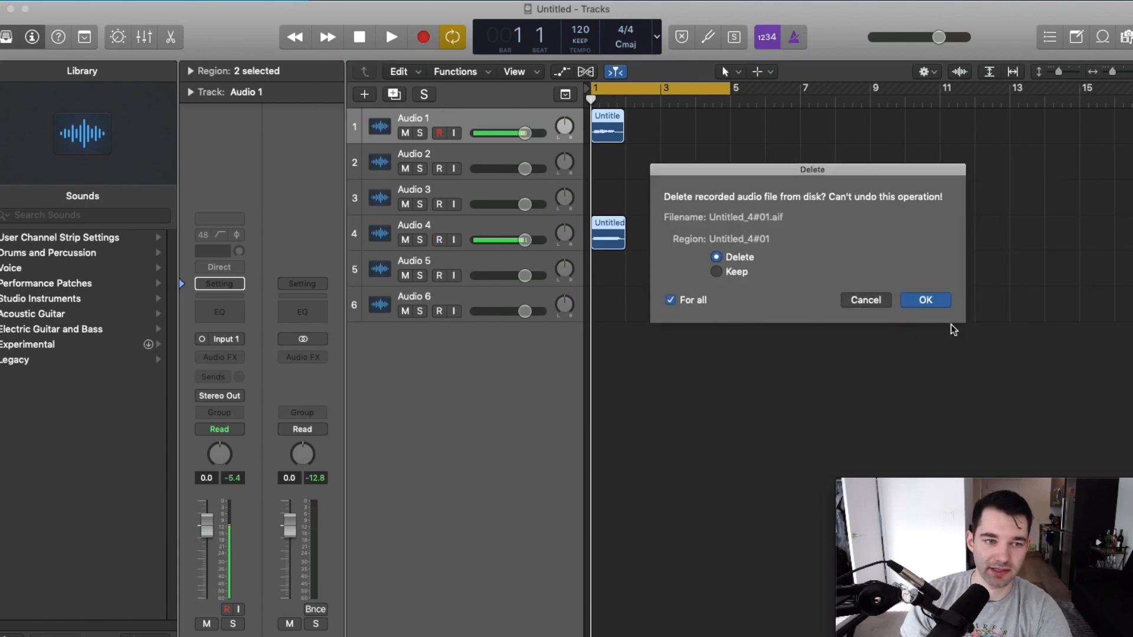
{"action": "left_click", "coordinate": [925, 301]}
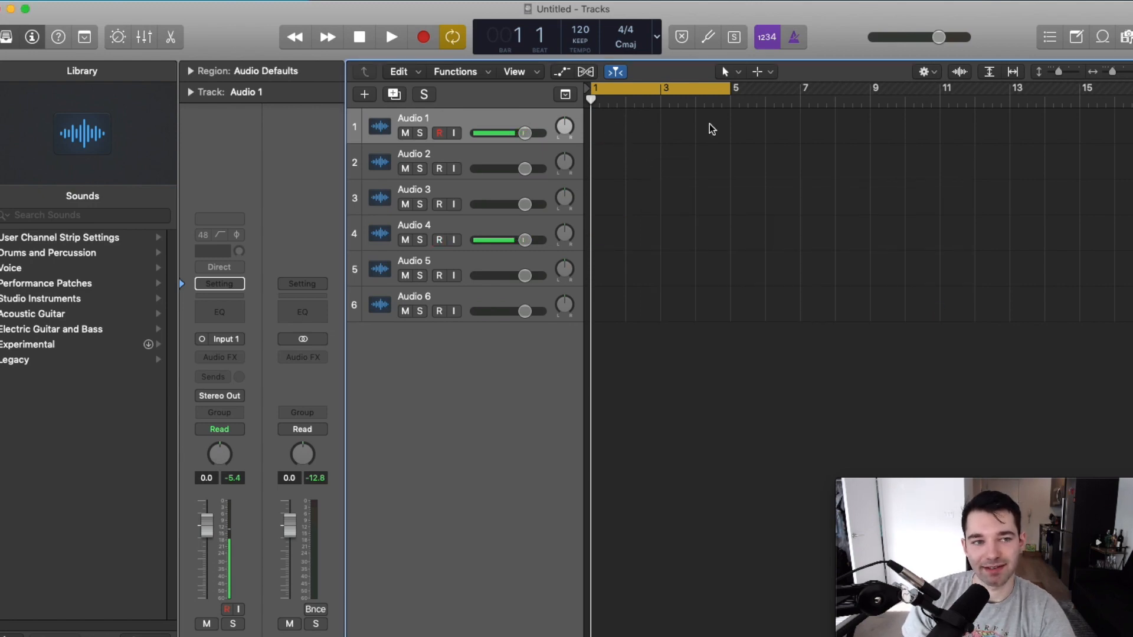
Step: Browse the Apple Loops and place the Blue Room Synth loop at bar 1 on the sixth track
{"action": "left_click_drag", "start_coordinate": [662, 88], "coordinate": [635, 92]}
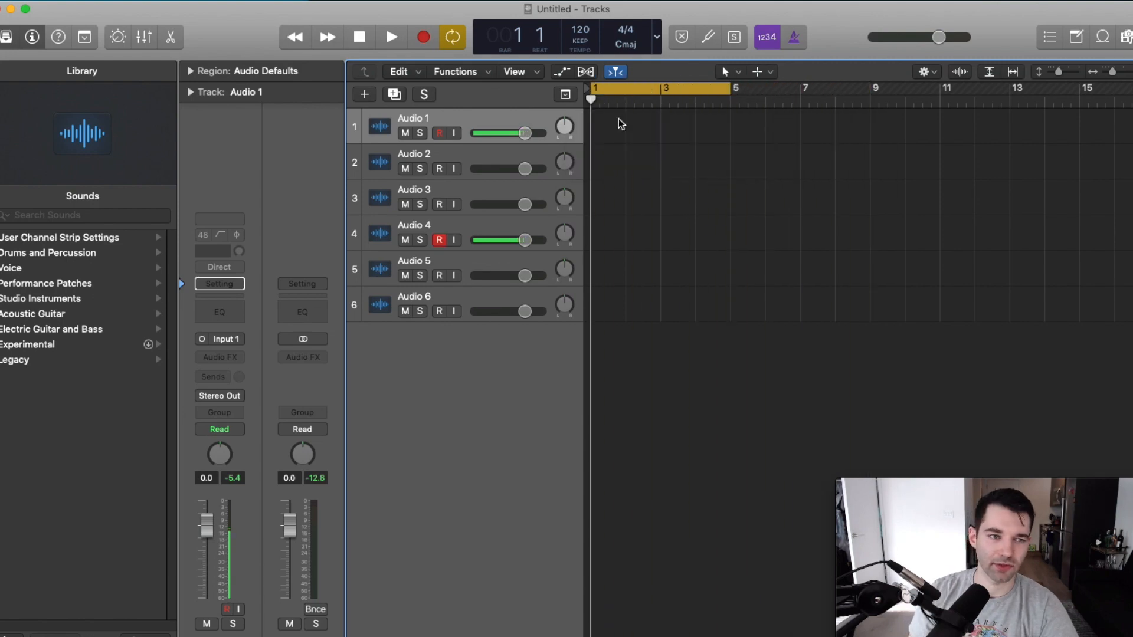
{"action": "left_click", "coordinate": [1103, 37]}
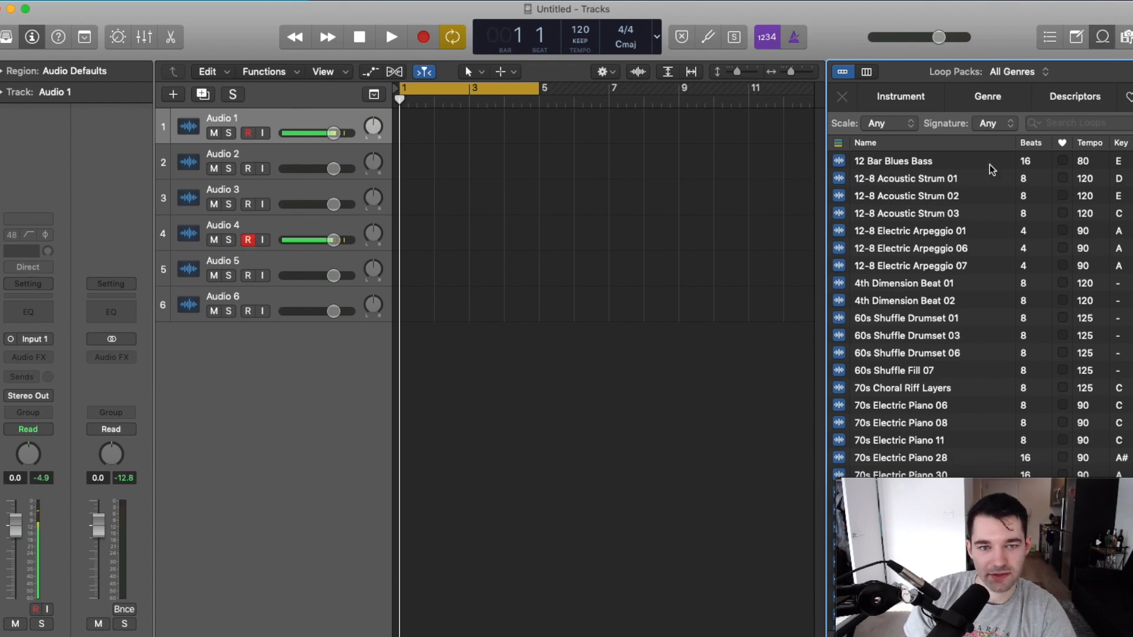
{"action": "scroll", "coordinate": [970, 273], "scroll_direction": "down", "scroll_amount": 8}
{"action": "scroll", "coordinate": [969, 273], "scroll_direction": "down", "scroll_amount": 20}
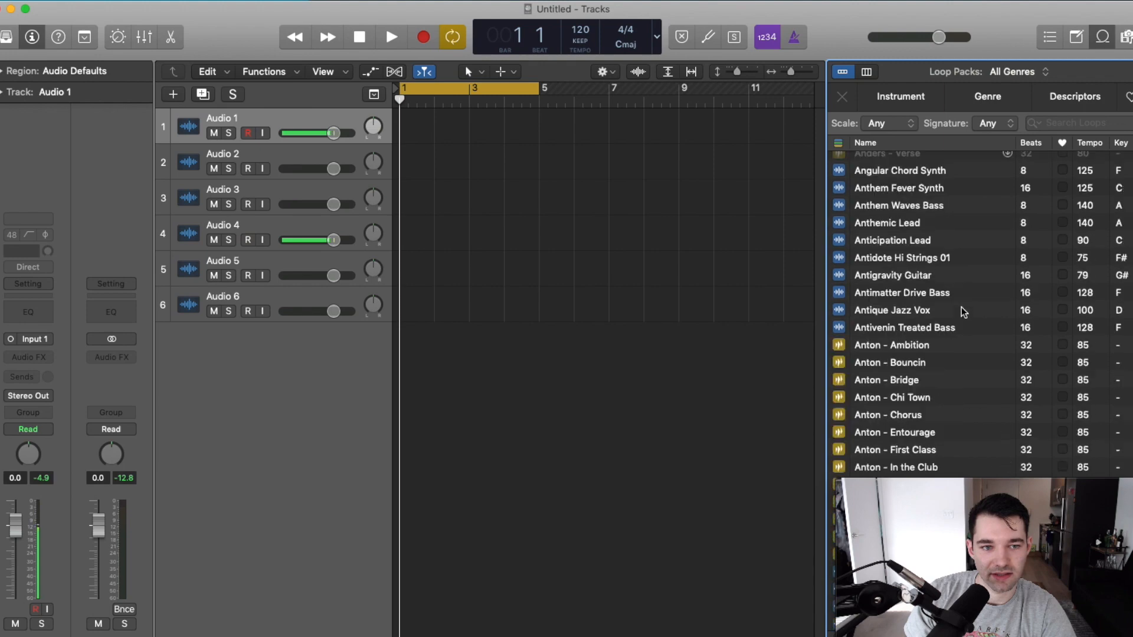
{"action": "scroll", "coordinate": [959, 331], "scroll_direction": "down", "scroll_amount": 20}
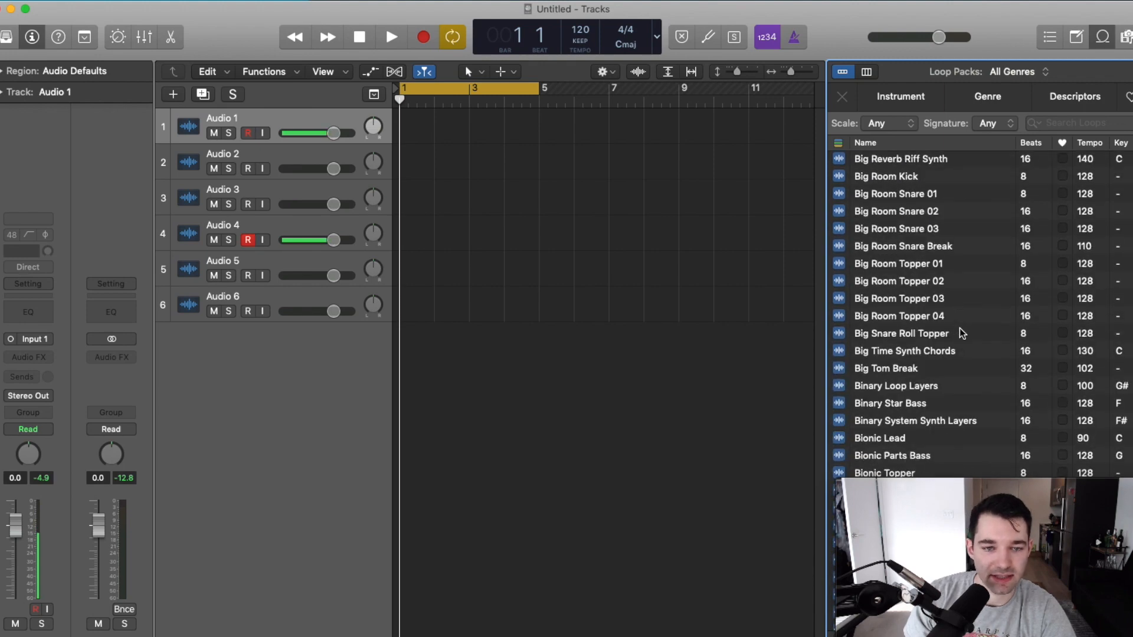
{"action": "scroll", "coordinate": [968, 350], "scroll_direction": "down", "scroll_amount": 10}
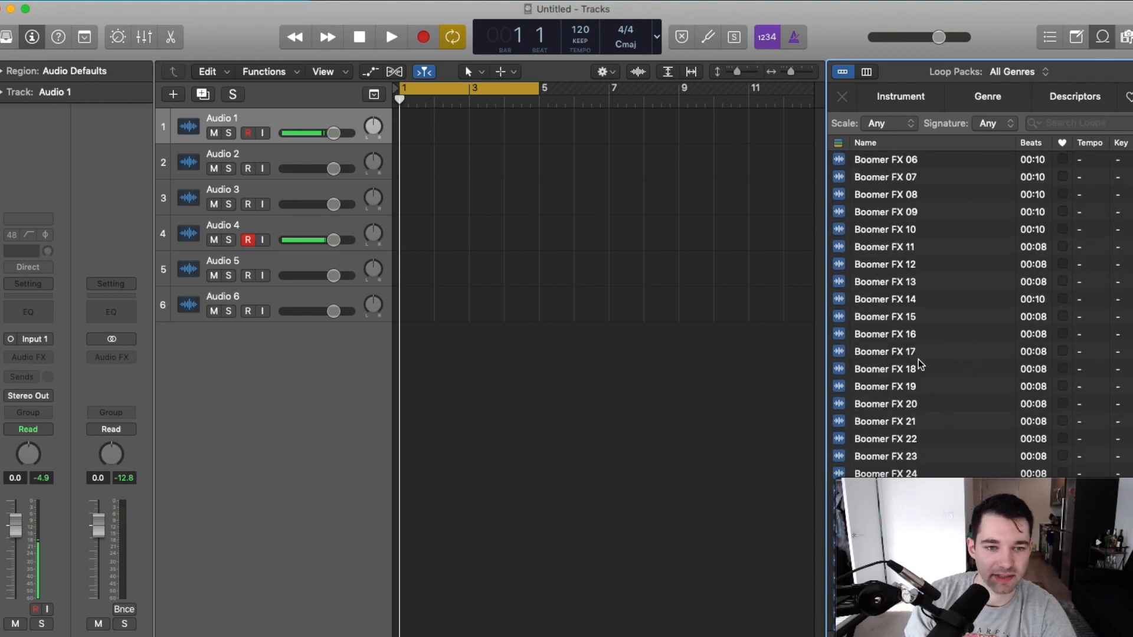
{"action": "scroll", "coordinate": [915, 364], "scroll_direction": "up", "scroll_amount": 15}
{"action": "left_click_drag", "start_coordinate": [897, 246], "coordinate": [400, 314]}
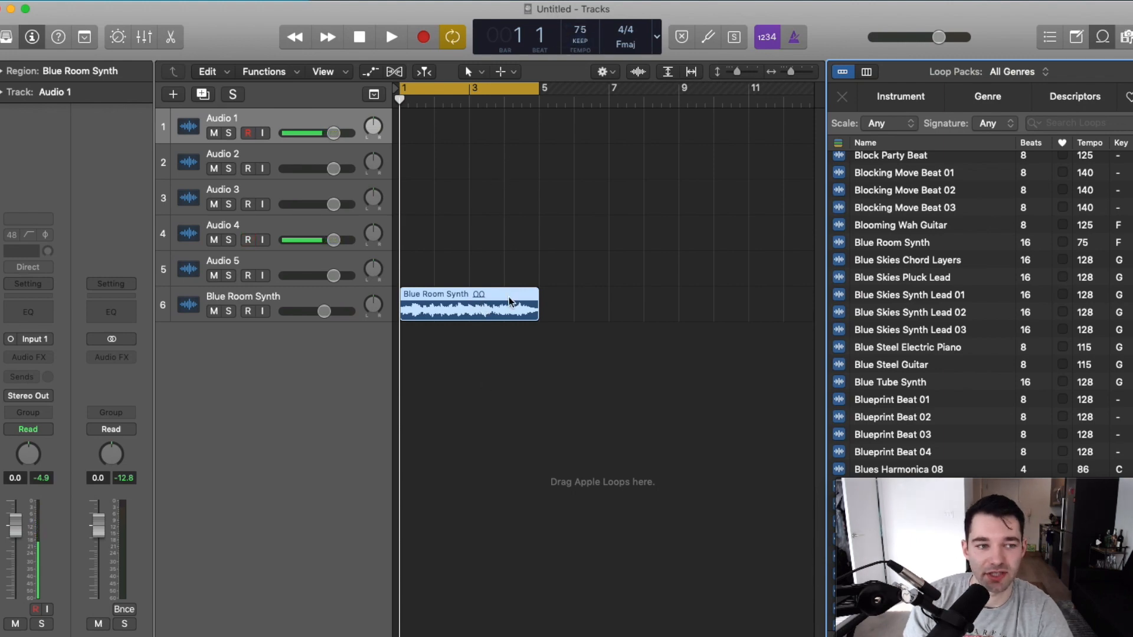
Step: Play the loop from bar 1, lower the Blue Room Synth track's volume, and stop at bar 3
{"action": "left_click", "coordinate": [599, 422]}
{"action": "left_click", "coordinate": [390, 39]}
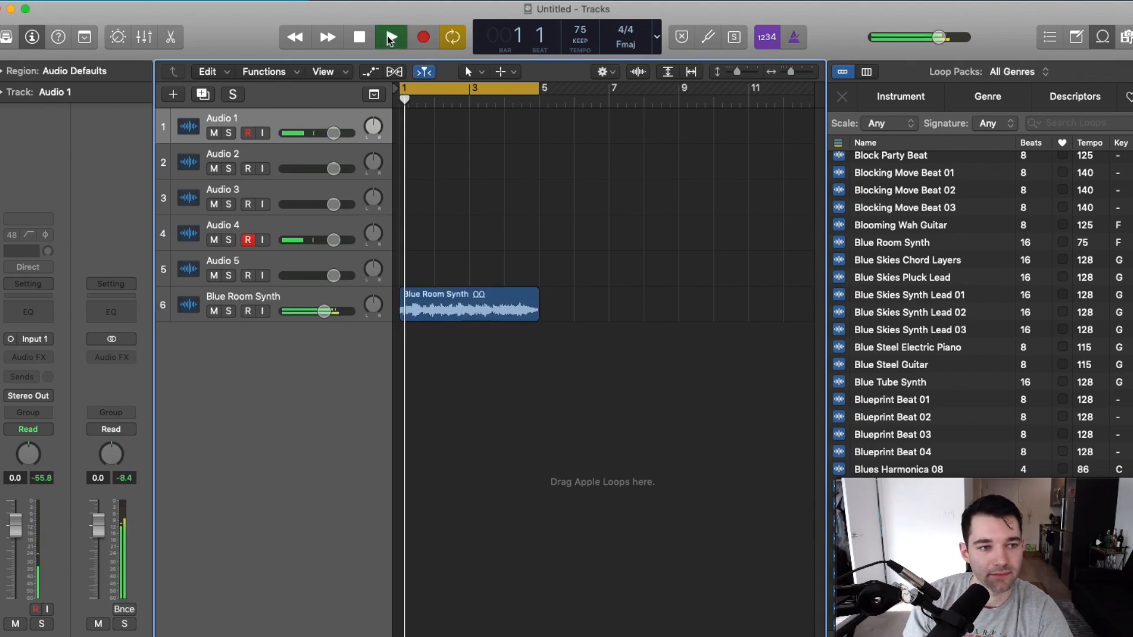
{"action": "left_click_drag", "start_coordinate": [324, 311], "coordinate": [304, 311]}
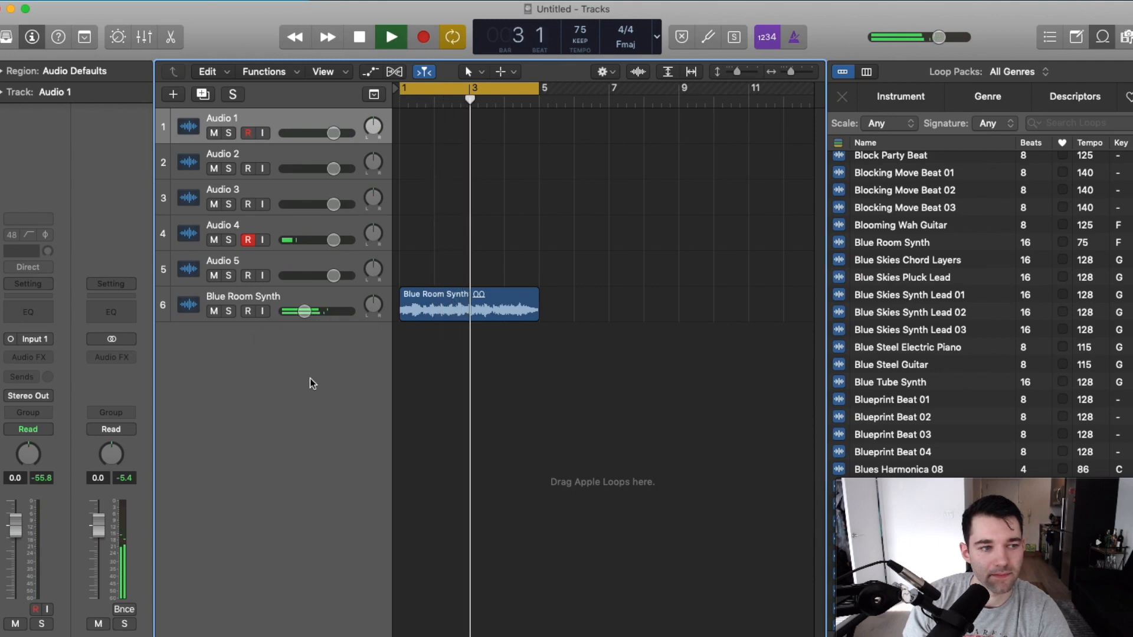
{"action": "key", "text": "space"}
{"action": "mouse_move", "coordinate": [304, 311]}
{"action": "left_mouse_down"}
{"action": "mouse_move", "coordinate": [313, 311]}
{"action": "mouse_move", "coordinate": [304, 311]}
{"action": "left_mouse_up"}
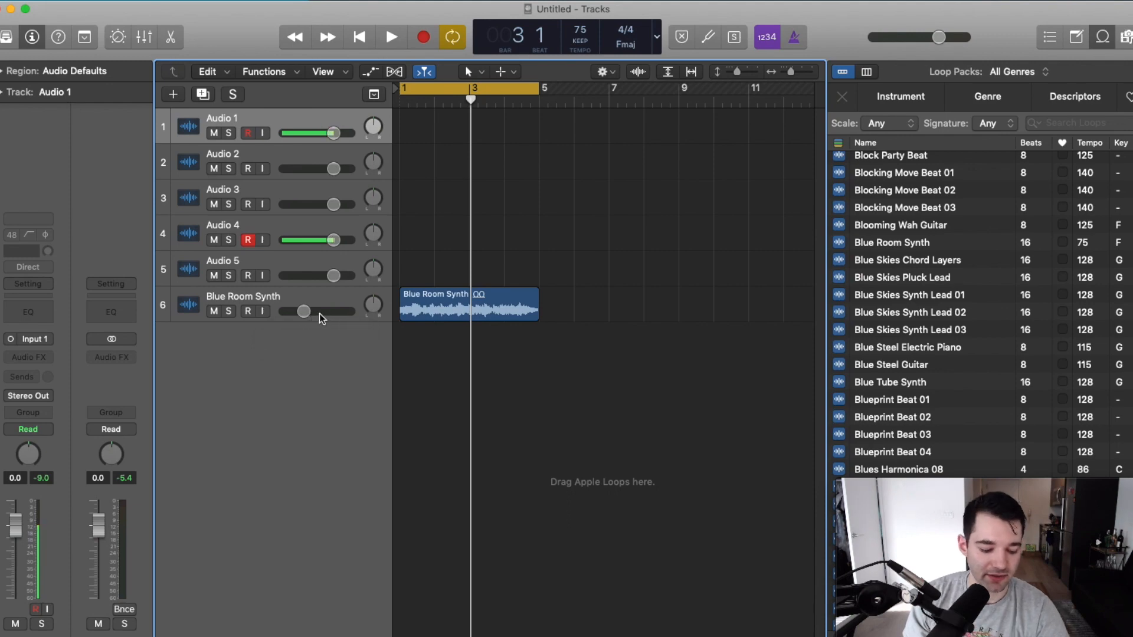
Step: Reset the Blue Room Synth track's volume to the default 0 dB level
{"action": "left_click", "coordinate": [302, 311], "text": "alt"}
{"action": "left_click_drag", "start_coordinate": [335, 312], "coordinate": [335, 313]}
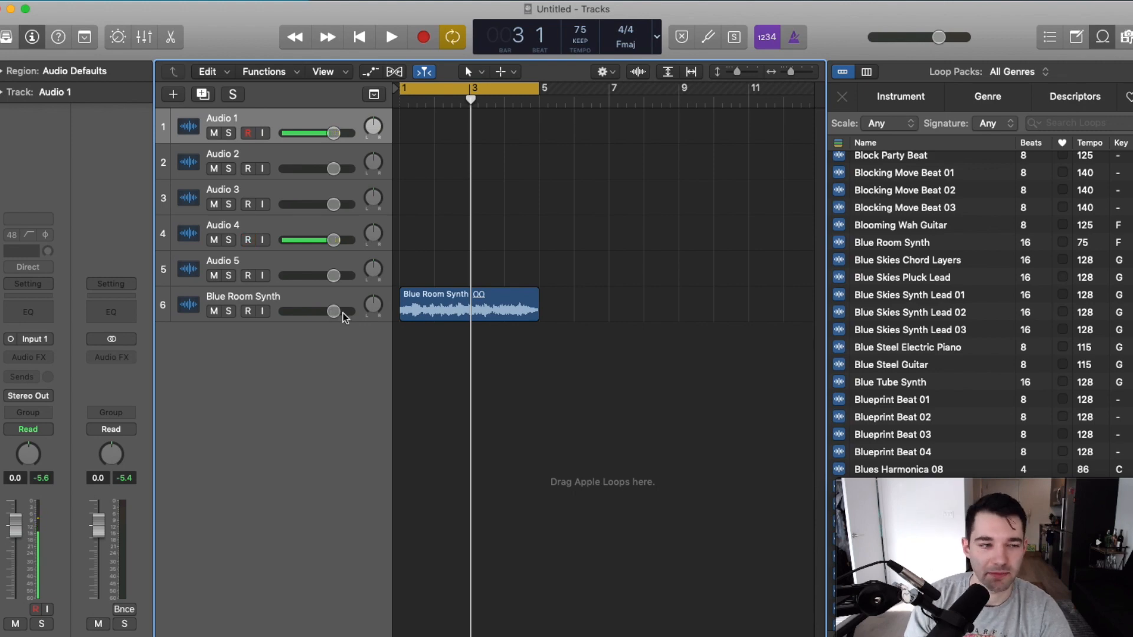
{"action": "left_click_drag", "start_coordinate": [334, 313], "coordinate": [333, 312]}
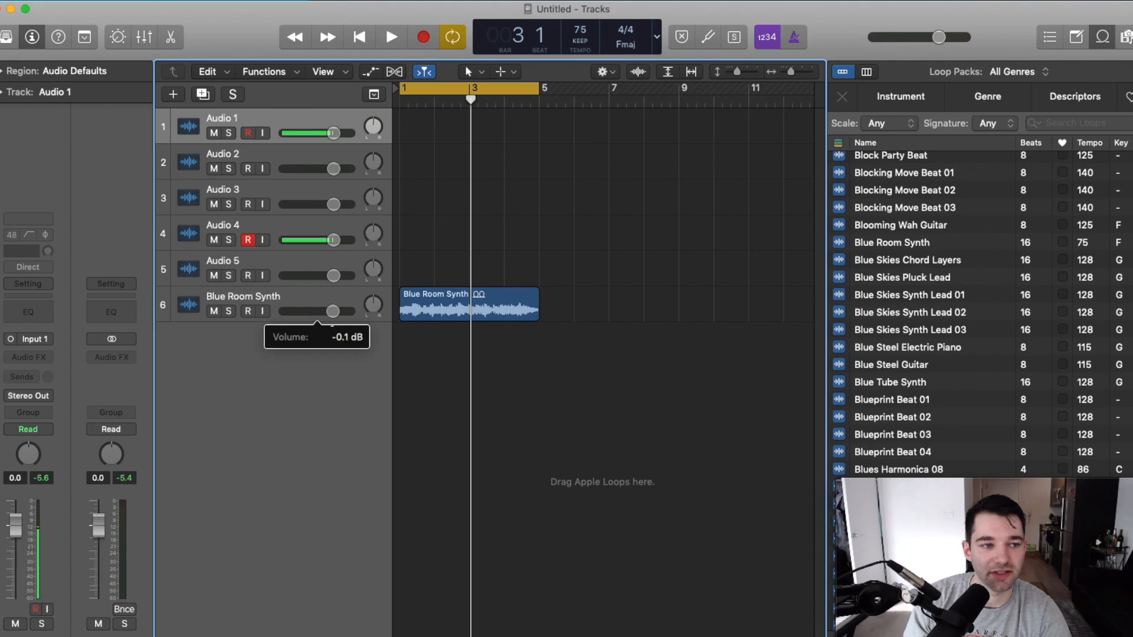
{"action": "left_click_drag", "start_coordinate": [334, 313], "coordinate": [334, 313]}
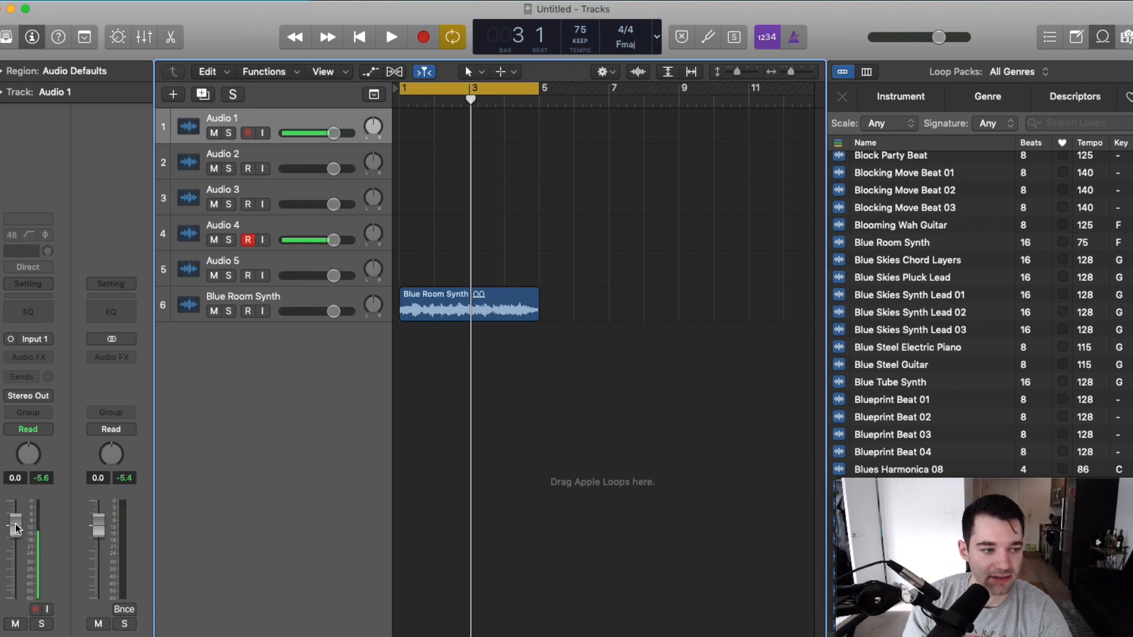
Step: Lower Audio 1's channel strip volume to -5.5 dB, and reset it to 0 dB
{"action": "left_click_drag", "start_coordinate": [10, 530], "coordinate": [10, 551]}
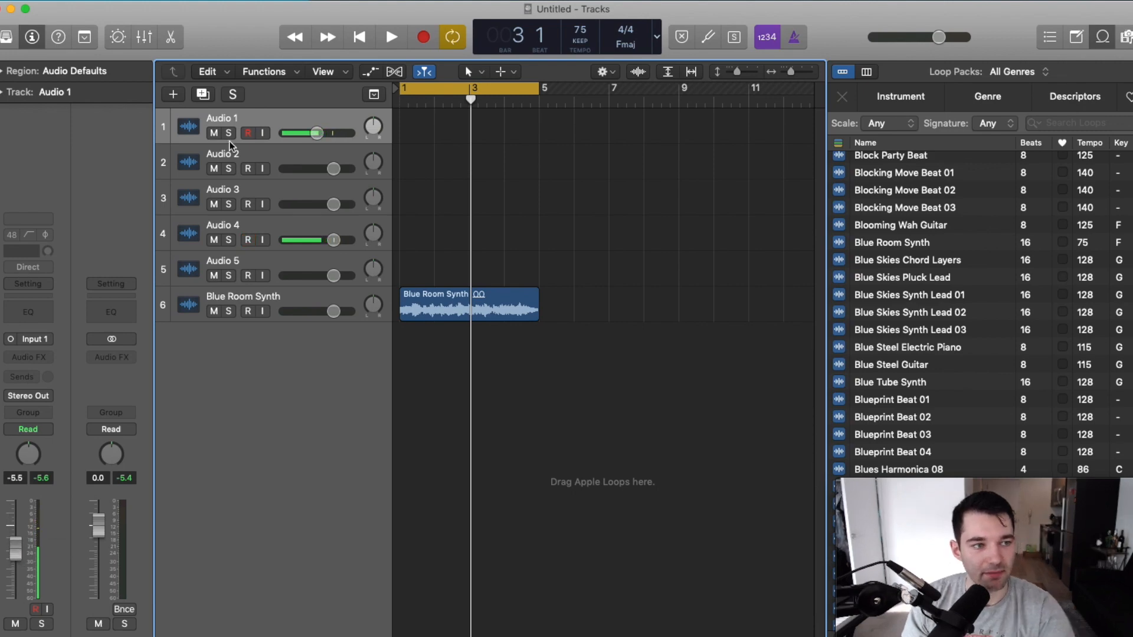
{"action": "mouse_move", "coordinate": [16, 548]}
{"action": "left_mouse_down"}
{"action": "mouse_move", "coordinate": [17, 574]}
{"action": "mouse_move", "coordinate": [17, 521]}
{"action": "mouse_move", "coordinate": [16, 566]}
{"action": "mouse_move", "coordinate": [18, 549]}
{"action": "left_mouse_up"}
{"action": "left_click", "coordinate": [18, 549], "text": "alt"}
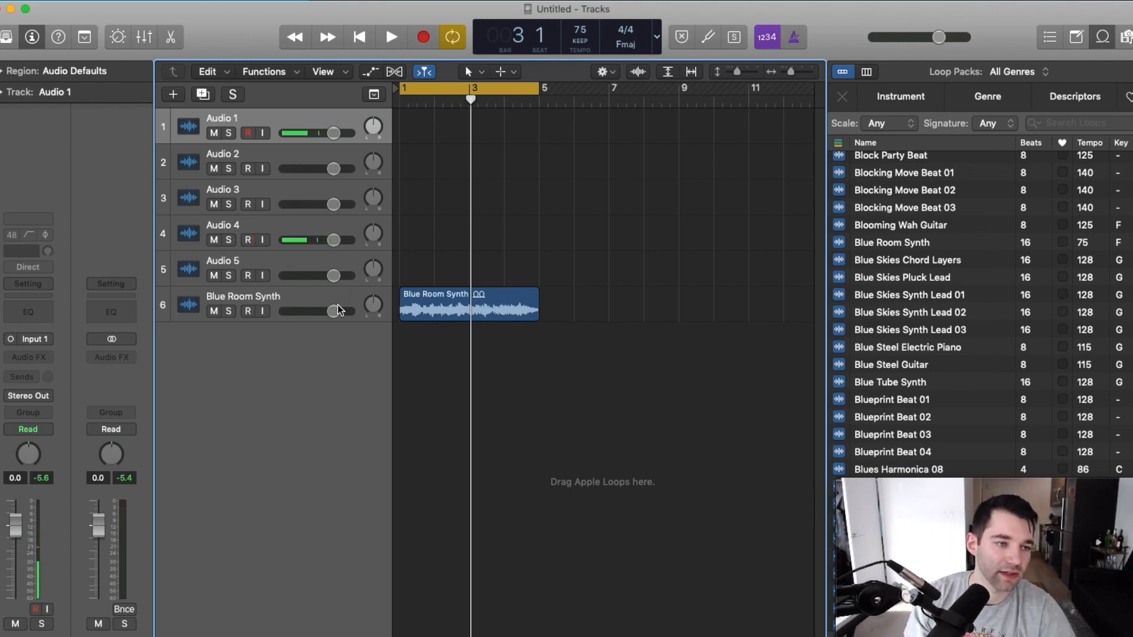
Step: Set the Blue Room Synth track's volume to -9.8 dB, and play the loop briefly to check its level
{"action": "left_click", "coordinate": [316, 300]}
{"action": "left_click_drag", "start_coordinate": [332, 311], "coordinate": [310, 311]}
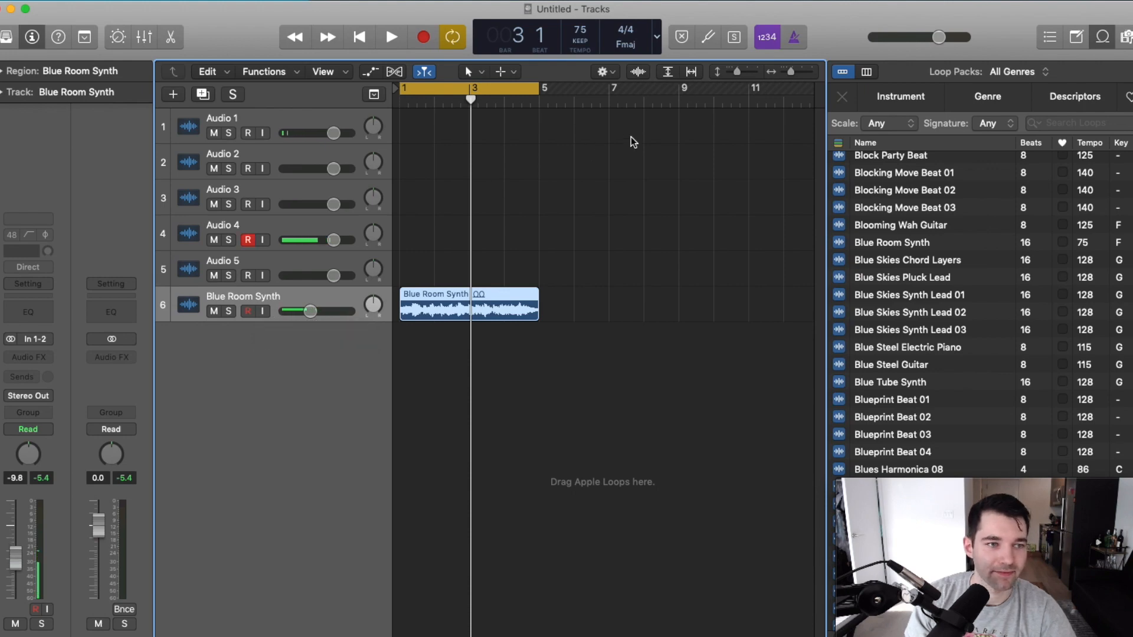
{"action": "key", "text": "space"}
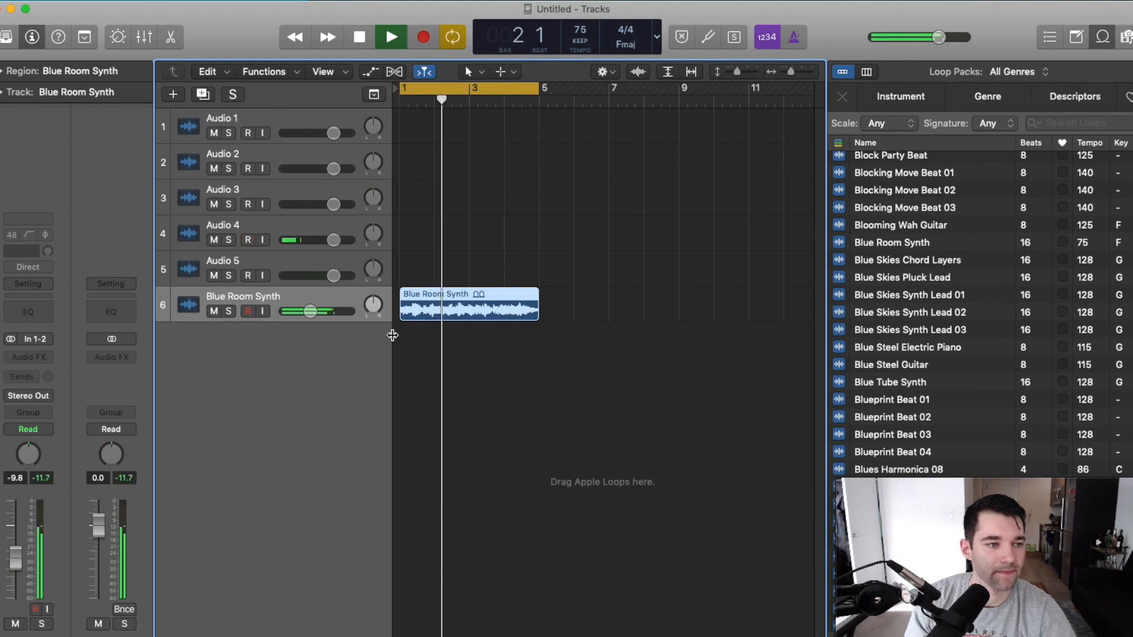
{"action": "key", "text": "space"}
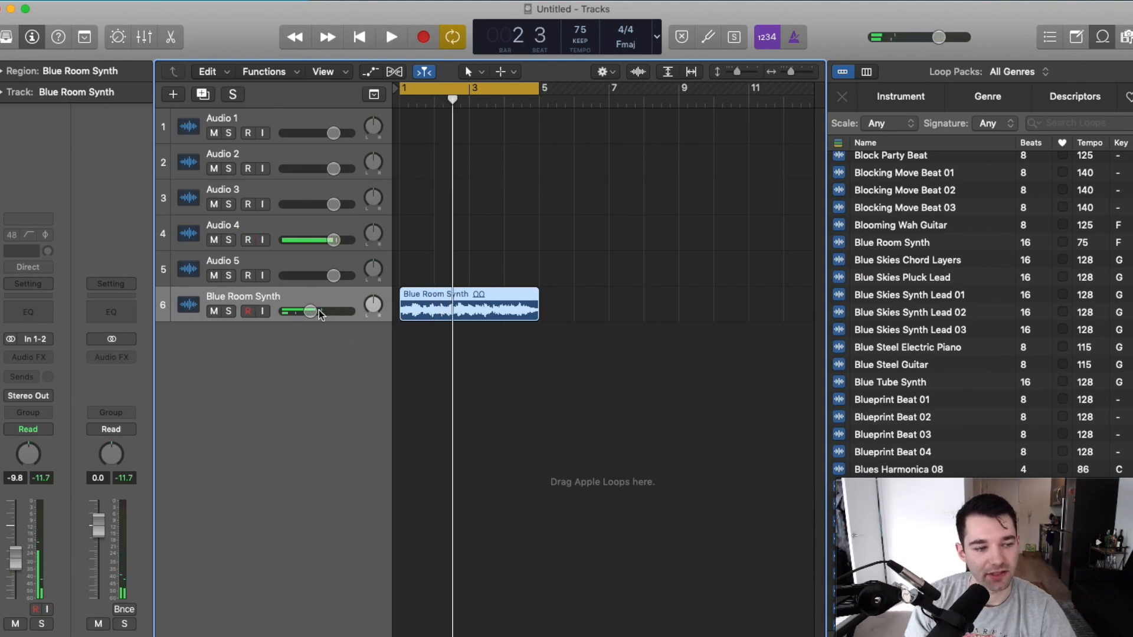
Step: Enlarge the track heights, and try panning the Blue Room Synth track to +54 and back to centre
{"action": "key", "text": "super+Down"}
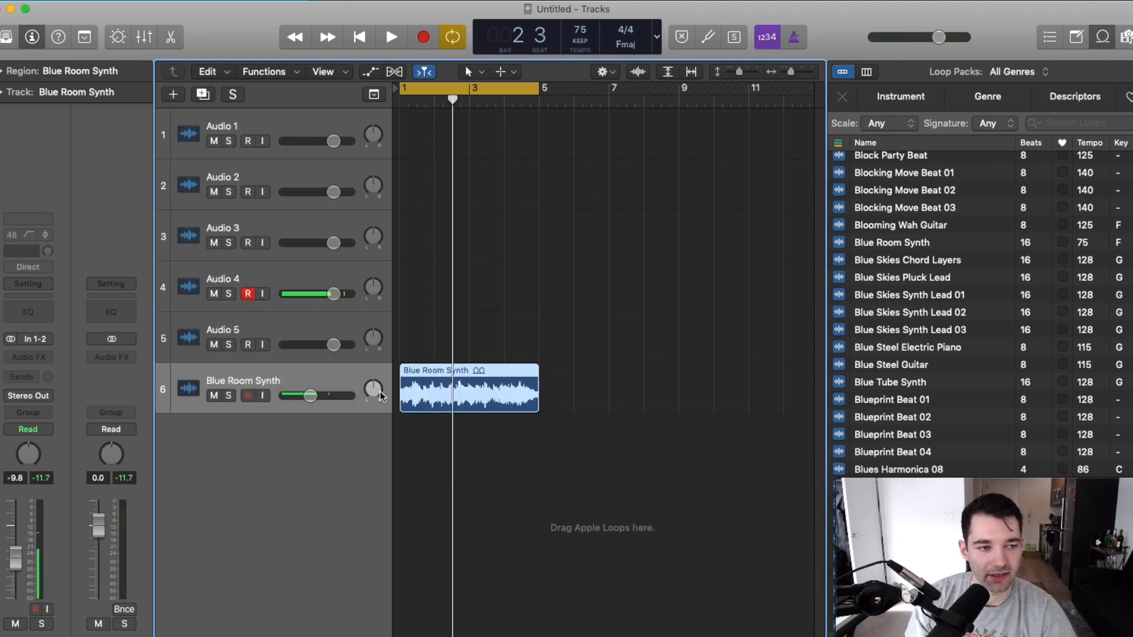
{"action": "left_click_drag", "start_coordinate": [375, 389], "coordinate": [375, 387]}
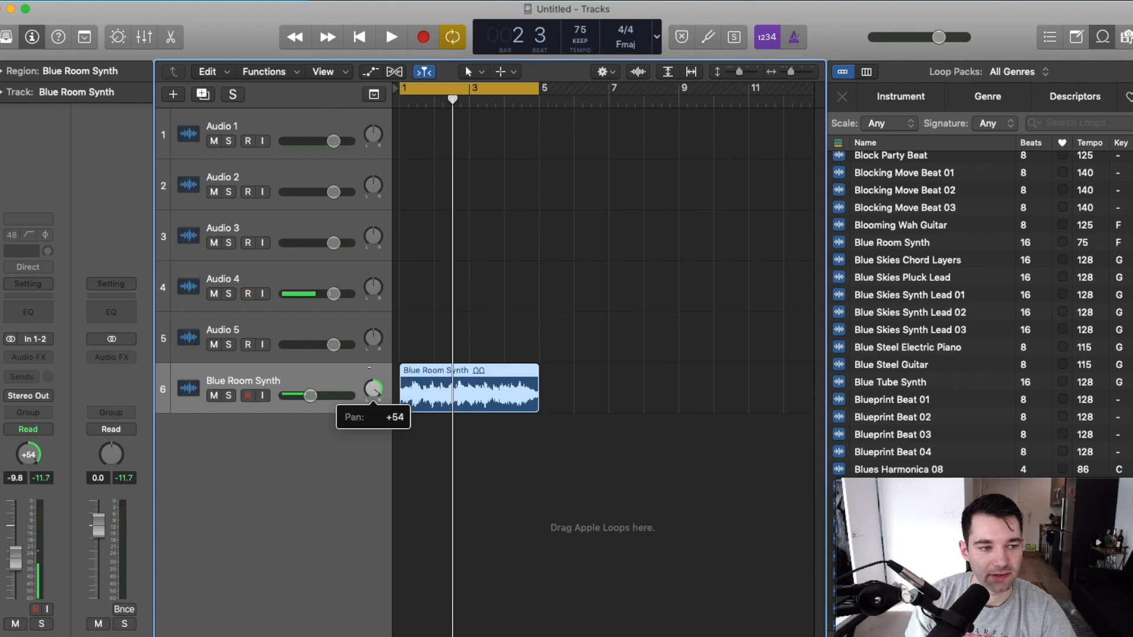
{"action": "left_click_drag", "start_coordinate": [370, 367], "coordinate": [356, 403]}
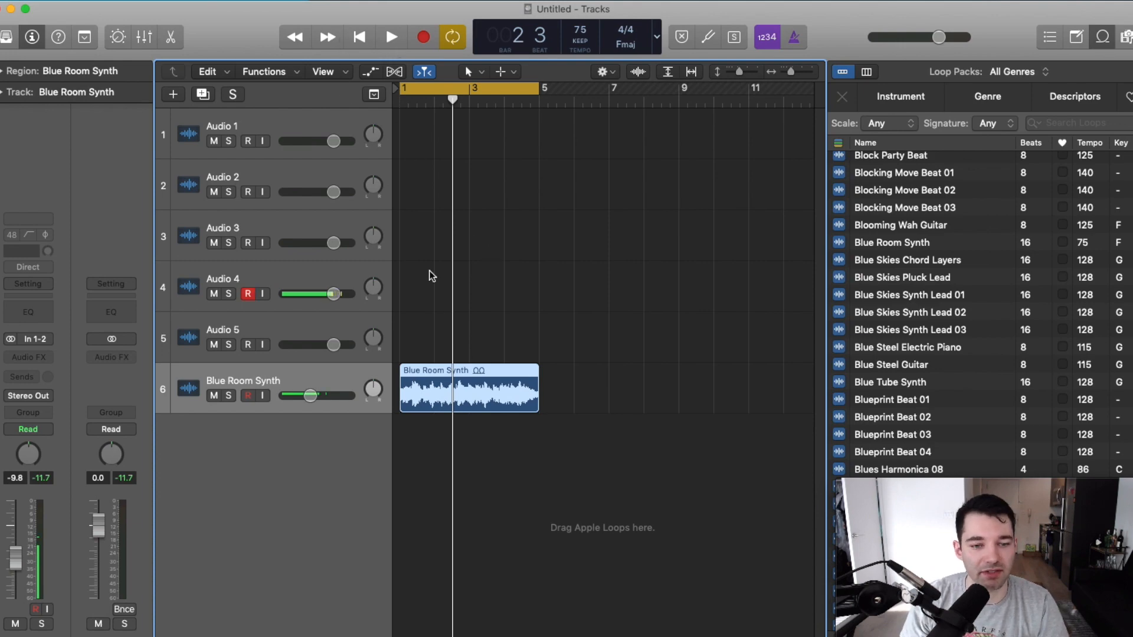
Step: Pan the Blue Room Synth track to +63 during playback, stop, and reset the pan to centre
{"action": "key", "text": "space"}
{"action": "left_click_drag", "start_coordinate": [373, 389], "coordinate": [379, 356]}
{"action": "key", "text": "space"}
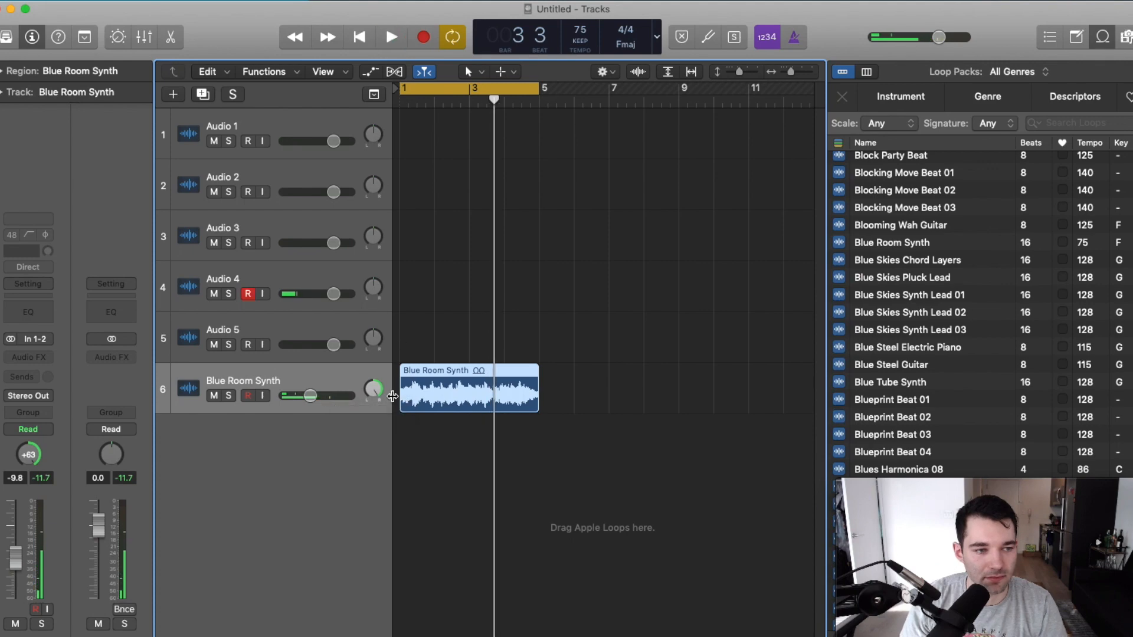
{"action": "left_click", "coordinate": [369, 395], "text": "alt"}
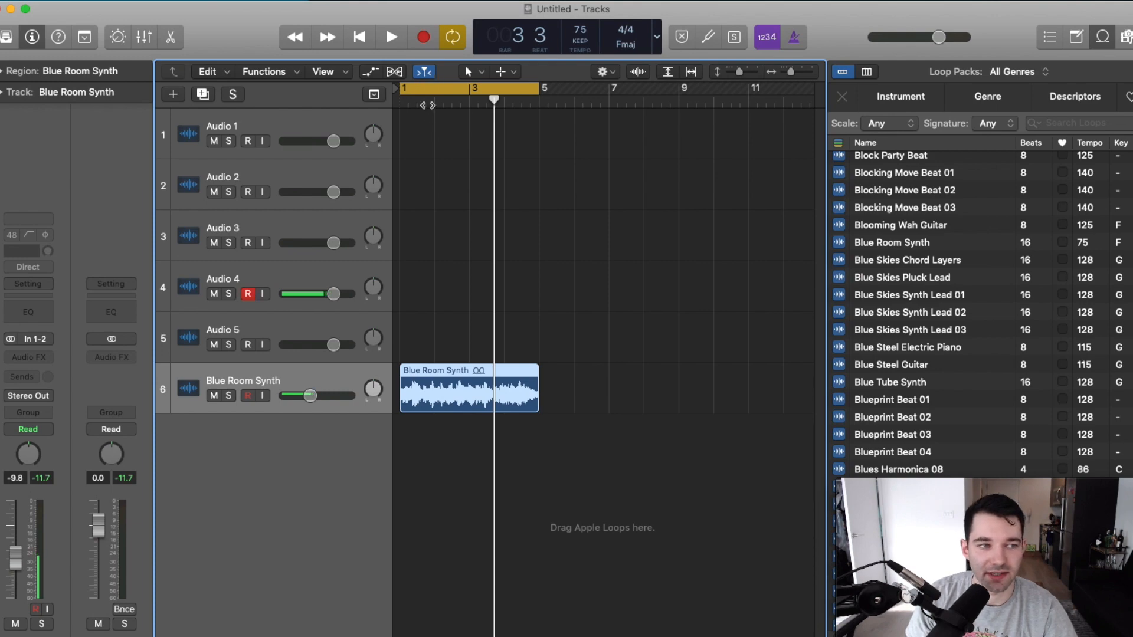
Step: Start and stop playback of the cycled loop from bar 1 several times
{"action": "key", "text": "space"}
{"action": "key", "text": "space"}
{"action": "key", "text": "space"}
{"action": "key", "text": "space"}
{"action": "key", "text": "space"}
{"action": "key", "text": "space"}
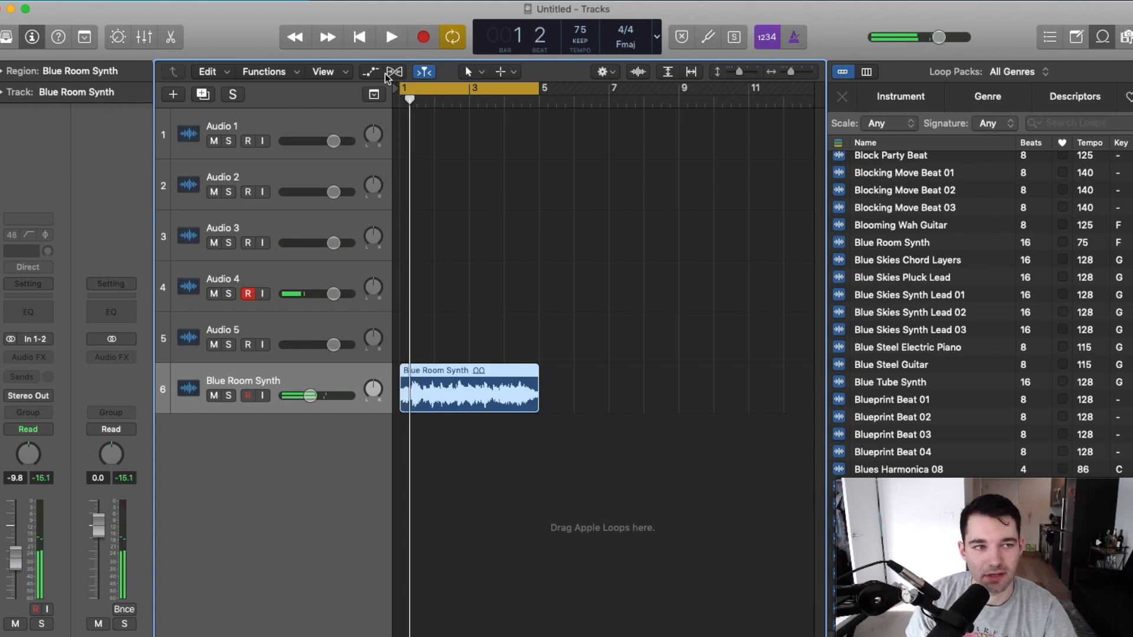
{"action": "left_click", "coordinate": [373, 40]}
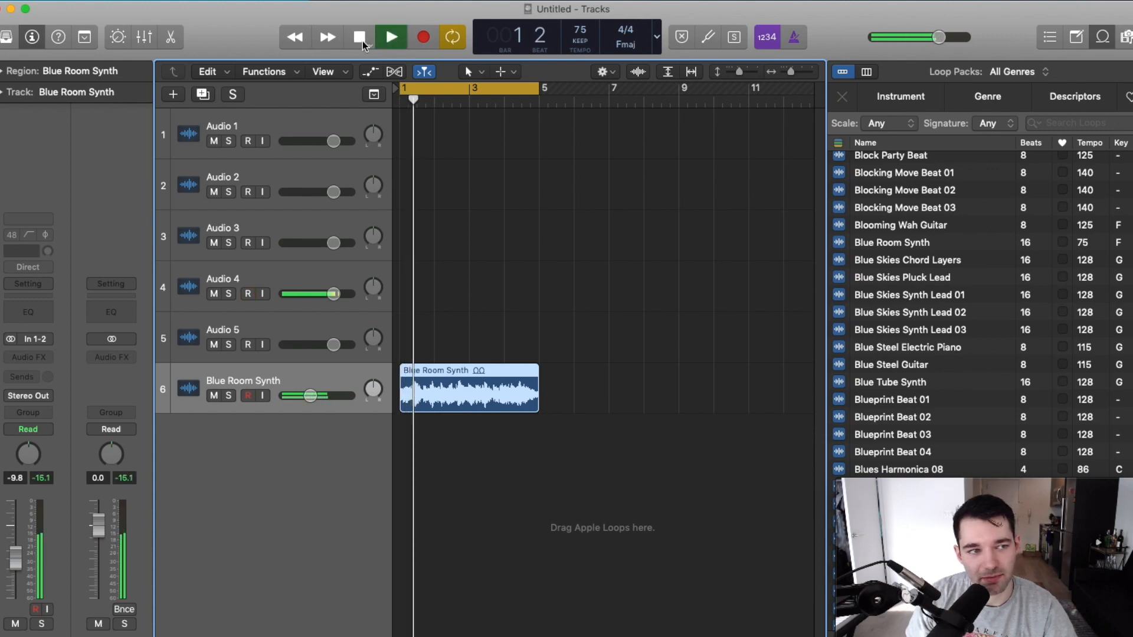
{"action": "left_click", "coordinate": [358, 39]}
{"action": "key", "text": "space"}
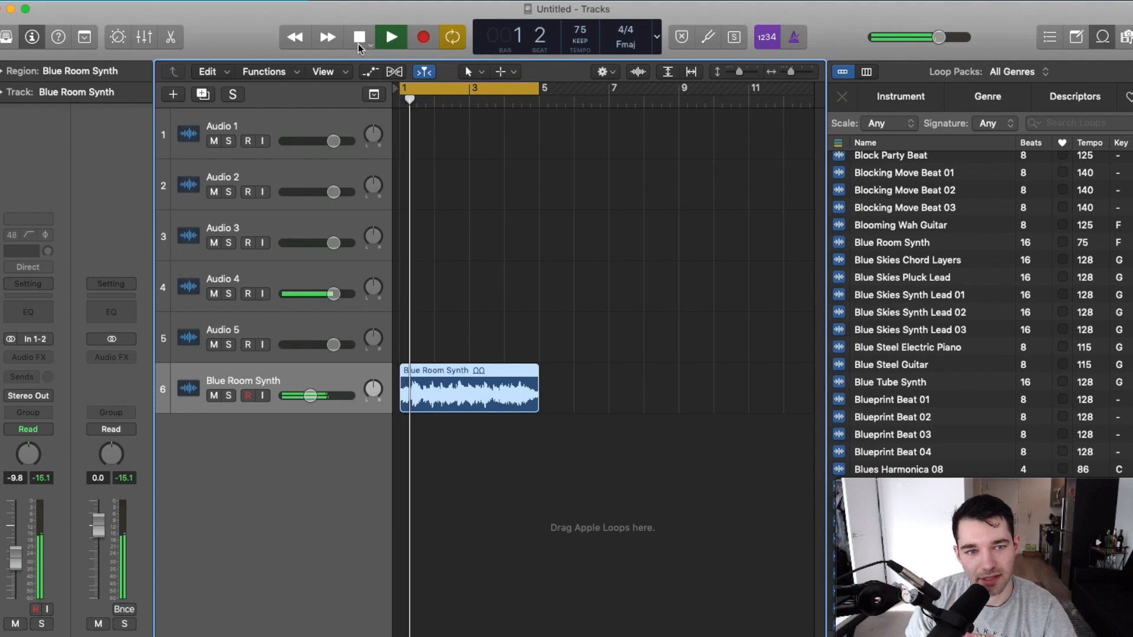
{"action": "left_click", "coordinate": [358, 39]}
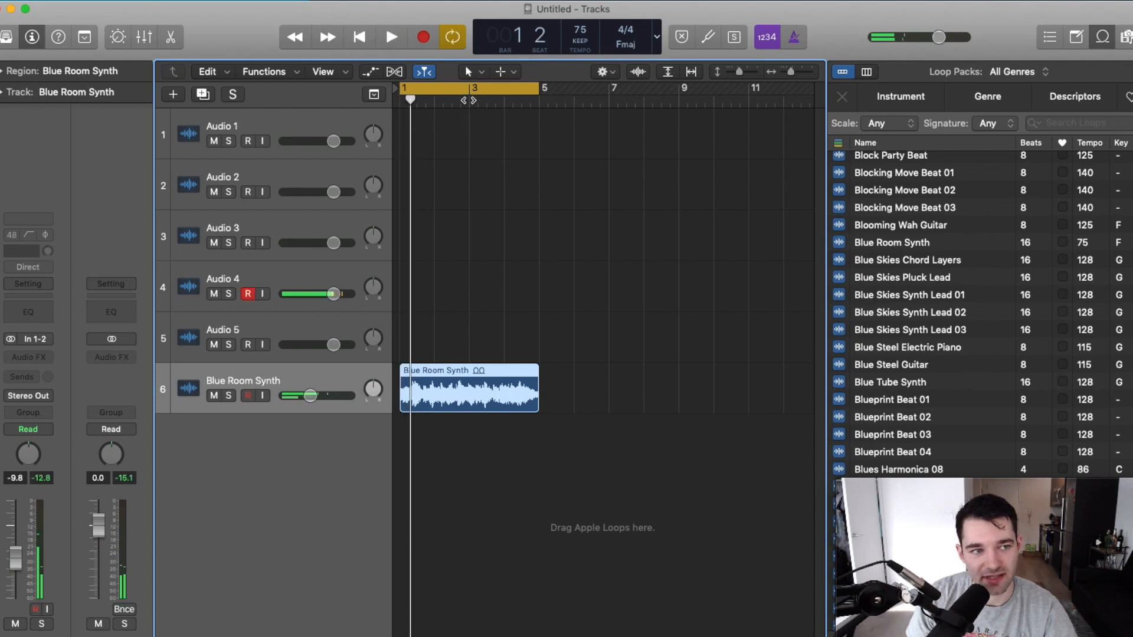
Step: Play the loop briefly, stop, and move the four-bar cycle range to start at bar 5
{"action": "key", "text": "space"}
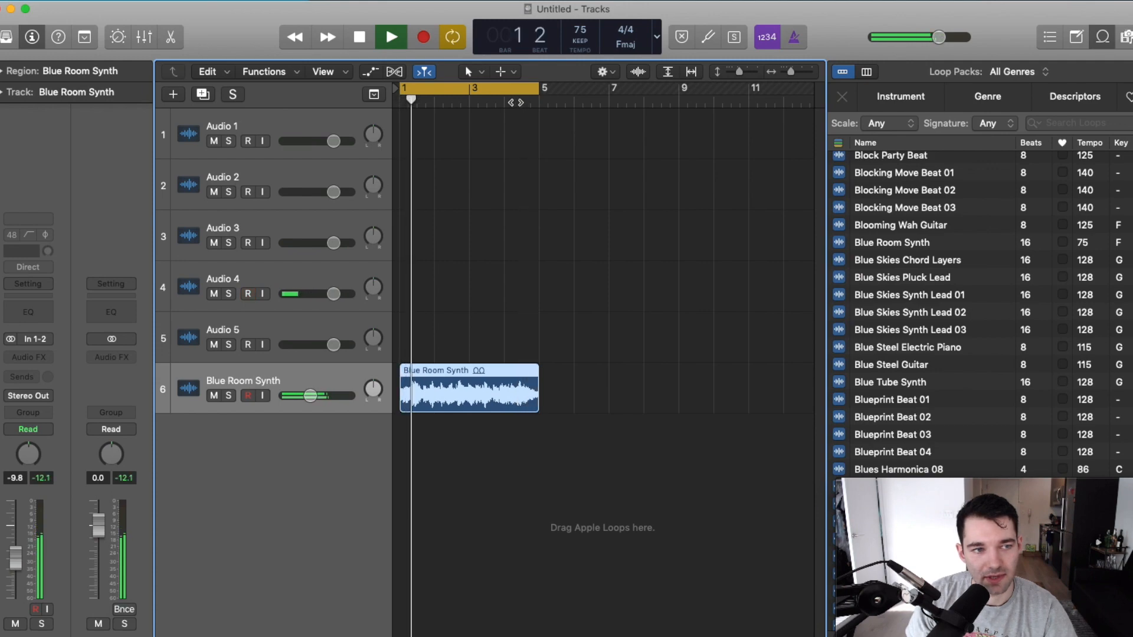
{"action": "key", "text": "space"}
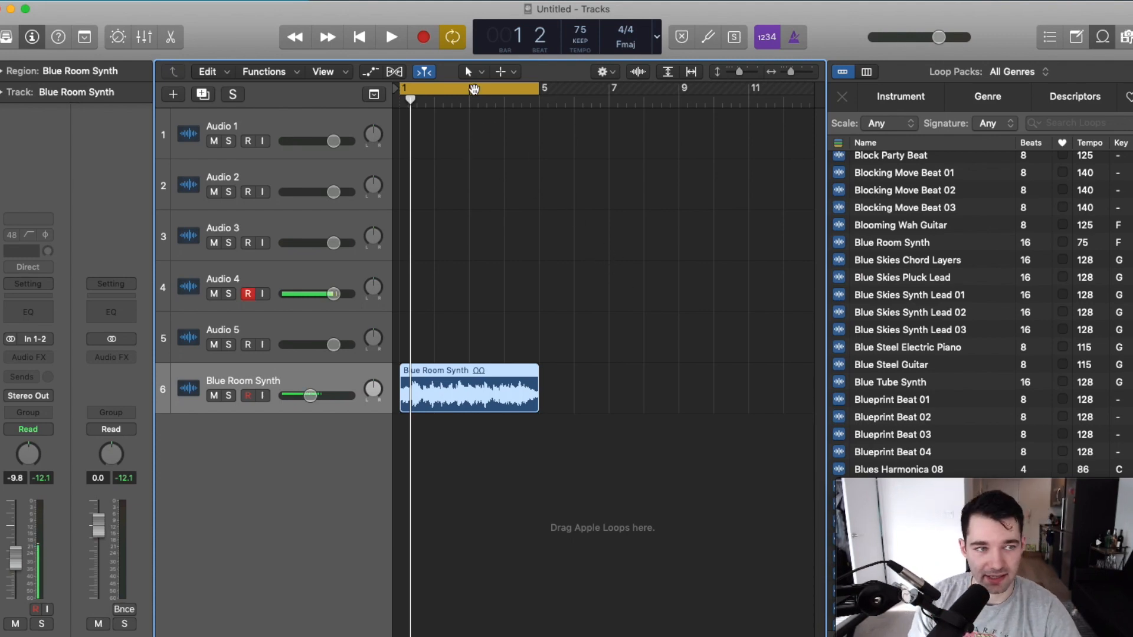
{"action": "left_click_drag", "start_coordinate": [474, 89], "coordinate": [609, 93]}
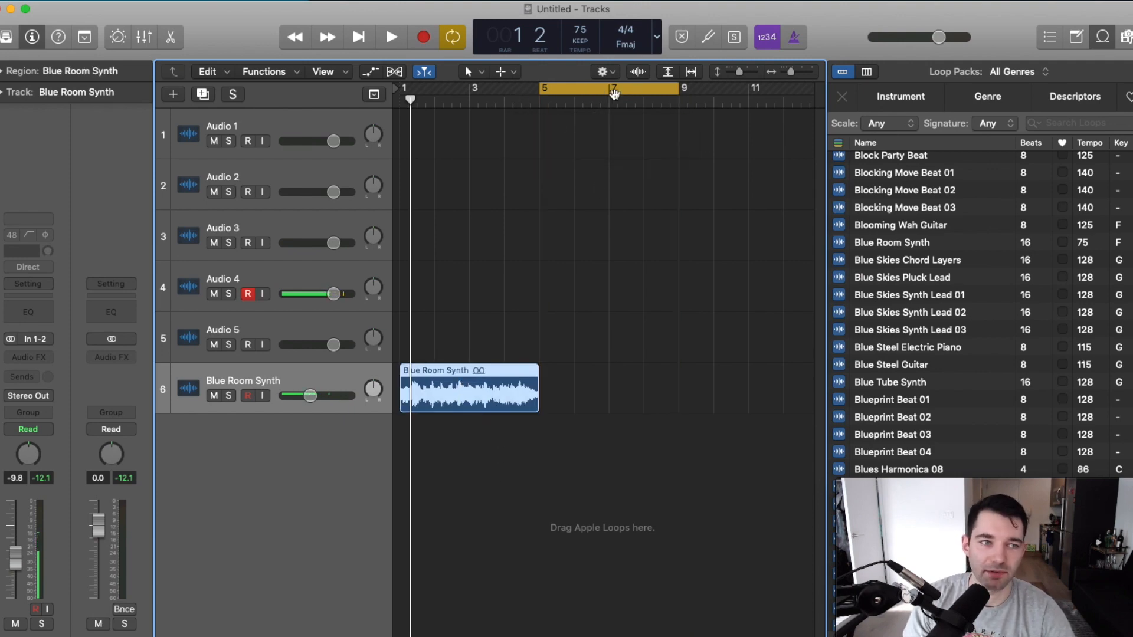
{"action": "mouse_move", "coordinate": [589, 89]}
{"action": "left_mouse_down"}
{"action": "mouse_move", "coordinate": [460, 95]}
{"action": "mouse_move", "coordinate": [588, 101]}
{"action": "left_mouse_up"}
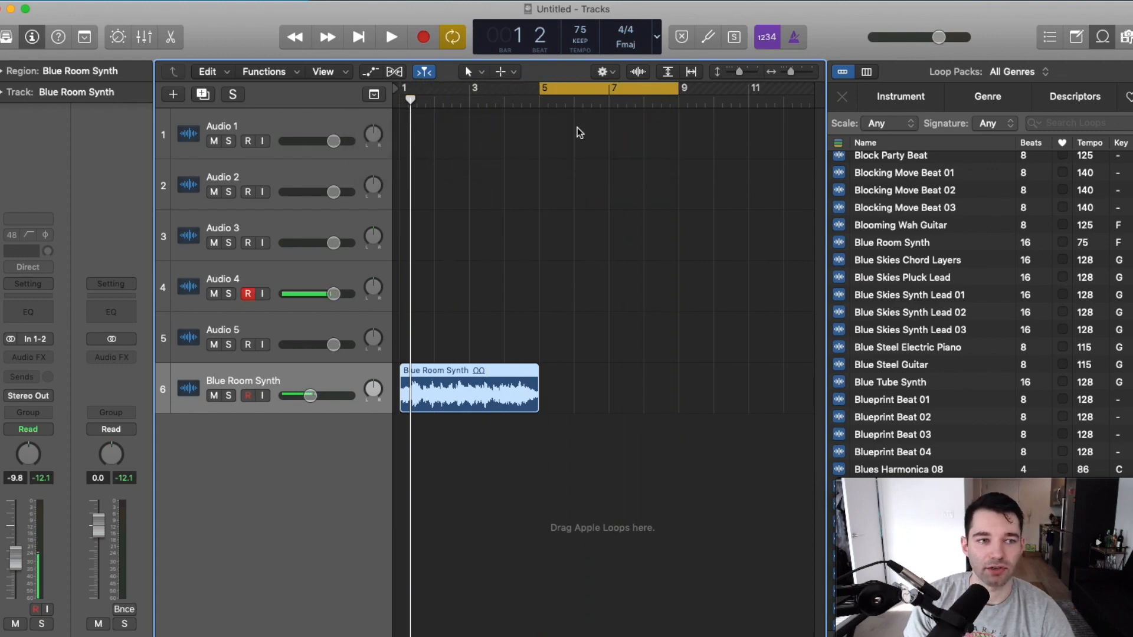
Step: Duplicate the Blue Room Synth region on its own track so the copy starts at bar 5
{"action": "left_click", "coordinate": [256, 113]}
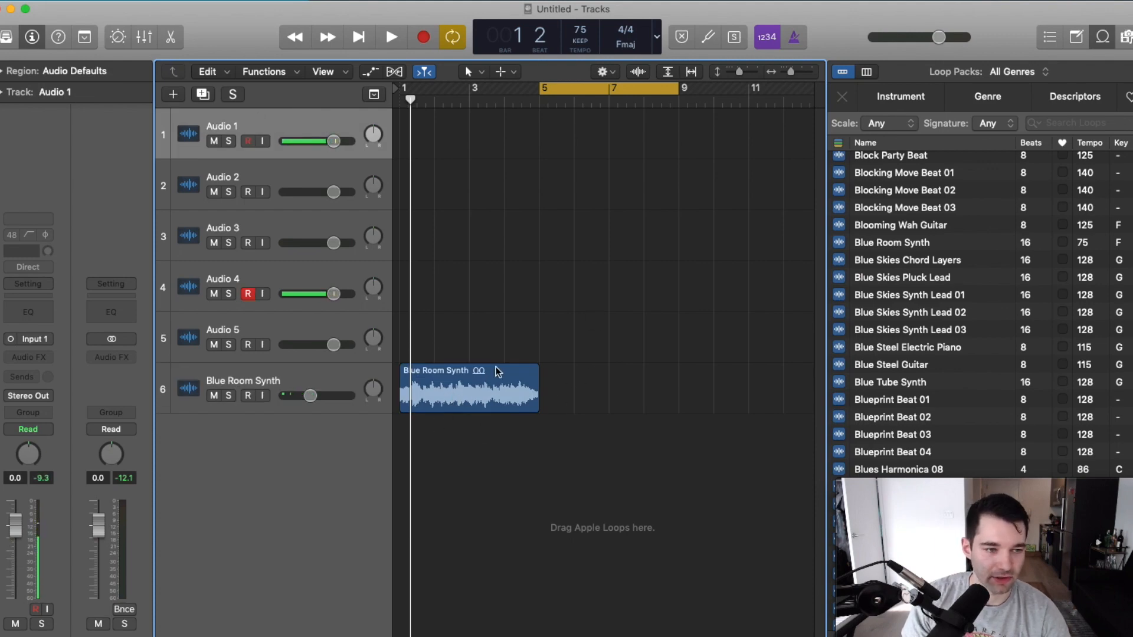
{"action": "left_click", "coordinate": [454, 393]}
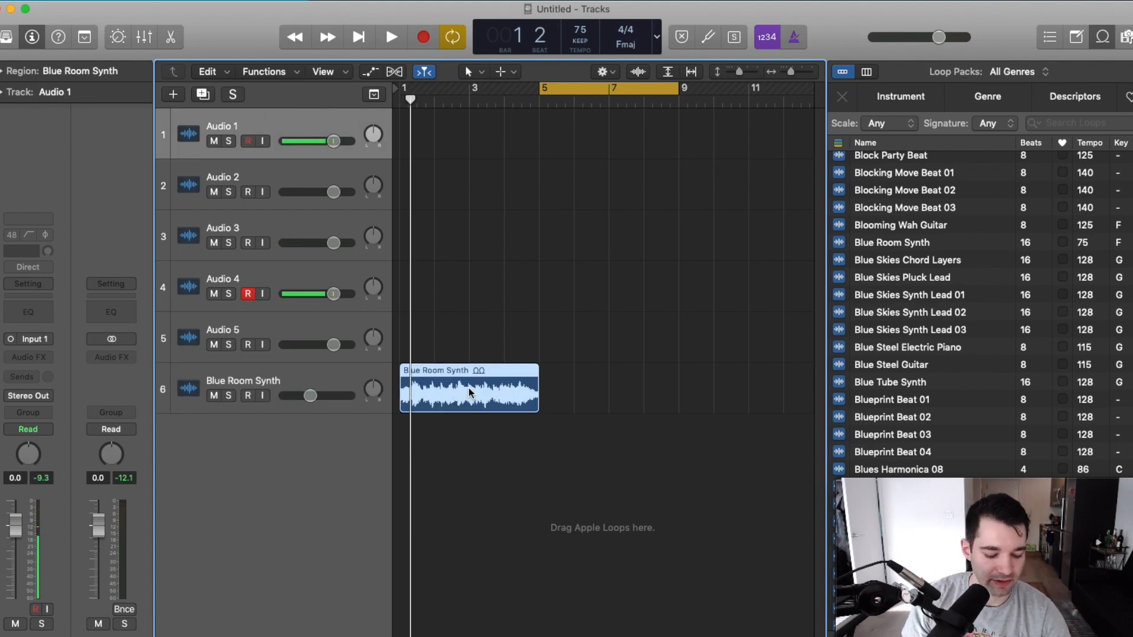
{"action": "left_click_drag", "start_coordinate": [454, 393], "coordinate": [601, 402]}
Step: Paste a copy of the first Blue Room Synth region onto the Audio 1 track and shift it towards bar 1
{"action": "left_click", "coordinate": [455, 384]}
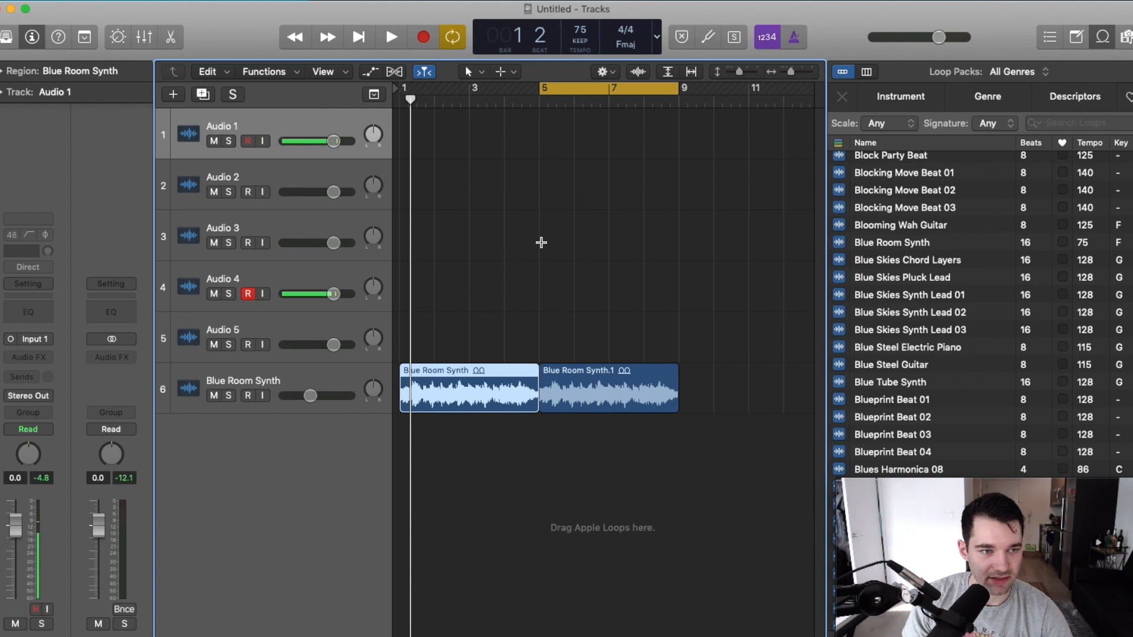
{"action": "left_click", "coordinate": [264, 115]}
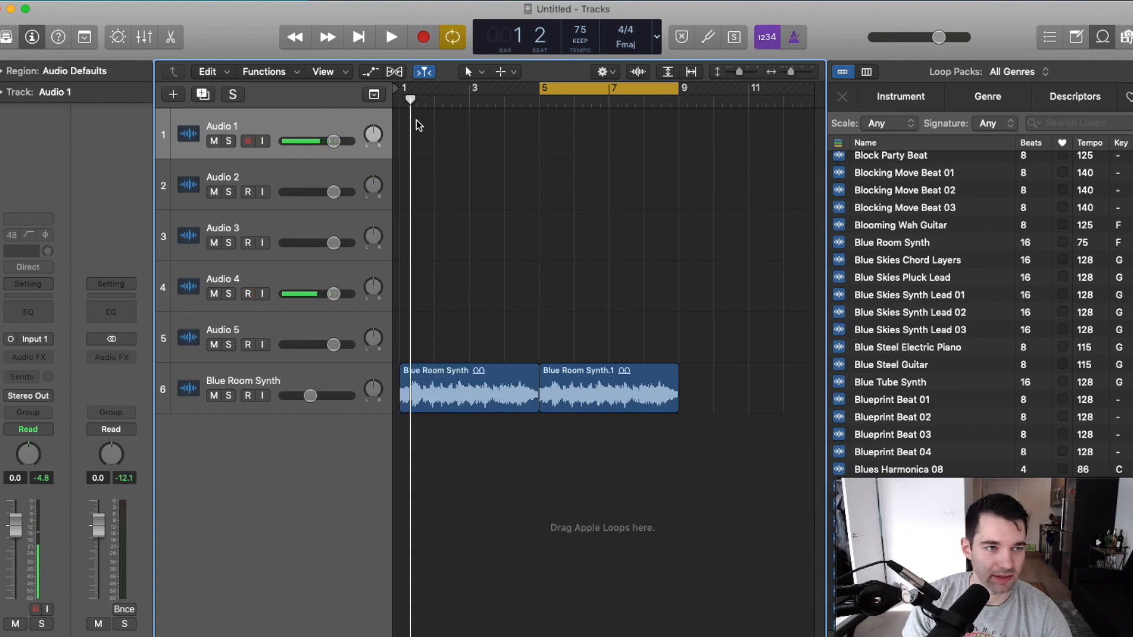
{"action": "key", "text": "super+v"}
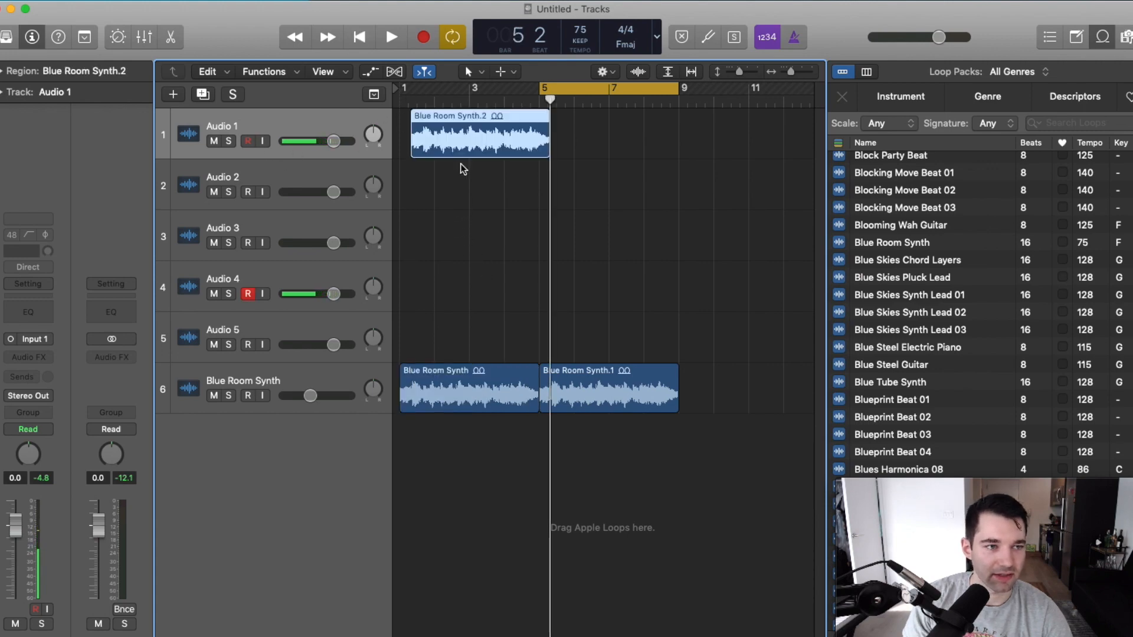
{"action": "left_click", "coordinate": [440, 141]}
{"action": "mouse_move", "coordinate": [437, 143]}
{"action": "left_mouse_down"}
{"action": "mouse_move", "coordinate": [603, 136]}
{"action": "mouse_move", "coordinate": [437, 137]}
{"action": "left_mouse_up"}
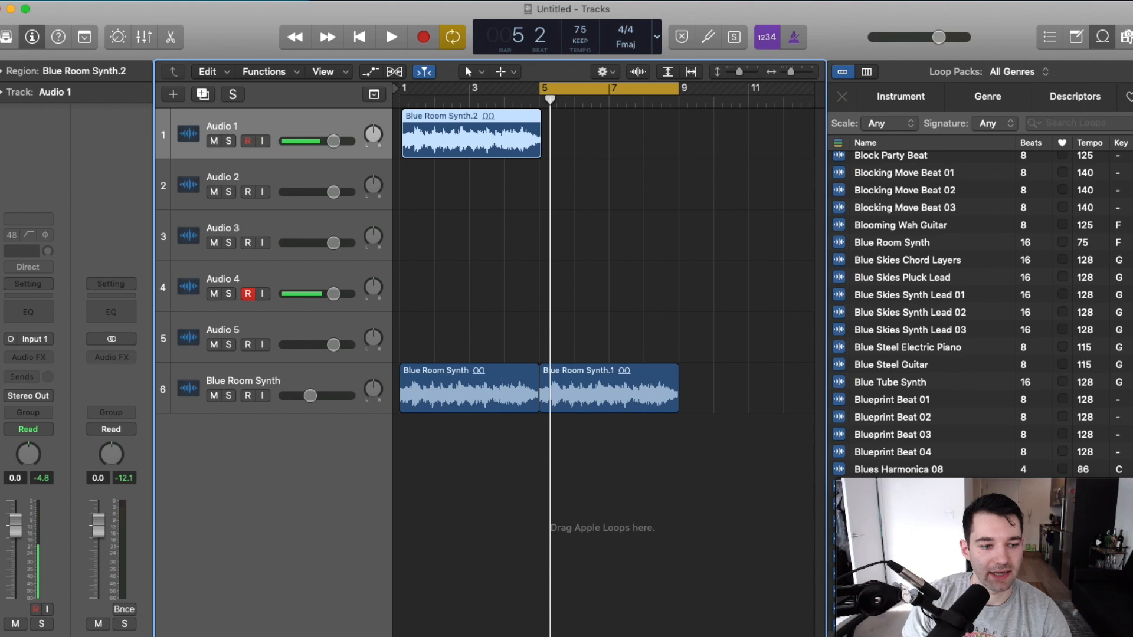
Step: Delete the pasted region from the Audio 1 track, undo the deletion, and delete it again
{"action": "scroll", "coordinate": [571, 628], "scroll_direction": "right", "scroll_amount": 15}
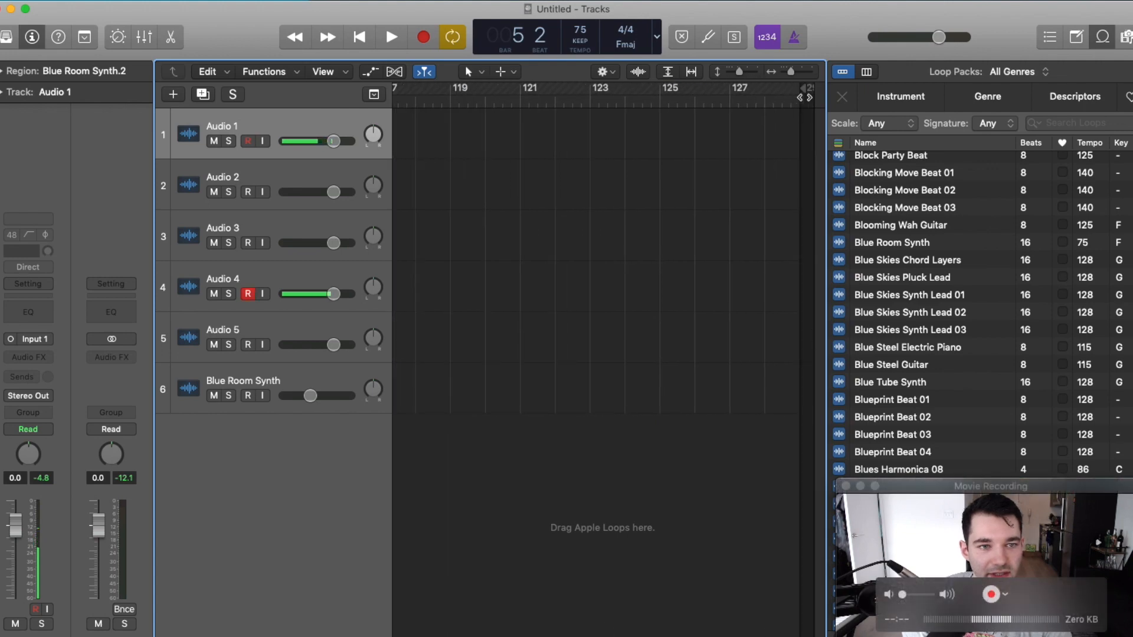
{"action": "scroll", "coordinate": [814, 124], "scroll_direction": "right", "scroll_amount": 2}
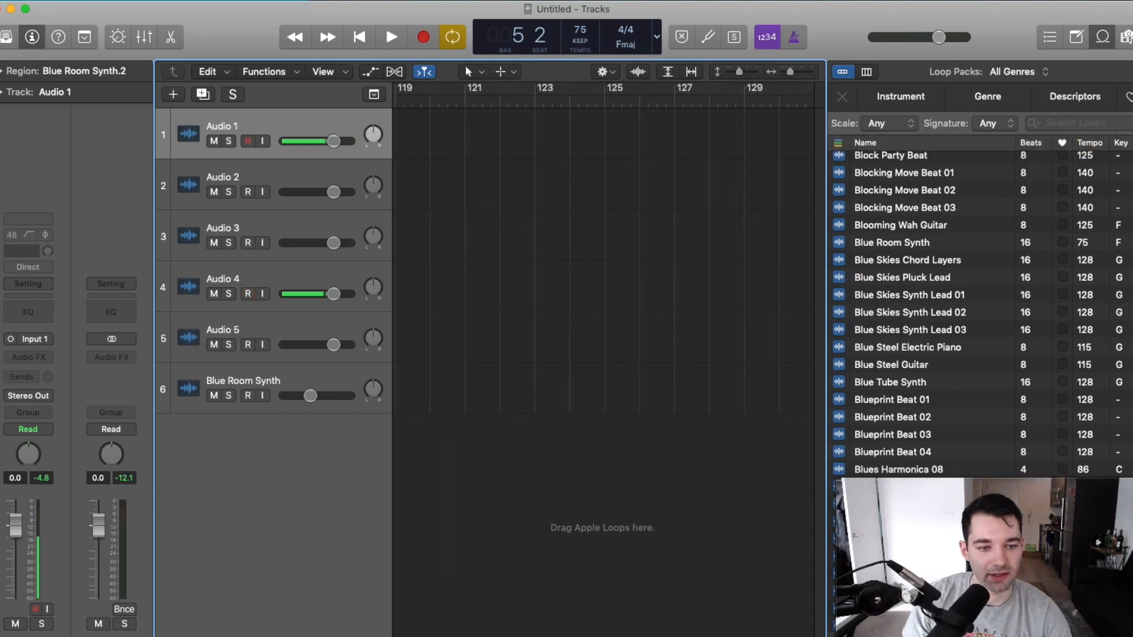
{"action": "scroll", "coordinate": [285, 627], "scroll_direction": "left", "scroll_amount": 15}
{"action": "key", "text": "Delete"}
{"action": "key", "text": "super+z"}
{"action": "key", "text": "Delete"}
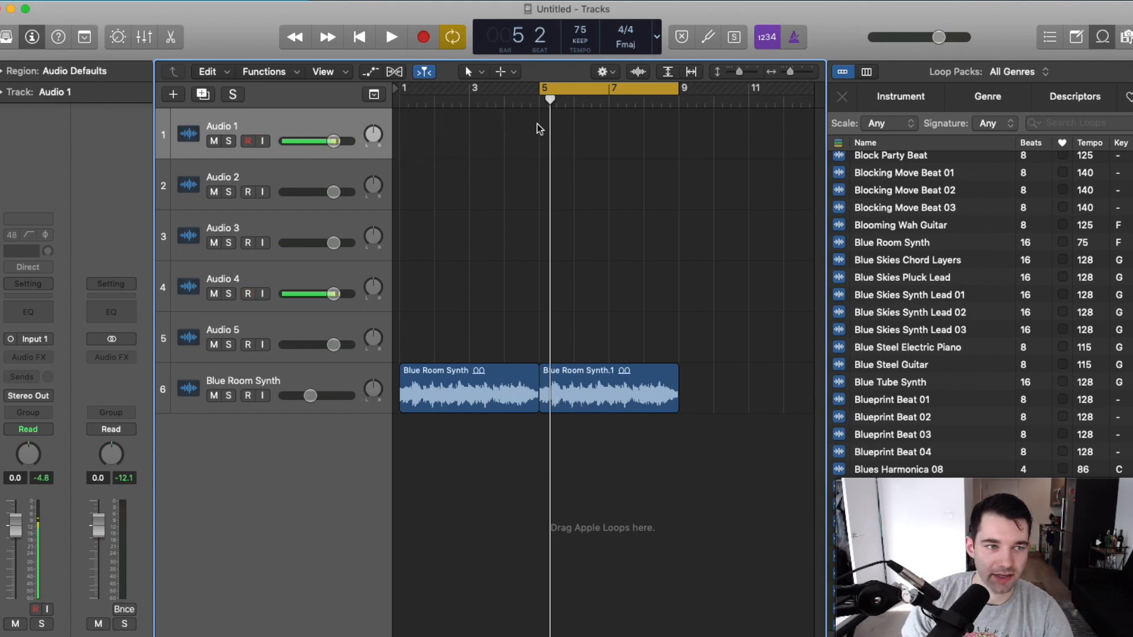
Step: Play and stop the cycle range at bar 5 a few times to check where playback starts
{"action": "left_click", "coordinate": [387, 36]}
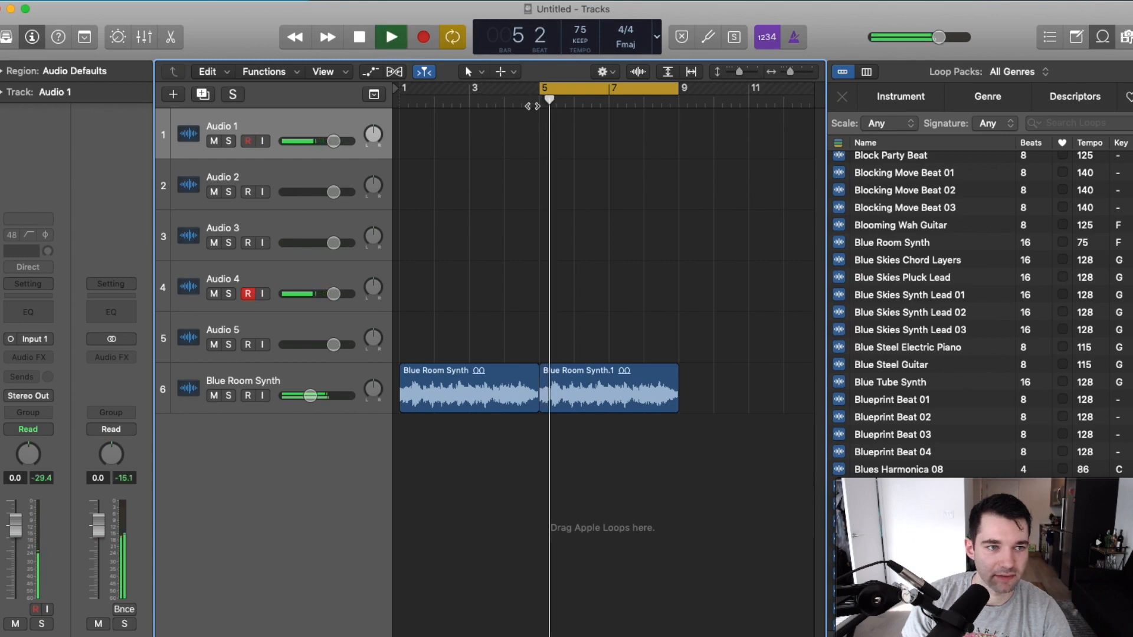
{"action": "left_click", "coordinate": [390, 37]}
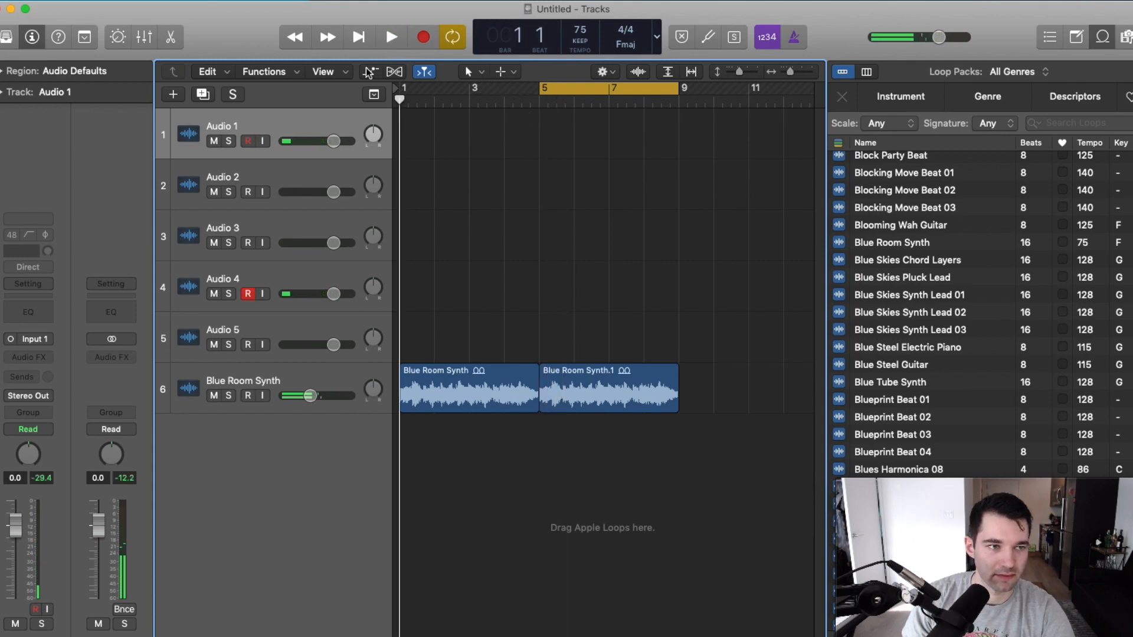
{"action": "left_click", "coordinate": [391, 36]}
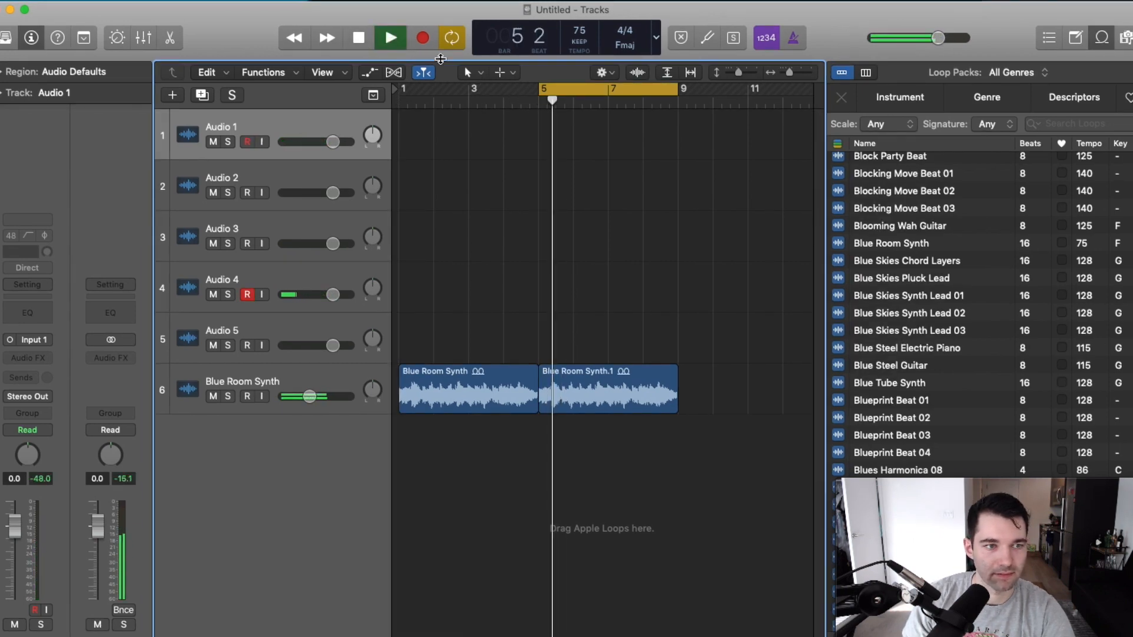
{"action": "key", "text": "space"}
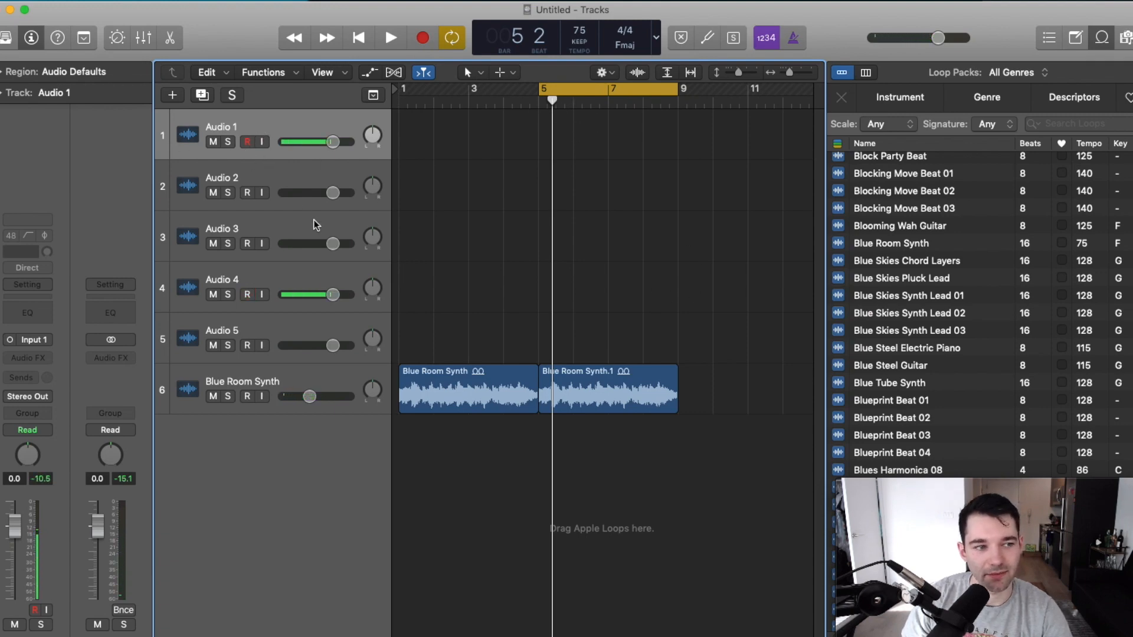
Step: Arm Audio 1 for recording and record a two-bar take from bar 5, then stop
{"action": "left_click", "coordinate": [247, 142]}
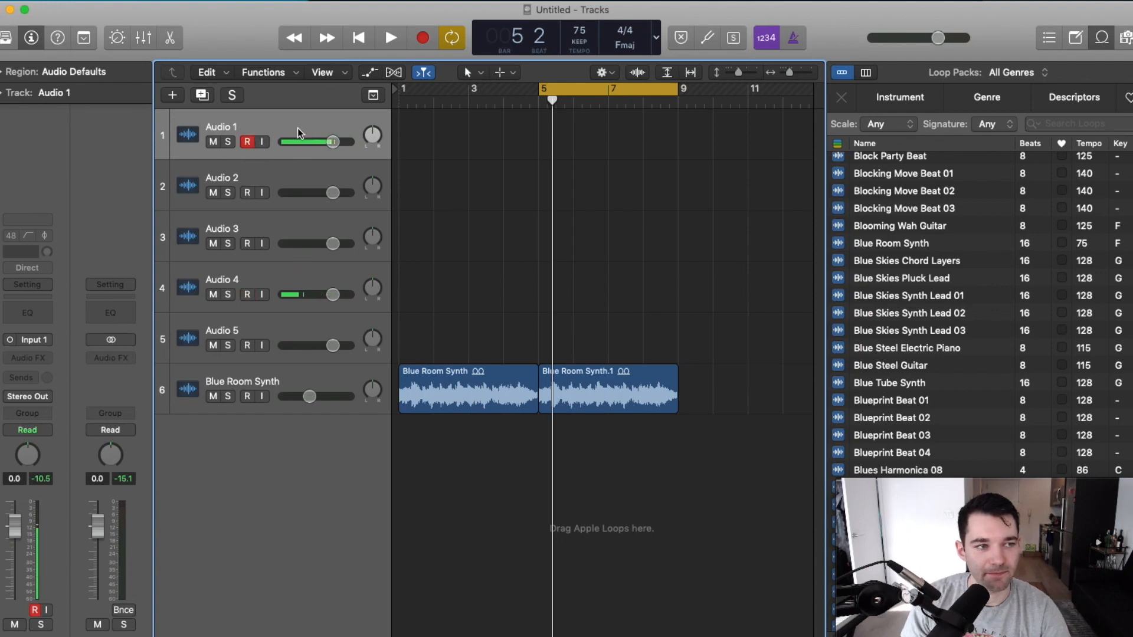
{"action": "left_click", "coordinate": [423, 37]}
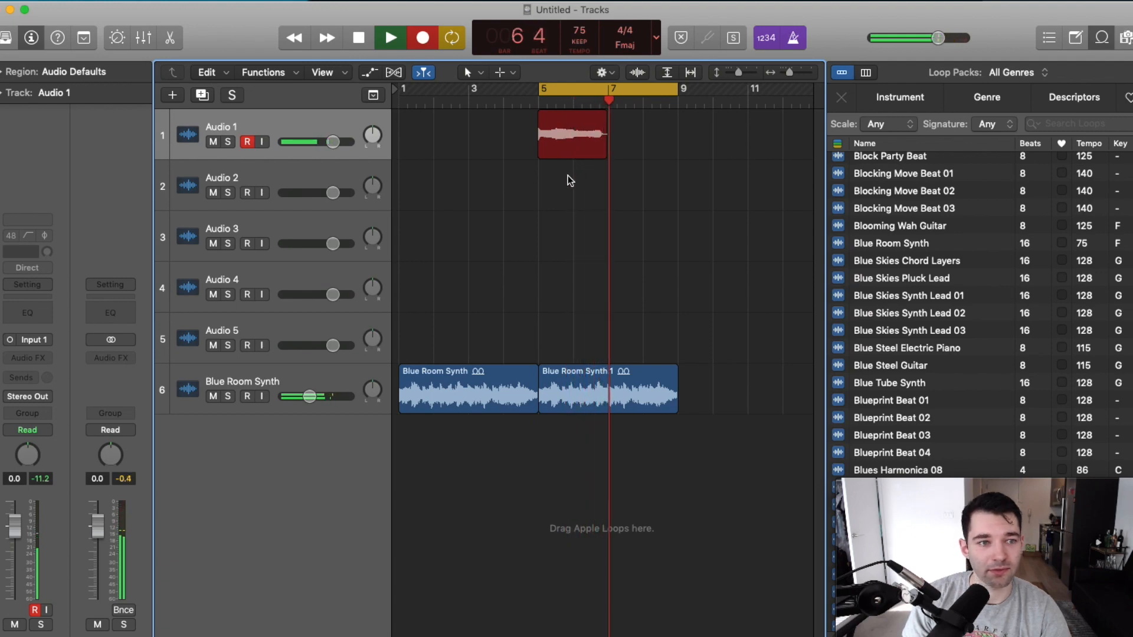
{"action": "key", "text": "space"}
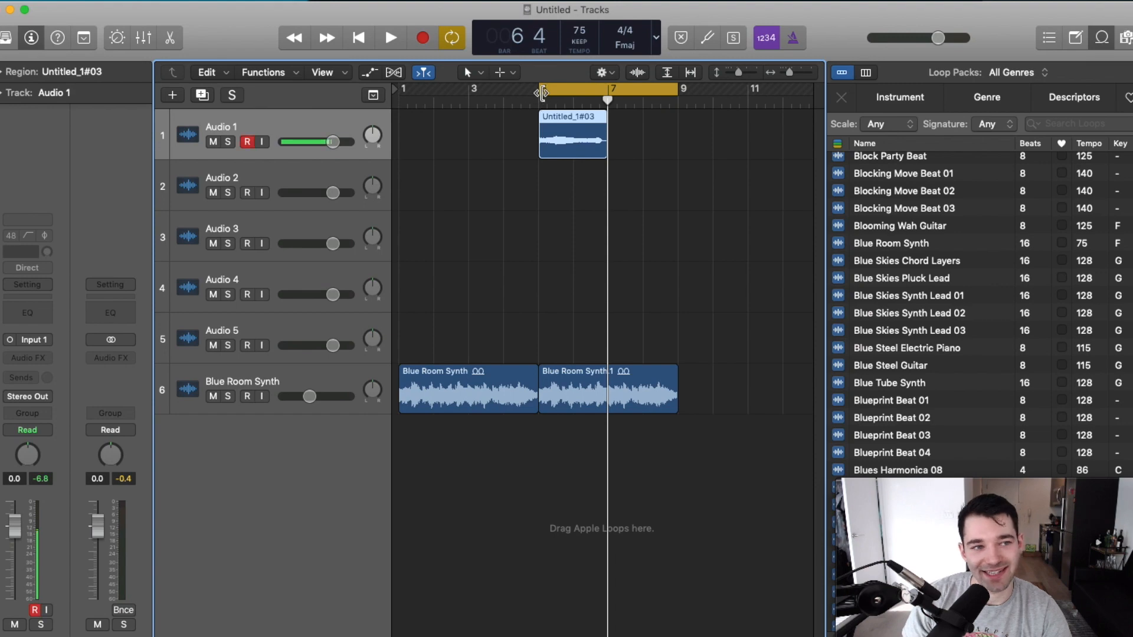
Step: Try recording on Audio 1 from bar 4, ahead of the cycle range, and stop
{"action": "left_click", "coordinate": [504, 105]}
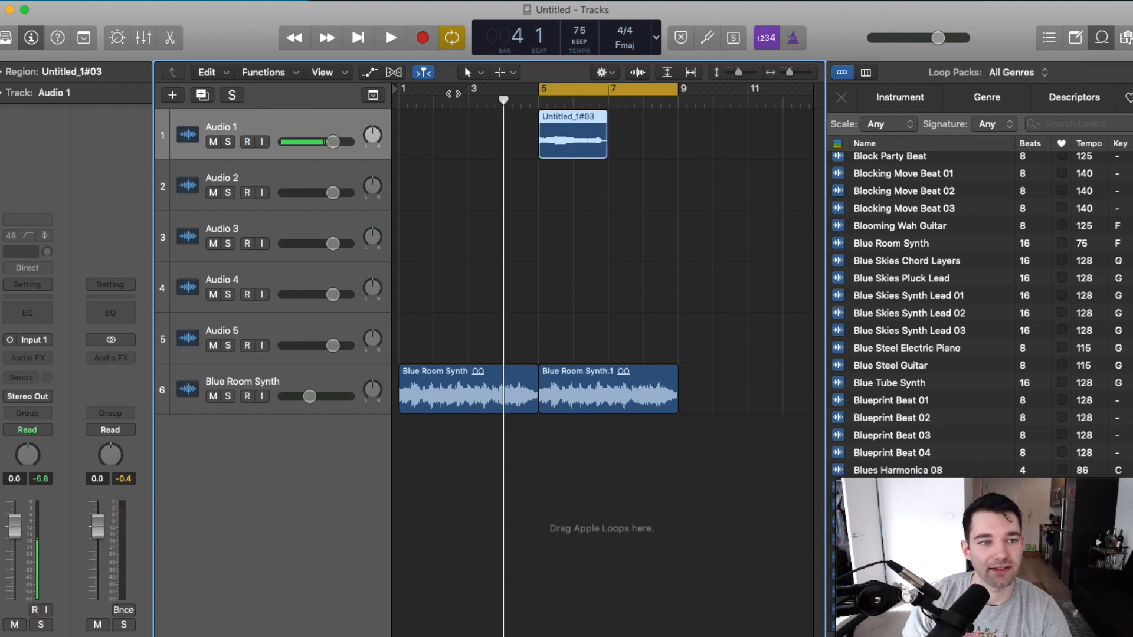
{"action": "left_click", "coordinate": [420, 40]}
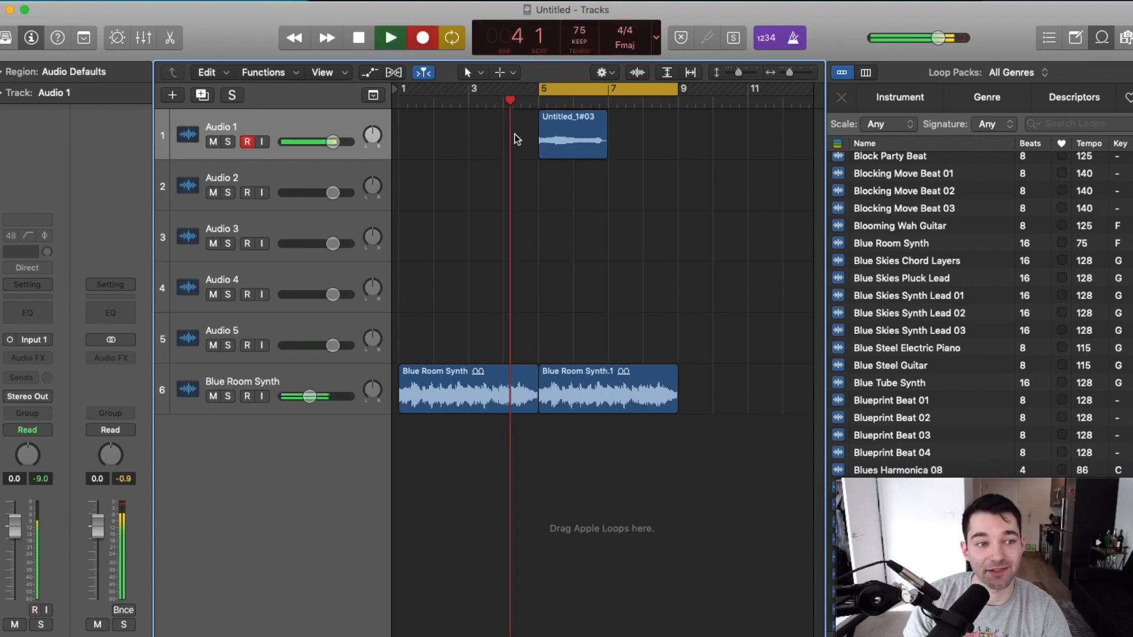
{"action": "key", "text": "space"}
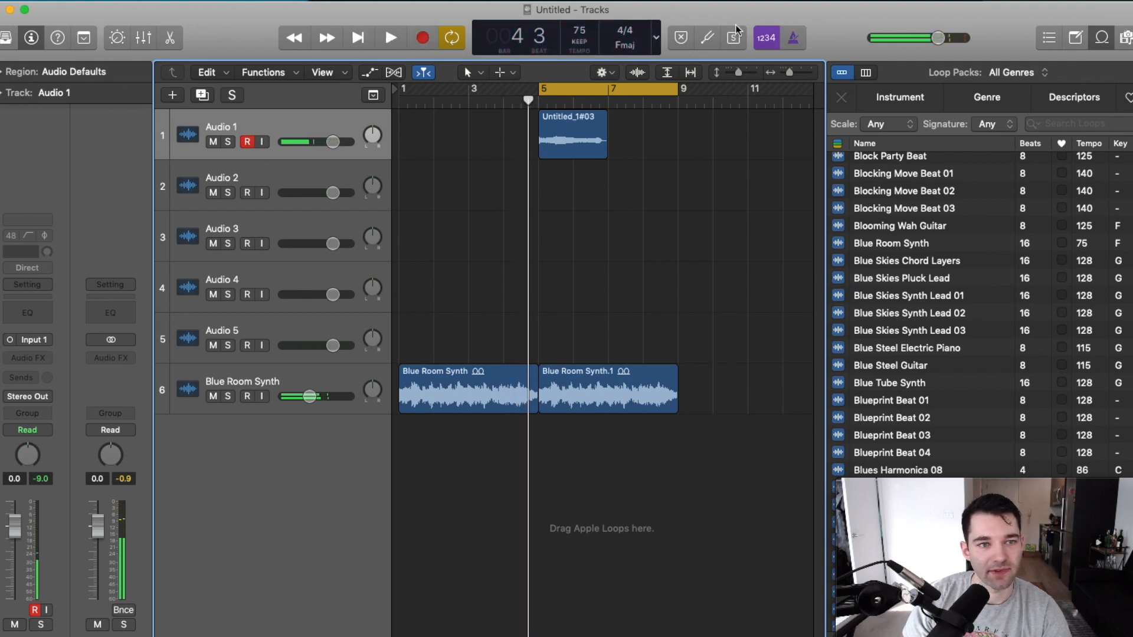
Step: Turn on the metronome click and play the cycle range with it, toggling the click off and on before stopping
{"action": "left_click", "coordinate": [794, 43]}
{"action": "key", "text": "space"}
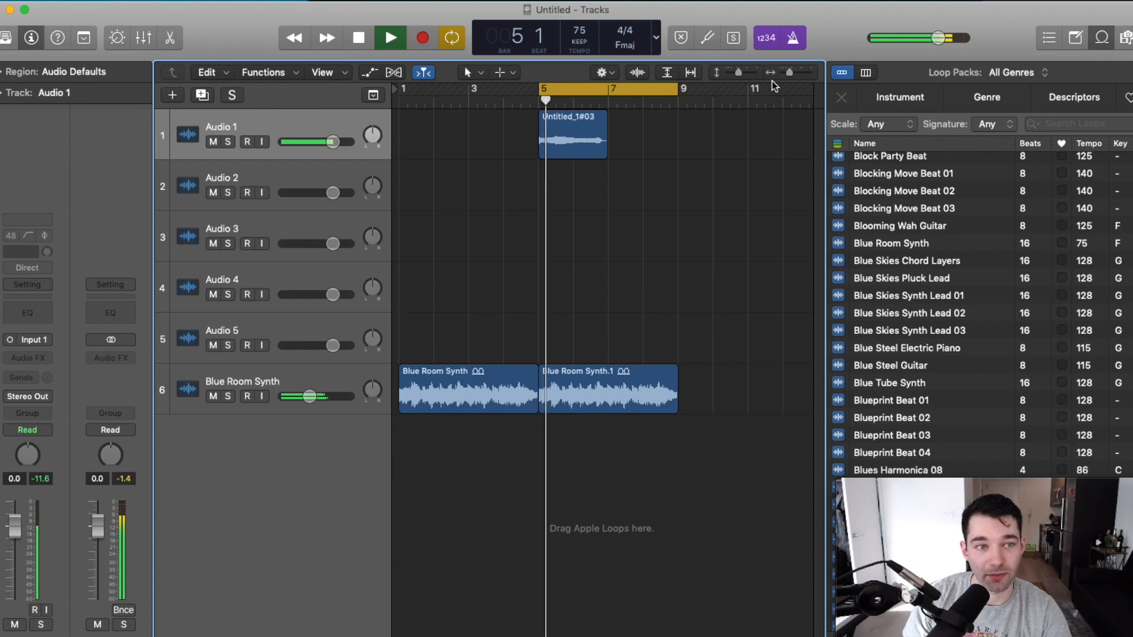
{"action": "key", "text": "space"}
{"action": "left_click", "coordinate": [793, 44]}
{"action": "left_click", "coordinate": [793, 44]}
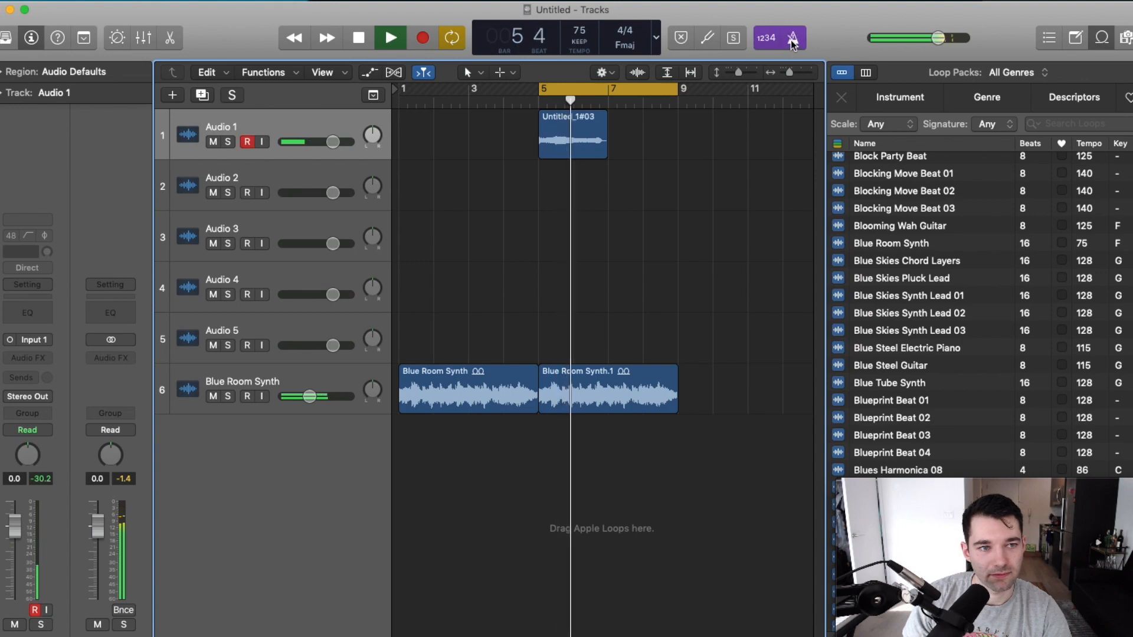
{"action": "key", "text": "space"}
Step: Toggle the metronome's Click While Recording off and on, and disable Click While Playing
{"action": "right_click", "coordinate": [793, 44]}
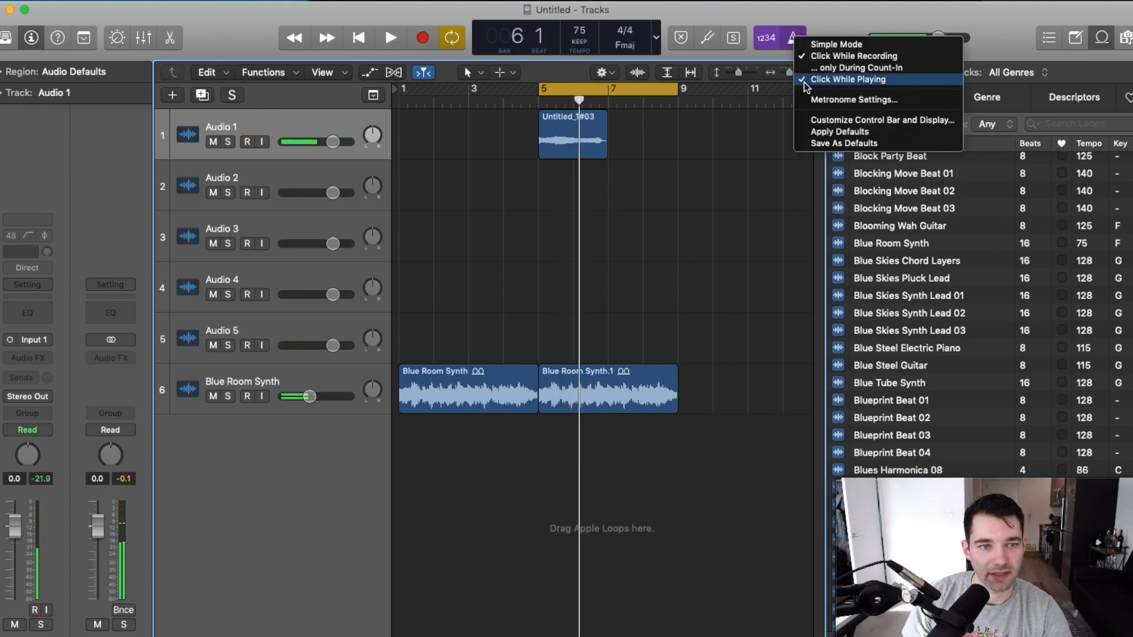
{"action": "left_click", "coordinate": [824, 56]}
{"action": "right_click", "coordinate": [794, 39]}
{"action": "left_click", "coordinate": [825, 55]}
{"action": "right_click", "coordinate": [804, 39]}
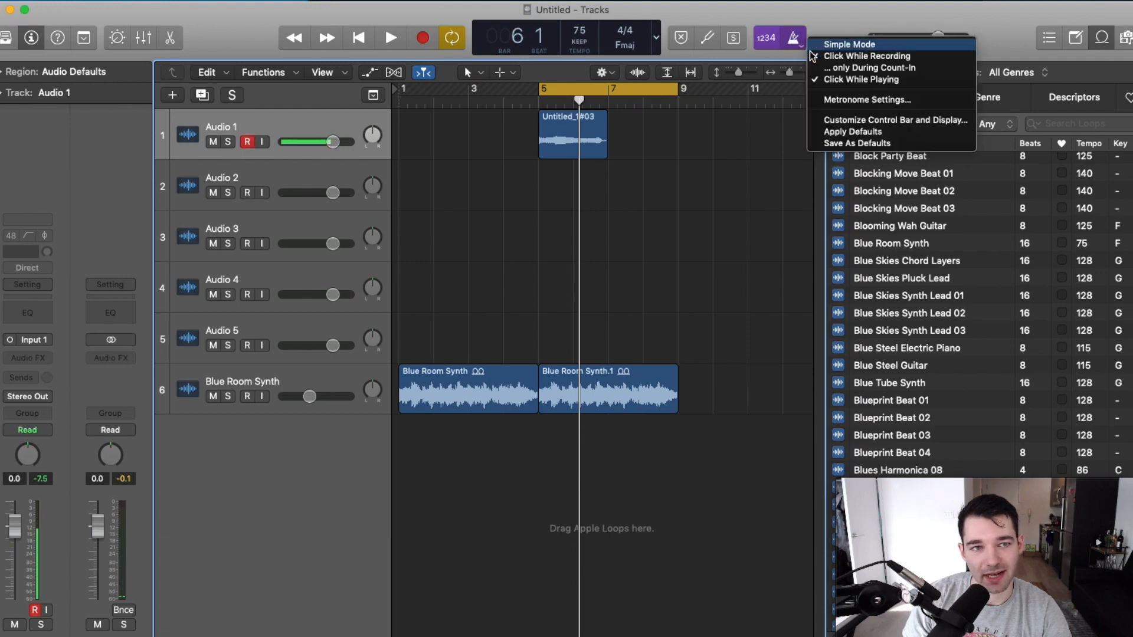
{"action": "left_click", "coordinate": [833, 81]}
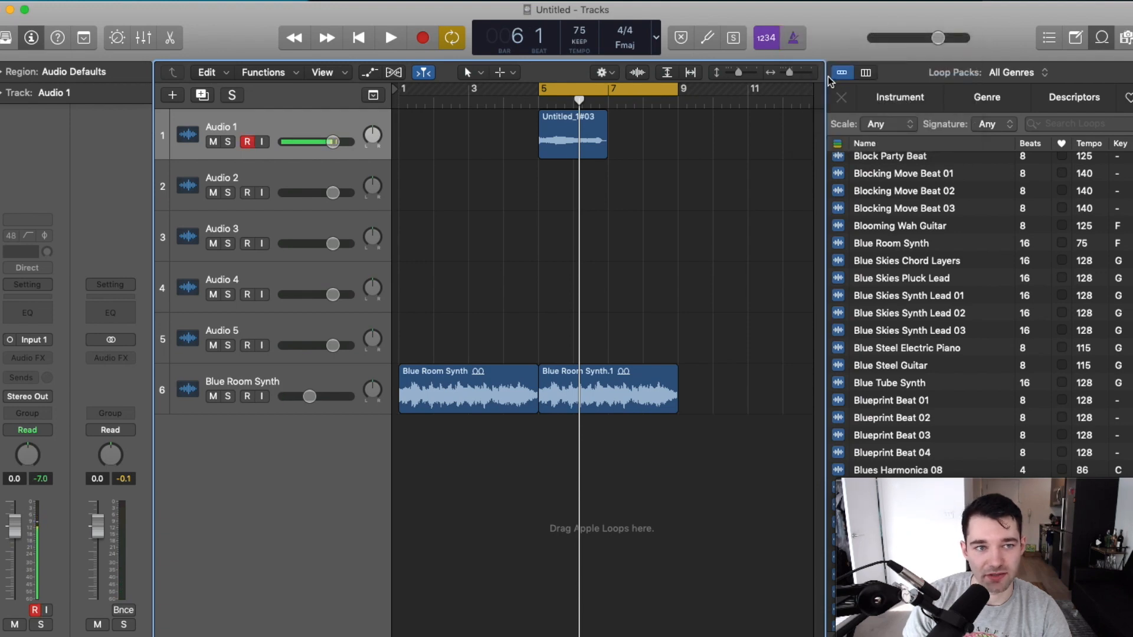
{"action": "right_click", "coordinate": [797, 42]}
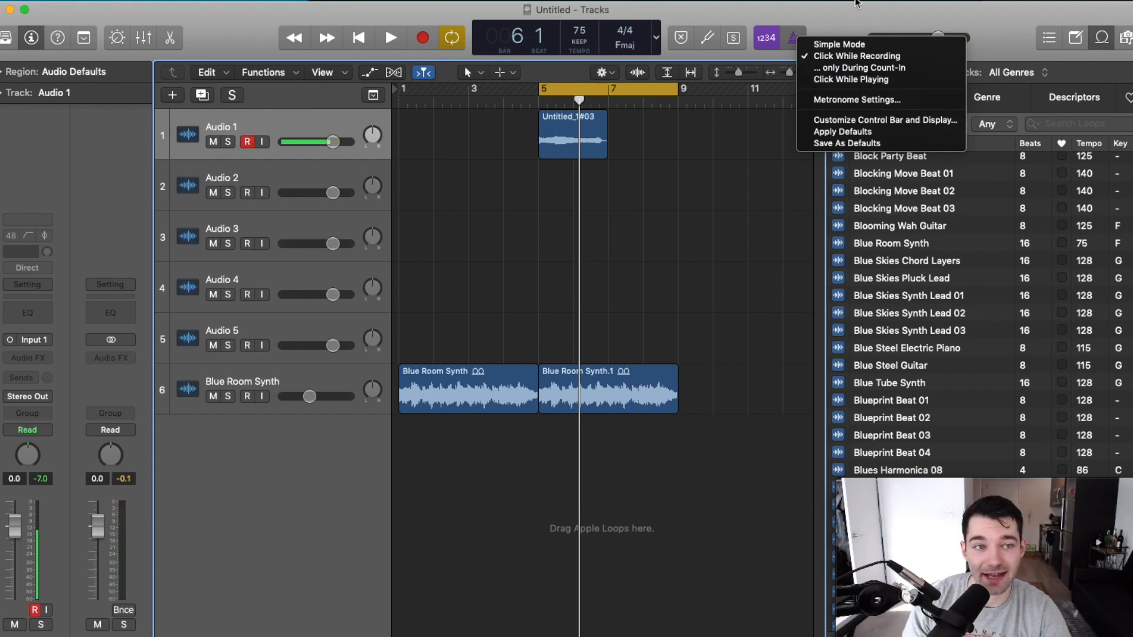
{"action": "left_click", "coordinate": [843, 13]}
Step: Lower the Audio 1 track's volume to -6.4 dB while the cycle range plays, and stop playback
{"action": "key", "text": "space"}
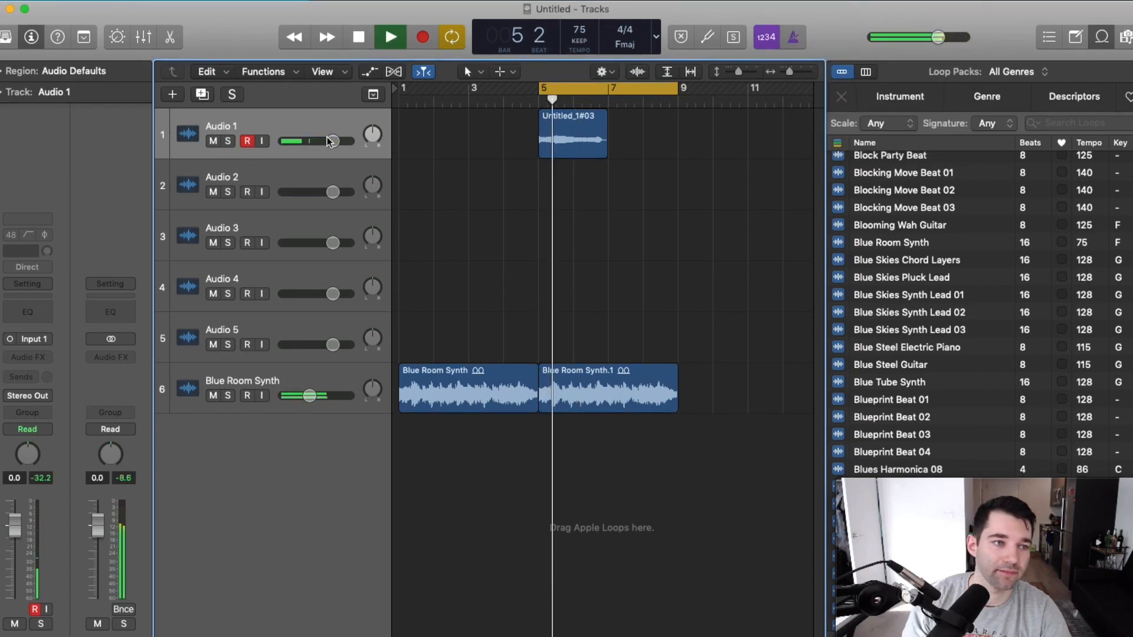
{"action": "left_click_drag", "start_coordinate": [332, 143], "coordinate": [280, 147]}
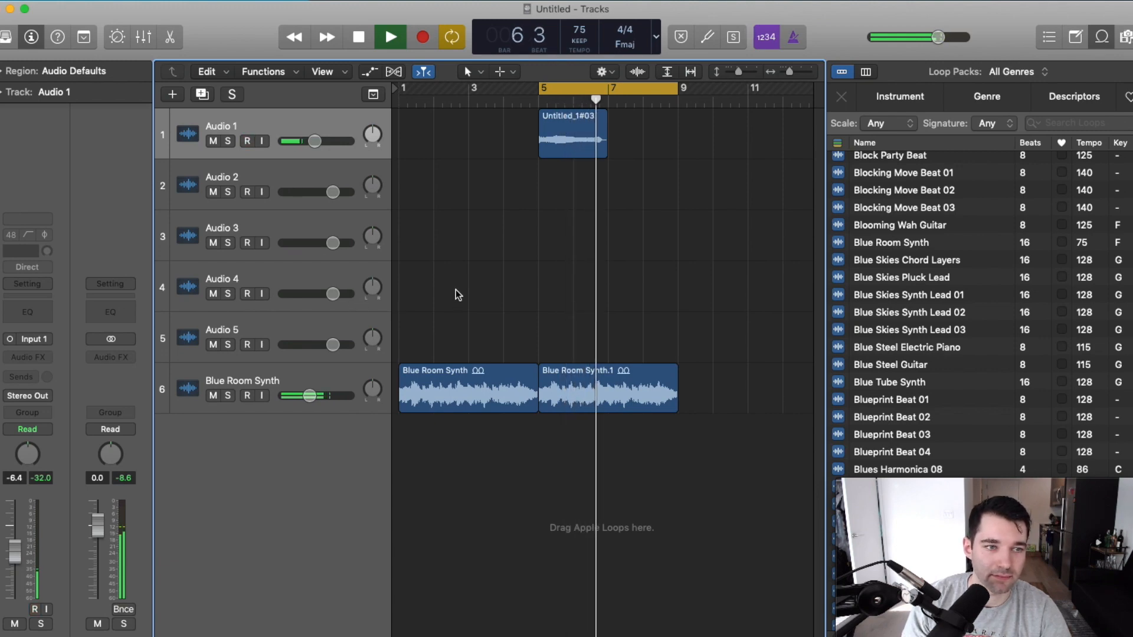
{"action": "key", "text": "space"}
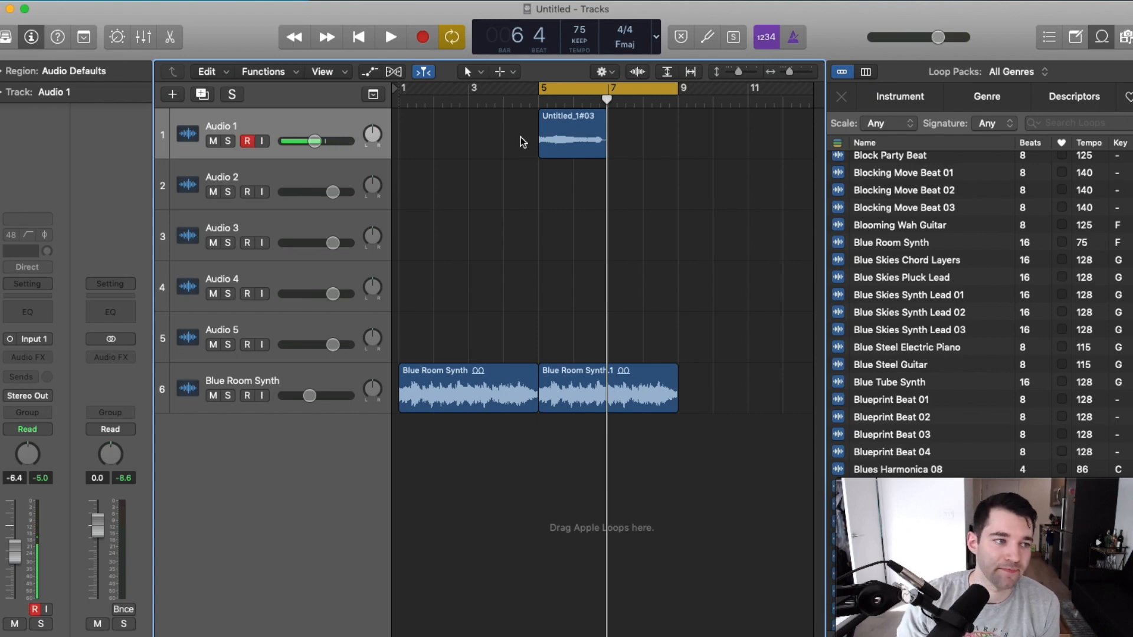
Step: Insert the mono Pitch Correction effect on the Audio 1 track and set its Response to 0.00 ms
{"action": "left_click", "coordinate": [31, 361]}
{"action": "mouse_move", "coordinate": [65, 522]}
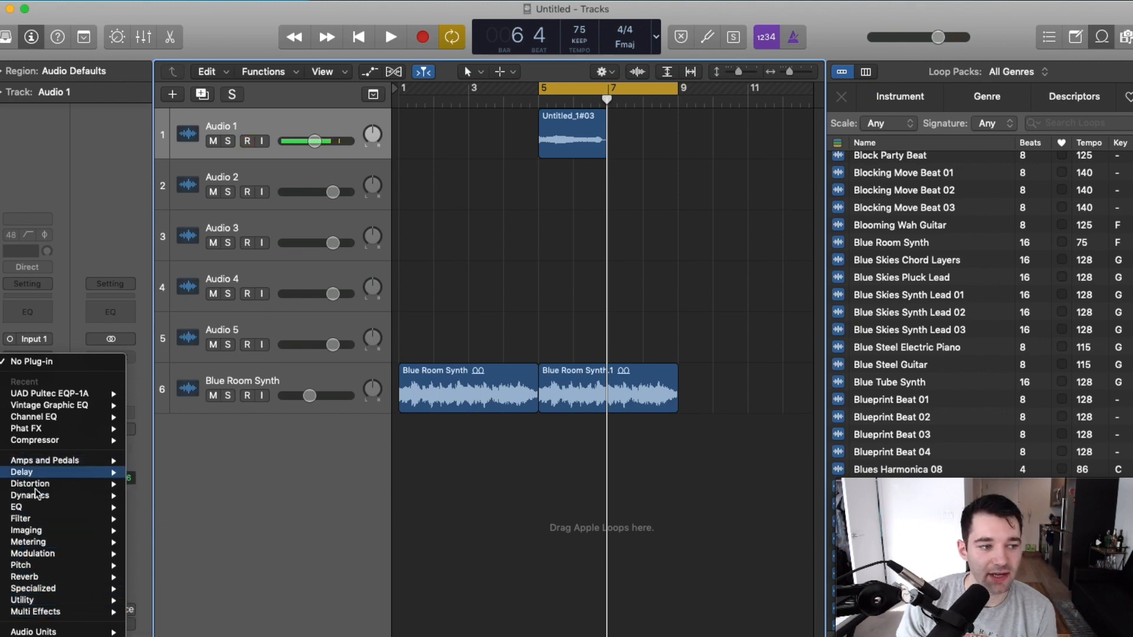
{"action": "mouse_move", "coordinate": [47, 561]}
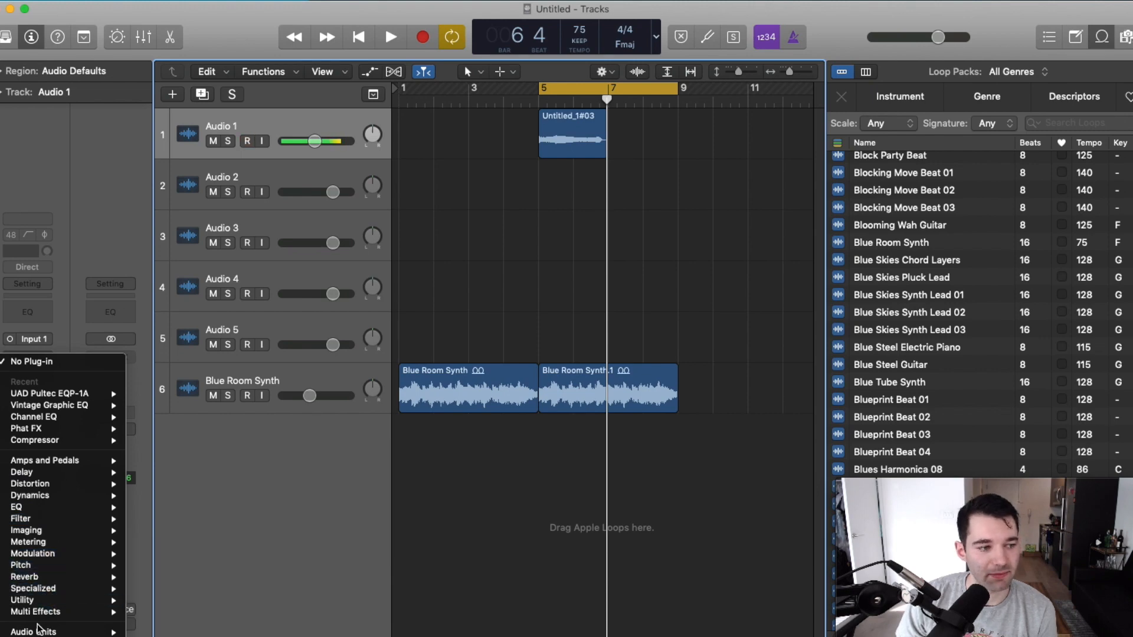
{"action": "mouse_move", "coordinate": [37, 633]}
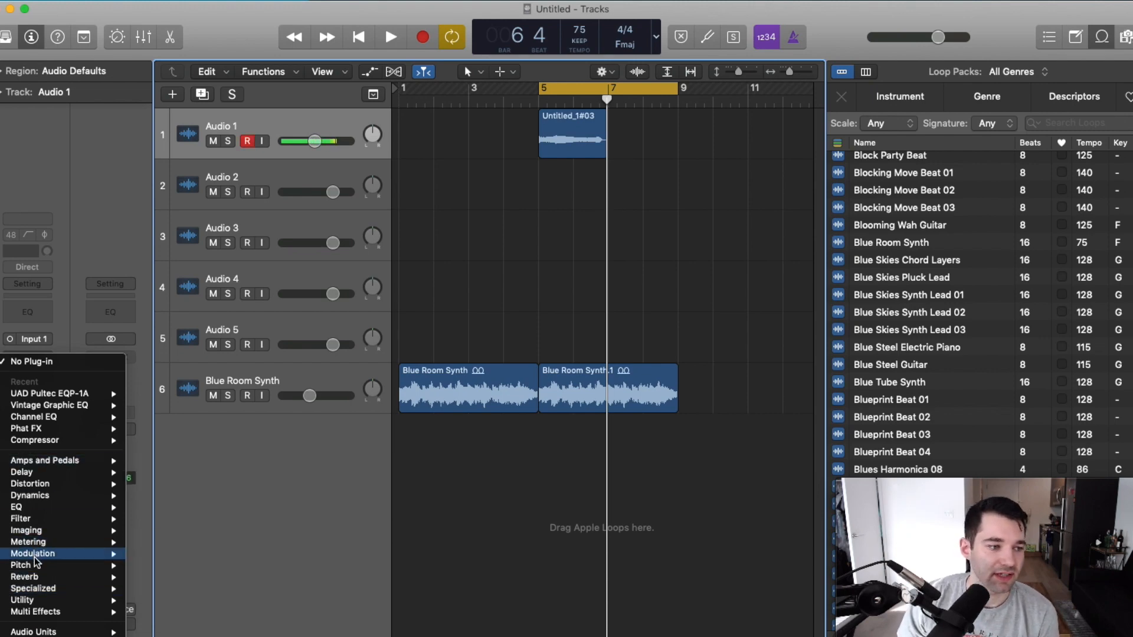
{"action": "mouse_move", "coordinate": [189, 567]}
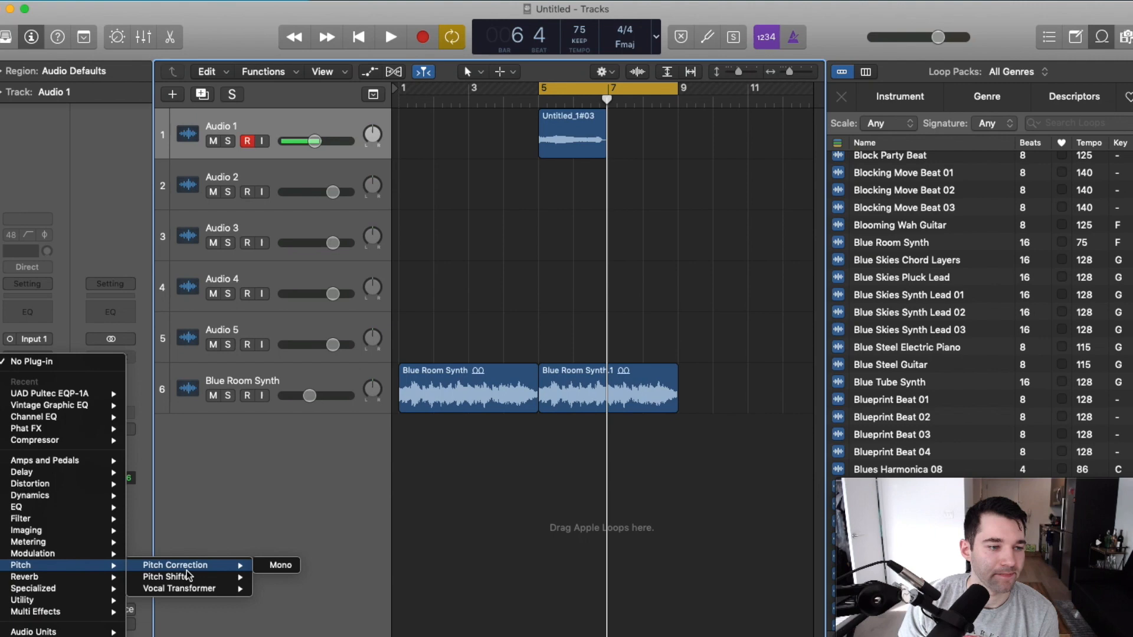
{"action": "left_click", "coordinate": [288, 567]}
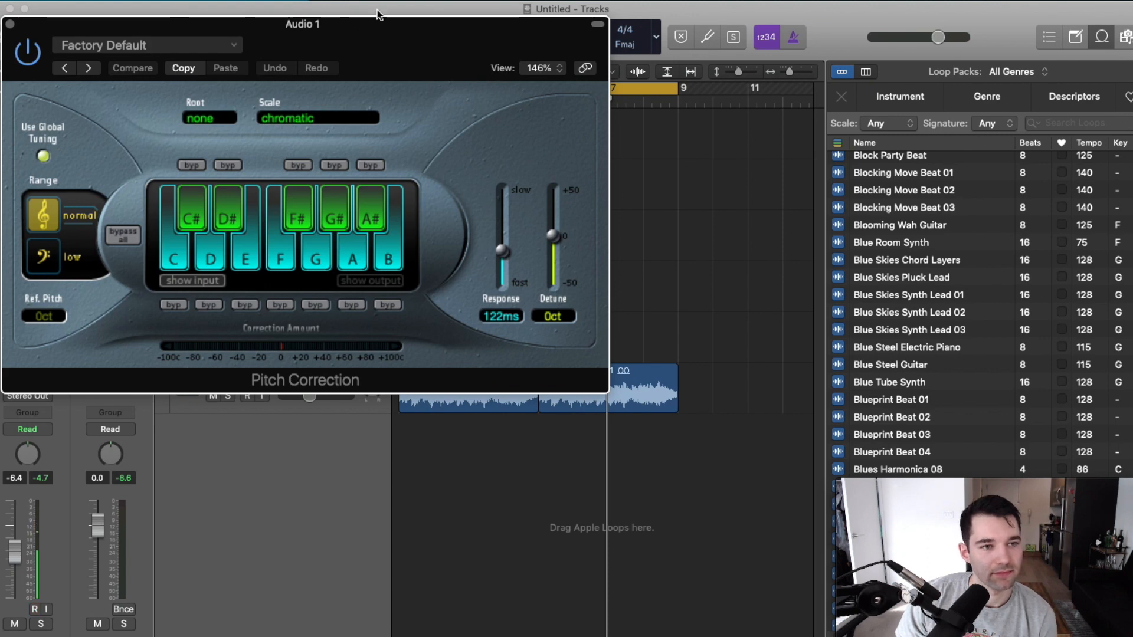
{"action": "left_click_drag", "start_coordinate": [387, 25], "coordinate": [417, 220]}
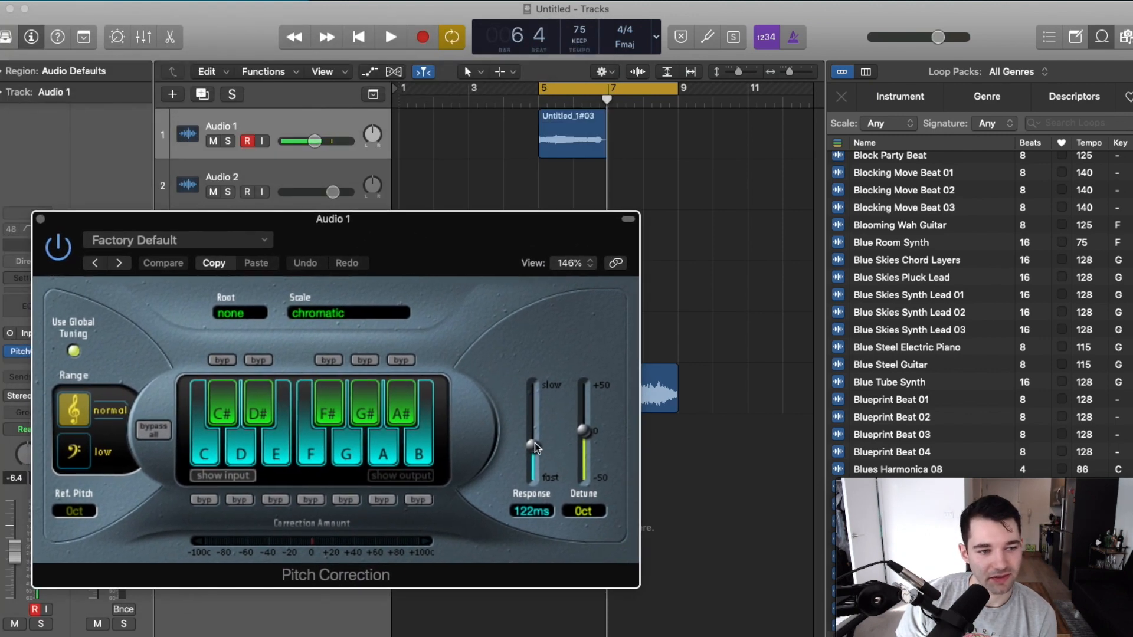
{"action": "left_click_drag", "start_coordinate": [534, 446], "coordinate": [530, 609]}
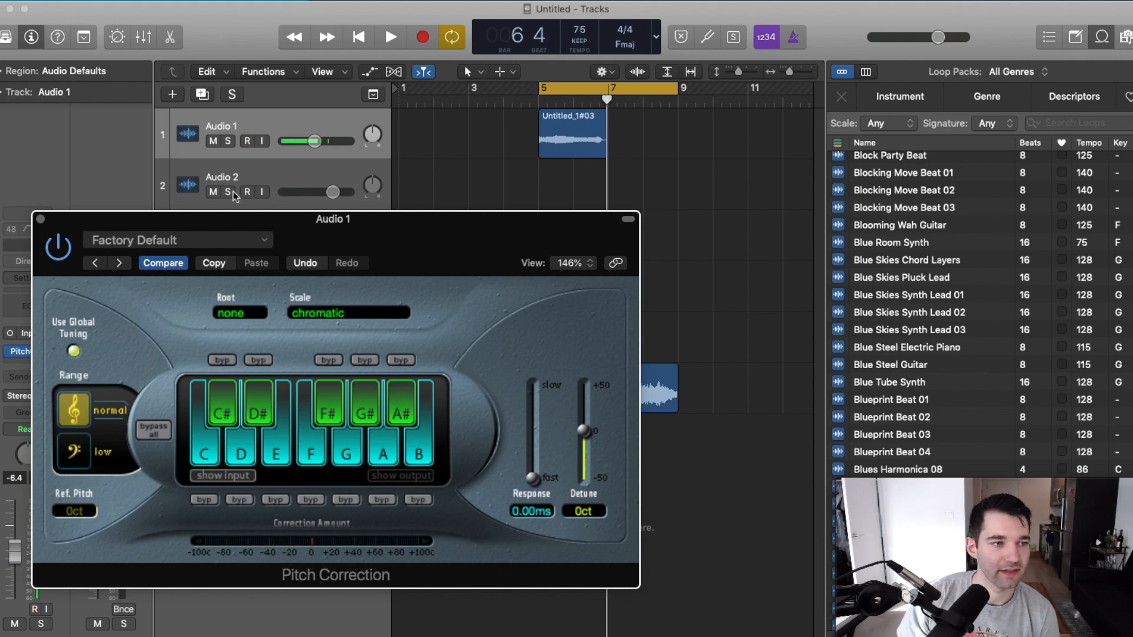
Step: Solo the Audio 1 track, play the cycle range with the pitch correction, stop, and close the effect window
{"action": "left_click", "coordinate": [229, 142]}
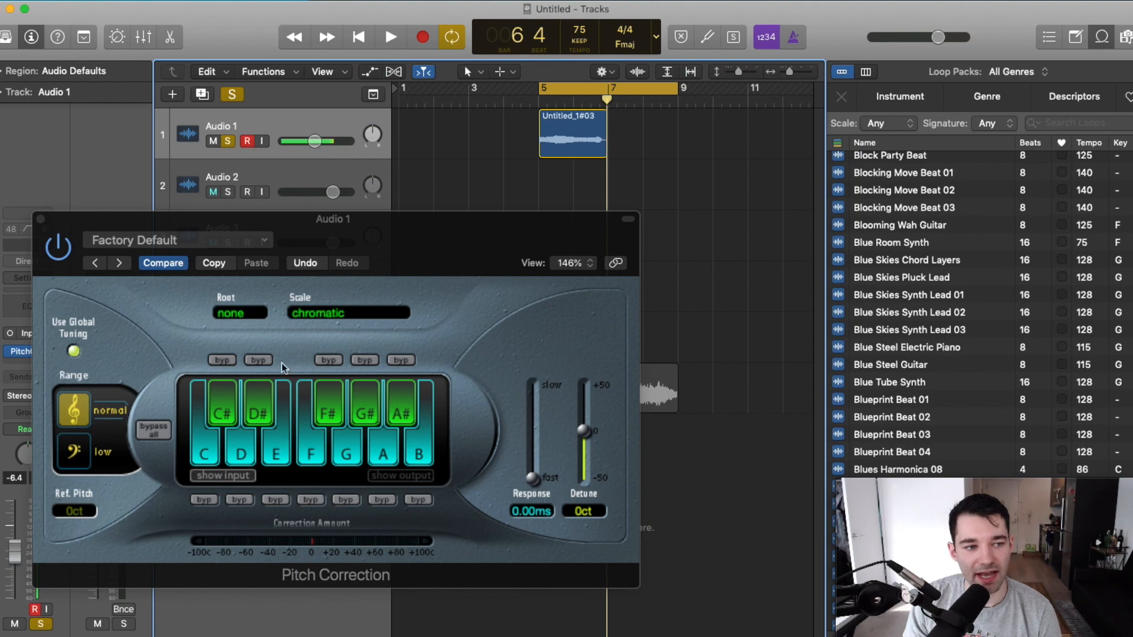
{"action": "left_click", "coordinate": [170, 355]}
{"action": "key", "text": "space"}
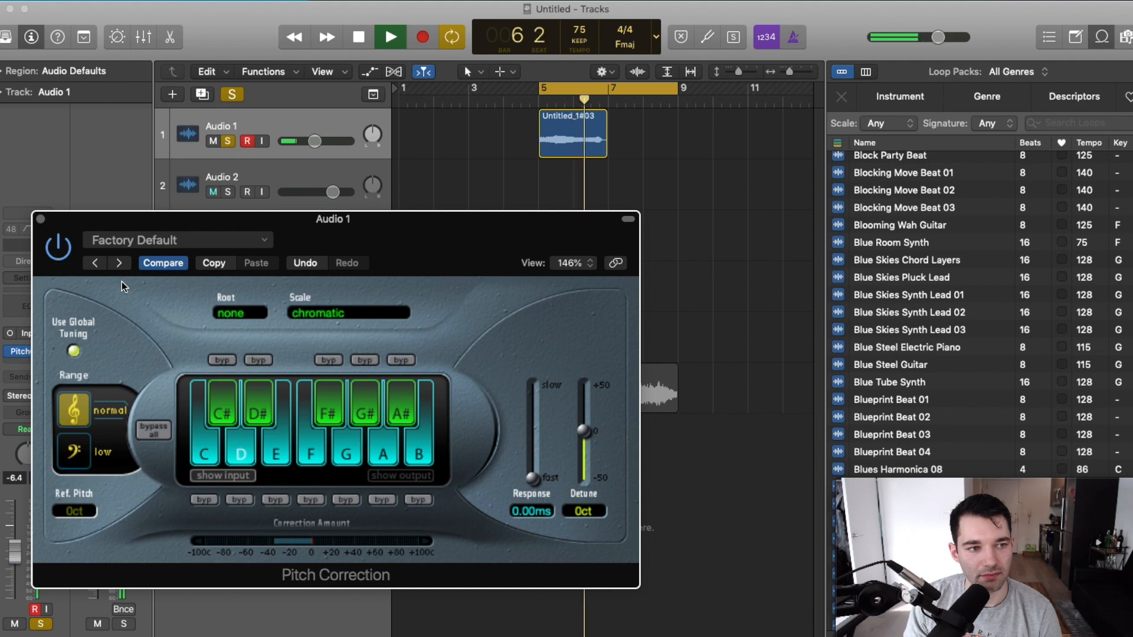
{"action": "key", "text": "space"}
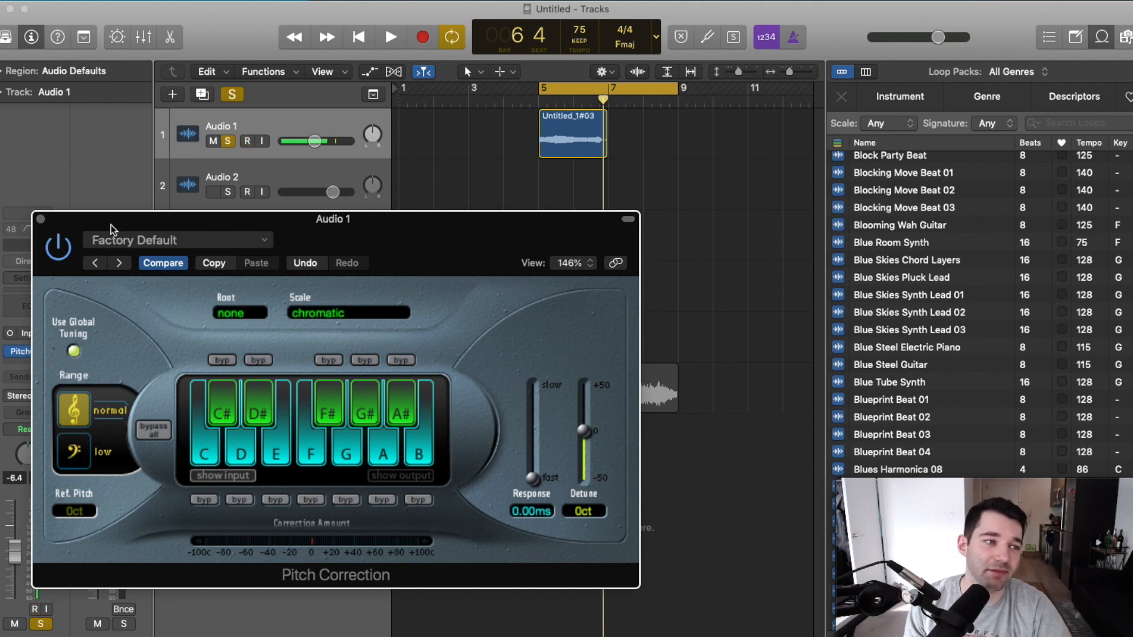
{"action": "left_click", "coordinate": [40, 219]}
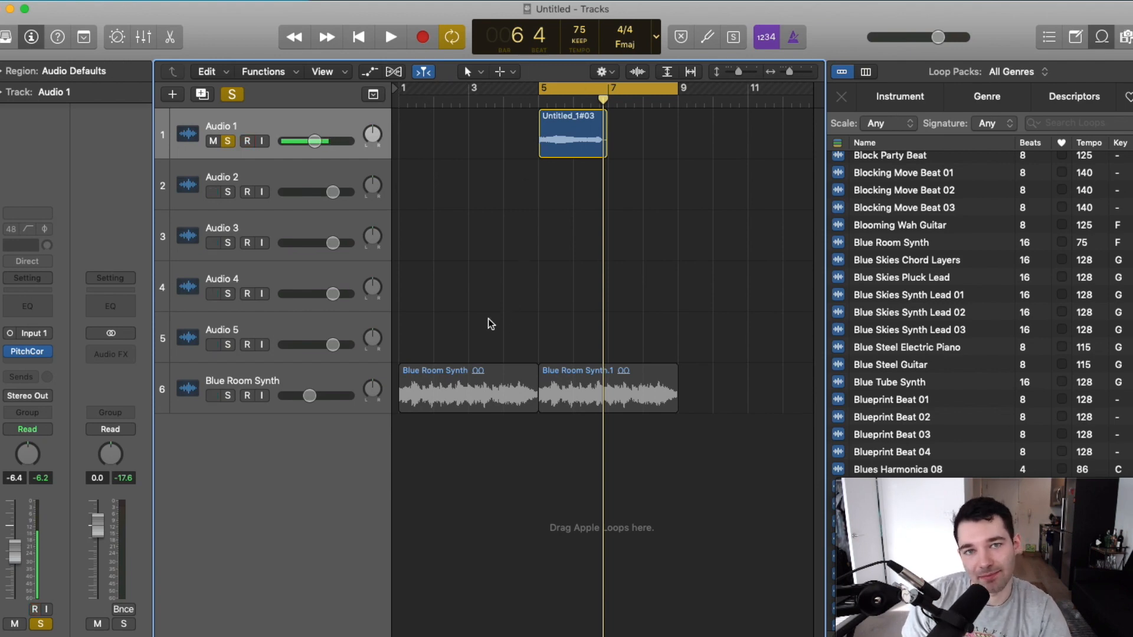
Step: Load the "bb vox 3 (gain)" channel strip setting on the Audio 1 track
{"action": "left_click", "coordinate": [24, 278]}
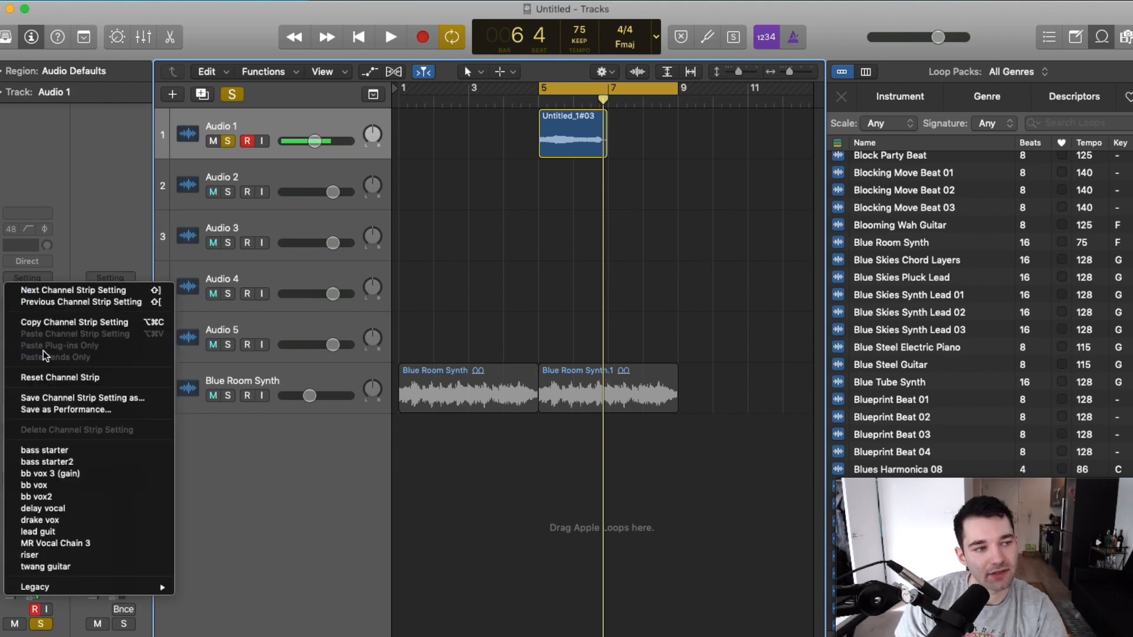
{"action": "left_click", "coordinate": [68, 474]}
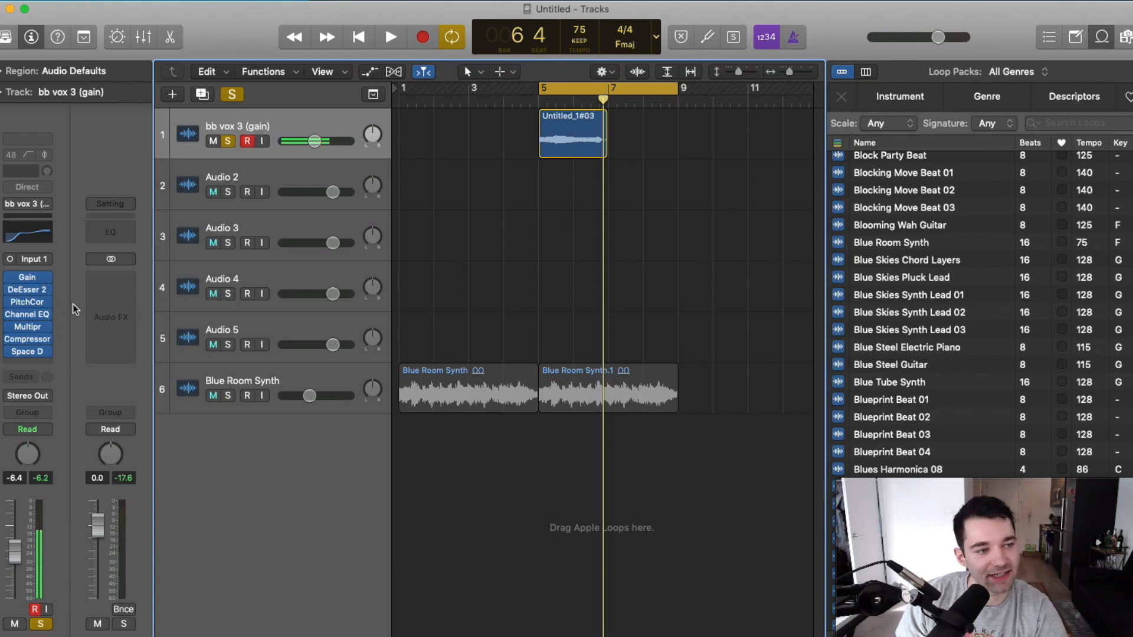
{"action": "mouse_move", "coordinate": [46, 303]}
{"action": "left_mouse_down"}
{"action": "mouse_move", "coordinate": [65, 309]}
{"action": "mouse_move", "coordinate": [42, 321]}
{"action": "mouse_move", "coordinate": [30, 353]}
{"action": "left_mouse_up"}
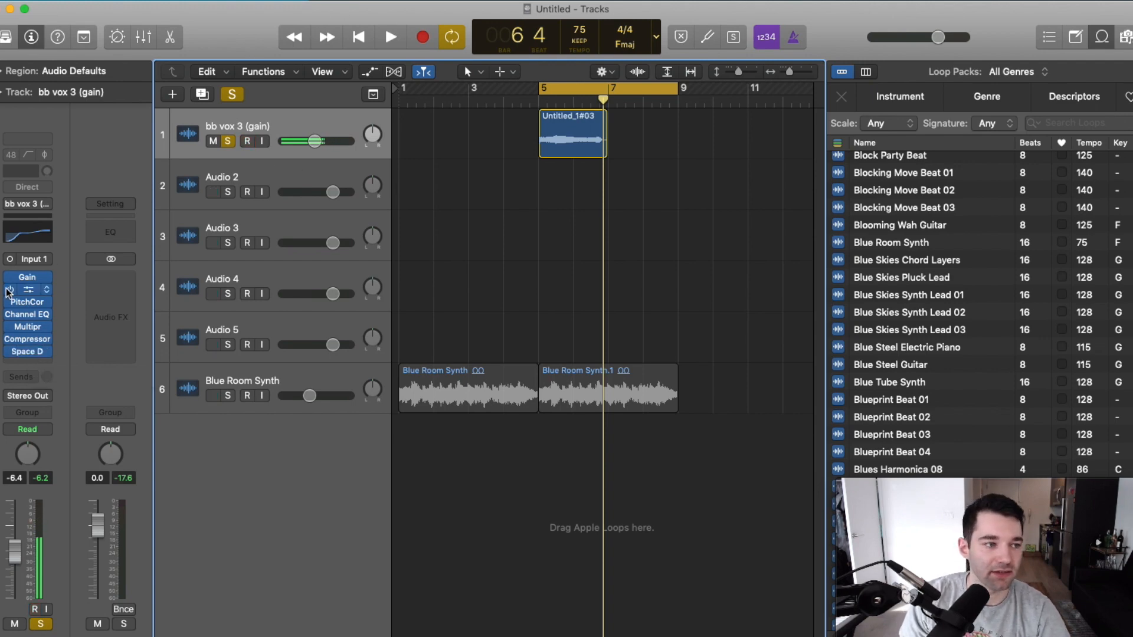
Step: Bypass every effect on the vocal track, play the recording without them and stop, and re-enable all the effects
{"action": "left_click_drag", "start_coordinate": [8, 276], "coordinate": [12, 377]}
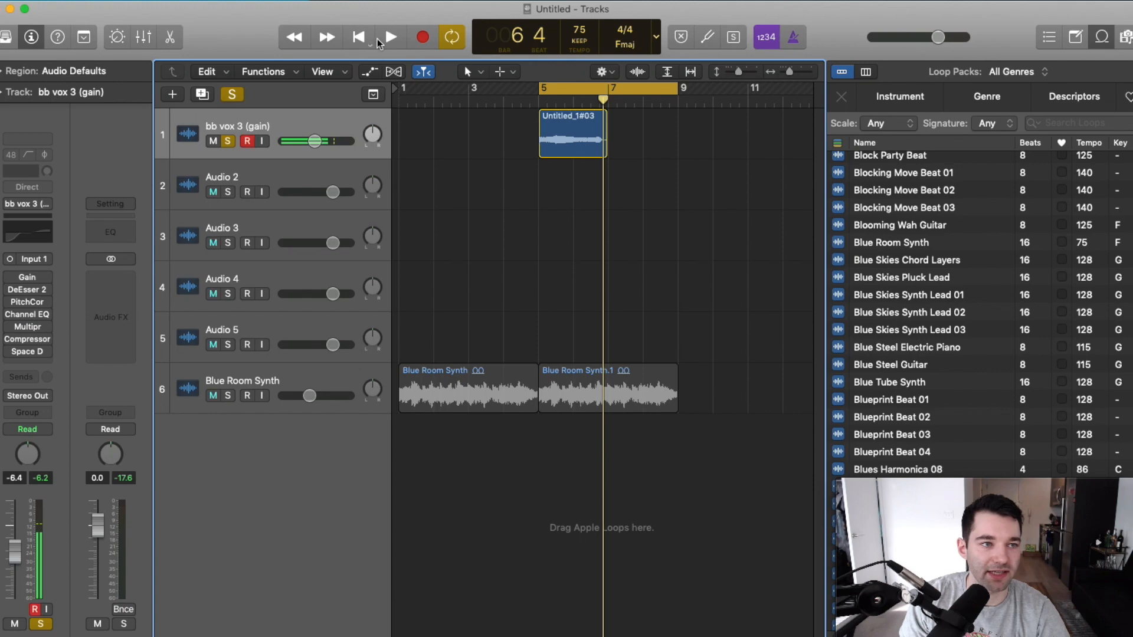
{"action": "left_click", "coordinate": [390, 37]}
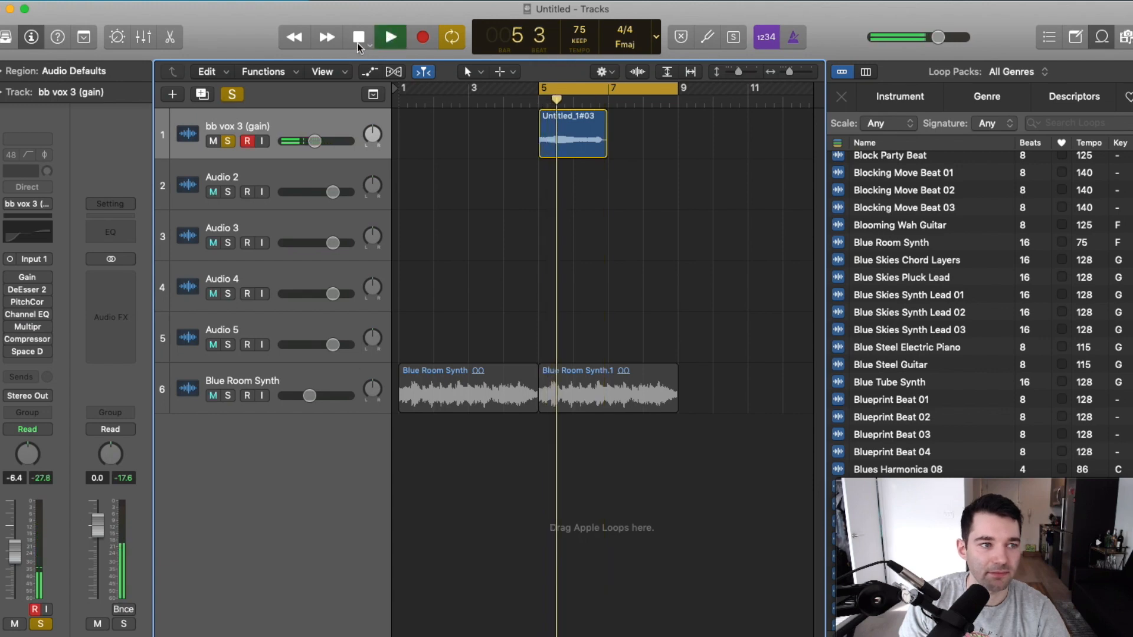
{"action": "key", "text": "space"}
{"action": "left_click_drag", "start_coordinate": [8, 276], "coordinate": [11, 354]}
Step: Play the vocal with its effects active, raise the track's volume to -5.0 dB, and stop playback
{"action": "left_click", "coordinate": [387, 44]}
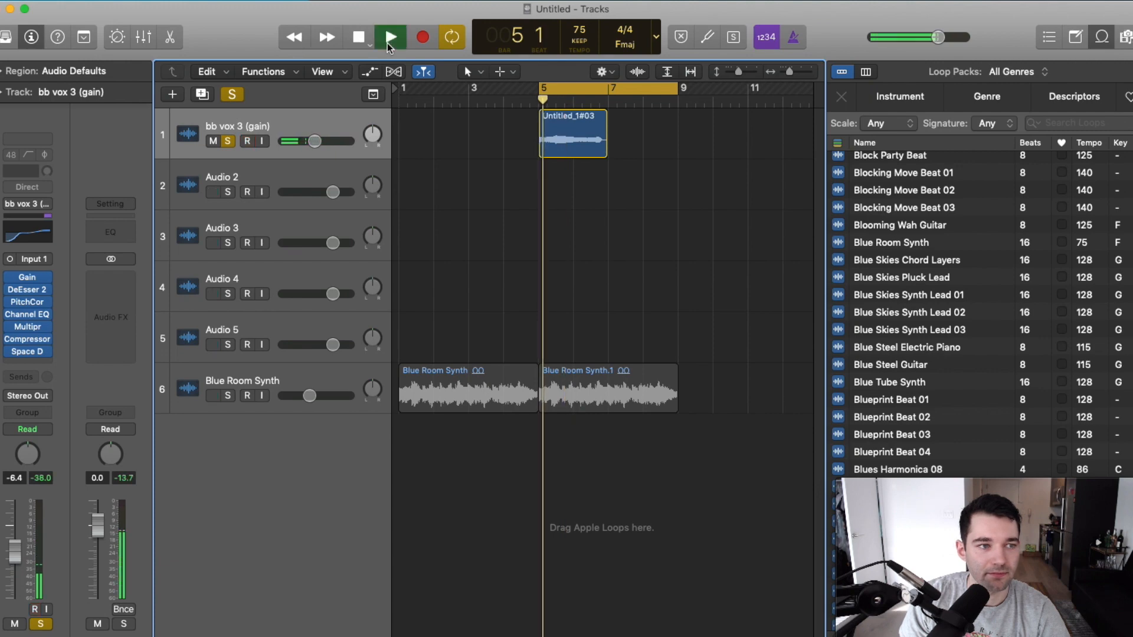
{"action": "left_click_drag", "start_coordinate": [322, 143], "coordinate": [327, 146]}
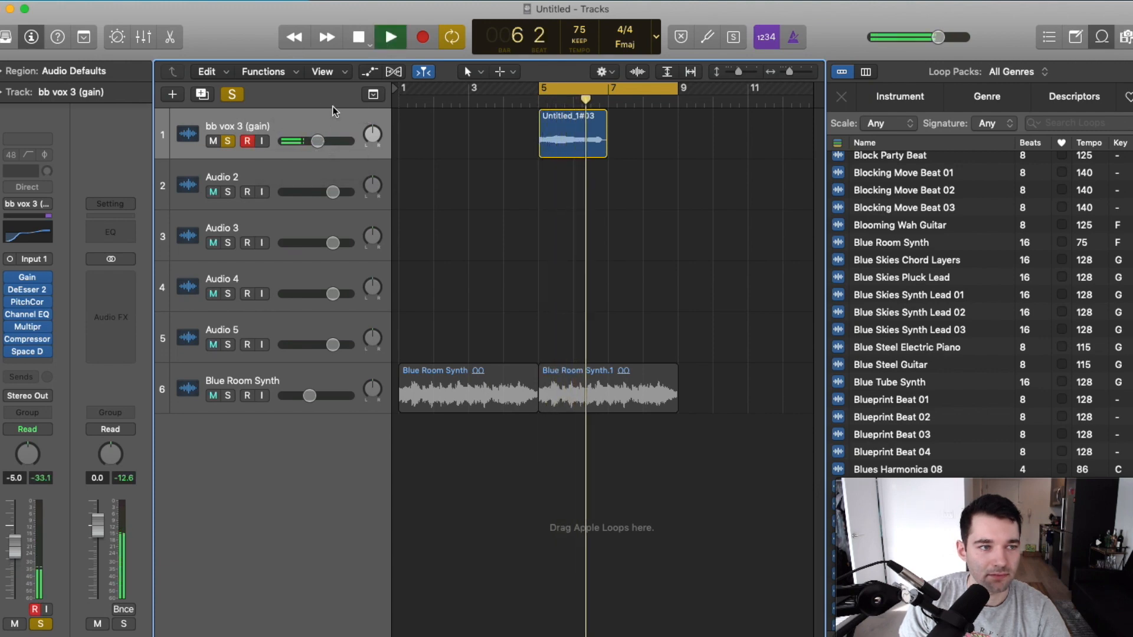
{"action": "left_click", "coordinate": [354, 40]}
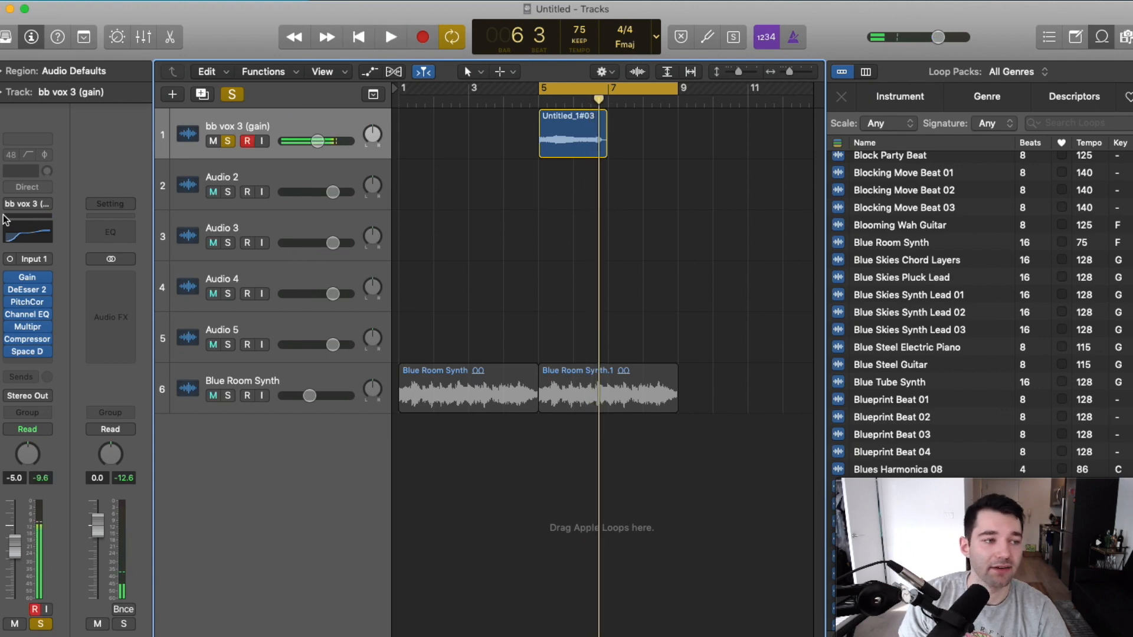
{"action": "mouse_move", "coordinate": [11, 328]}
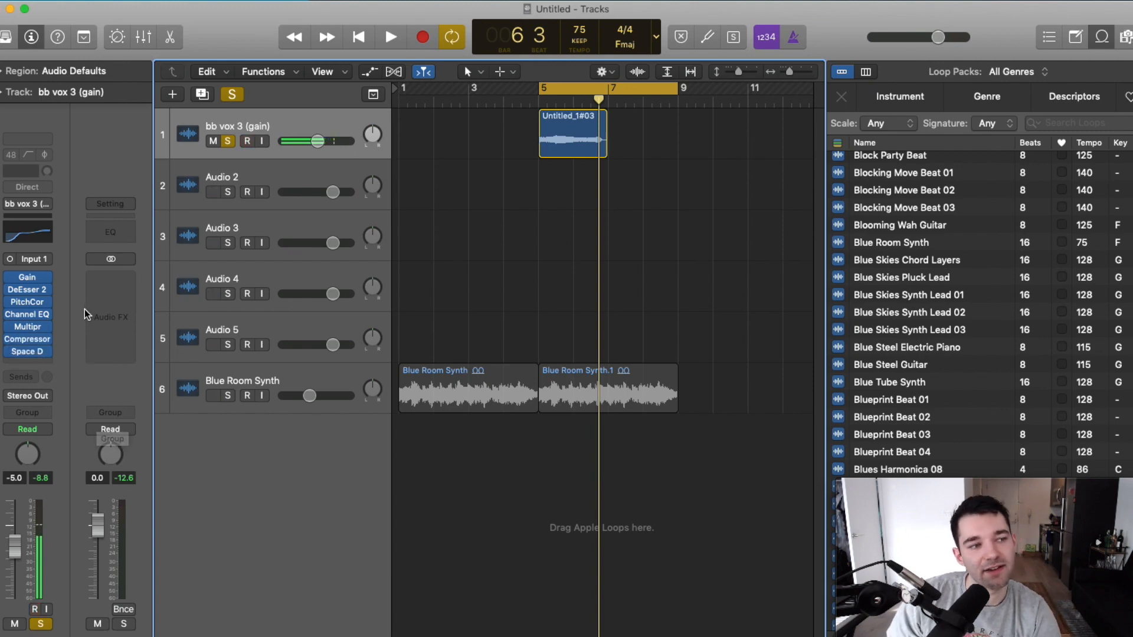
{"action": "mouse_move", "coordinate": [45, 310]}
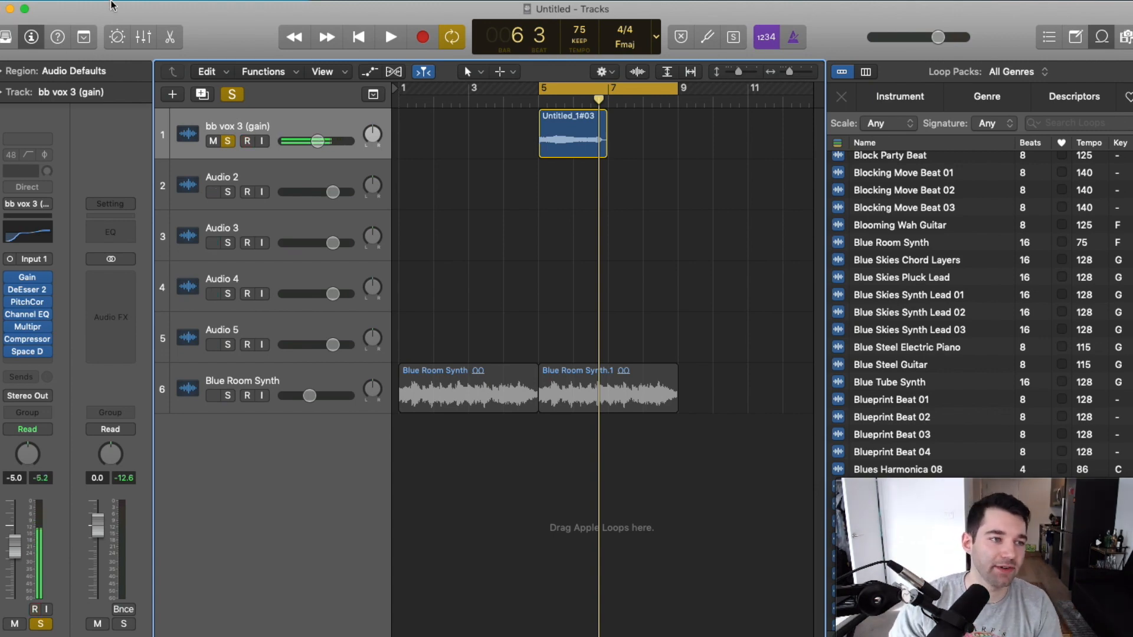
Step: Unsolo the vocal track, and lower its volume to -11.4 dB while playing the cycle range with the synth loop
{"action": "left_click", "coordinate": [228, 142]}
{"action": "left_click_drag", "start_coordinate": [324, 143], "coordinate": [316, 143]}
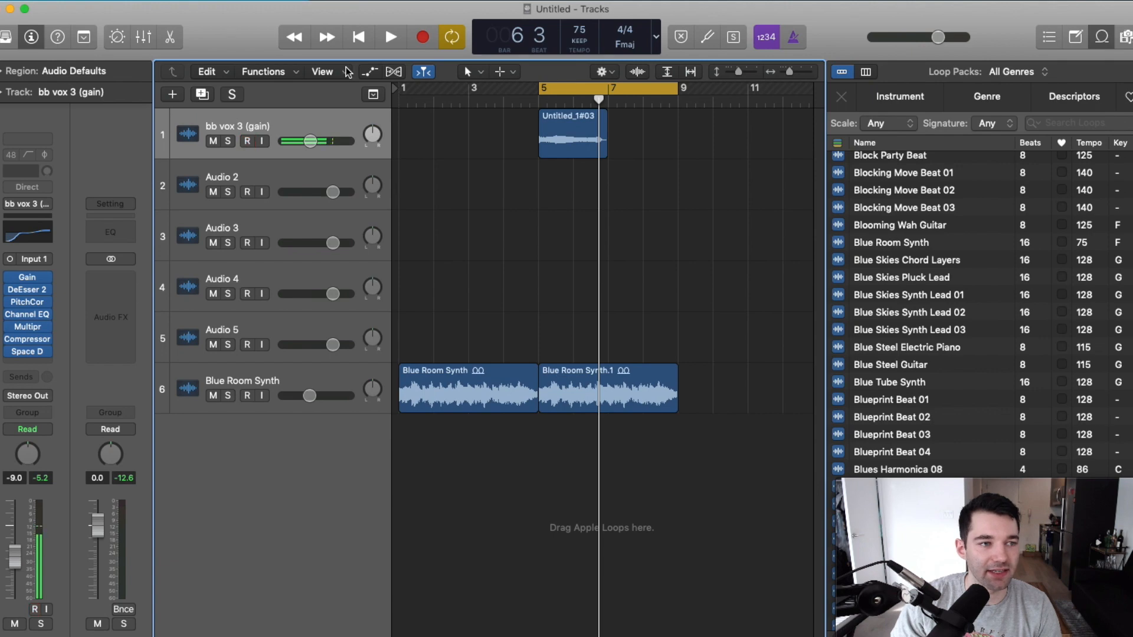
{"action": "left_click", "coordinate": [384, 30]}
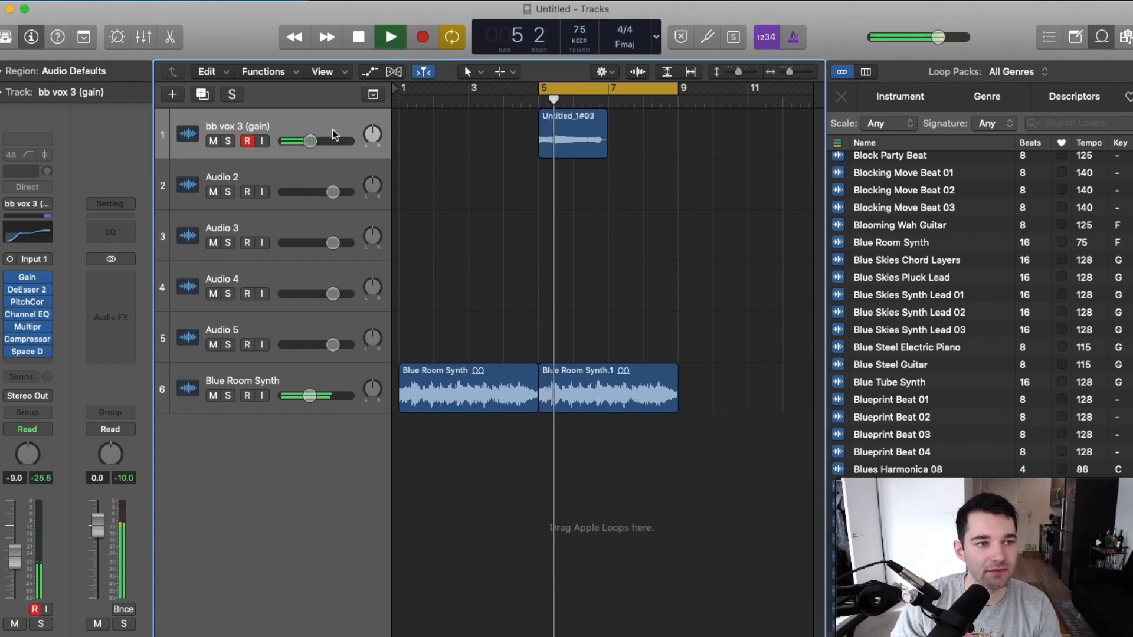
{"action": "left_click_drag", "start_coordinate": [310, 141], "coordinate": [307, 141]}
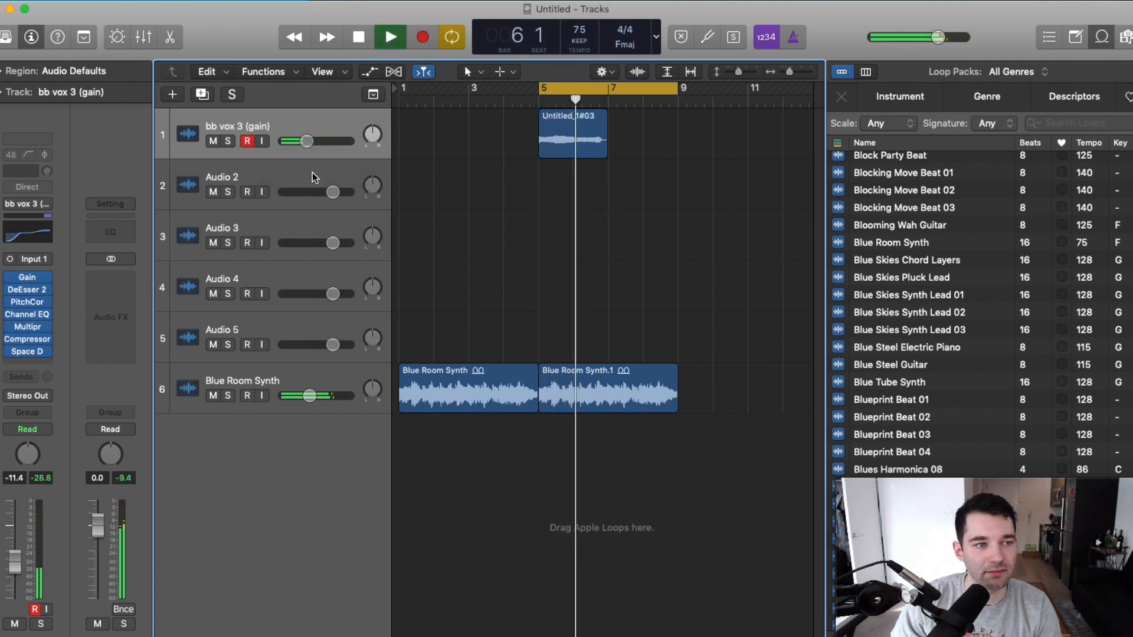
{"action": "left_click", "coordinate": [353, 44]}
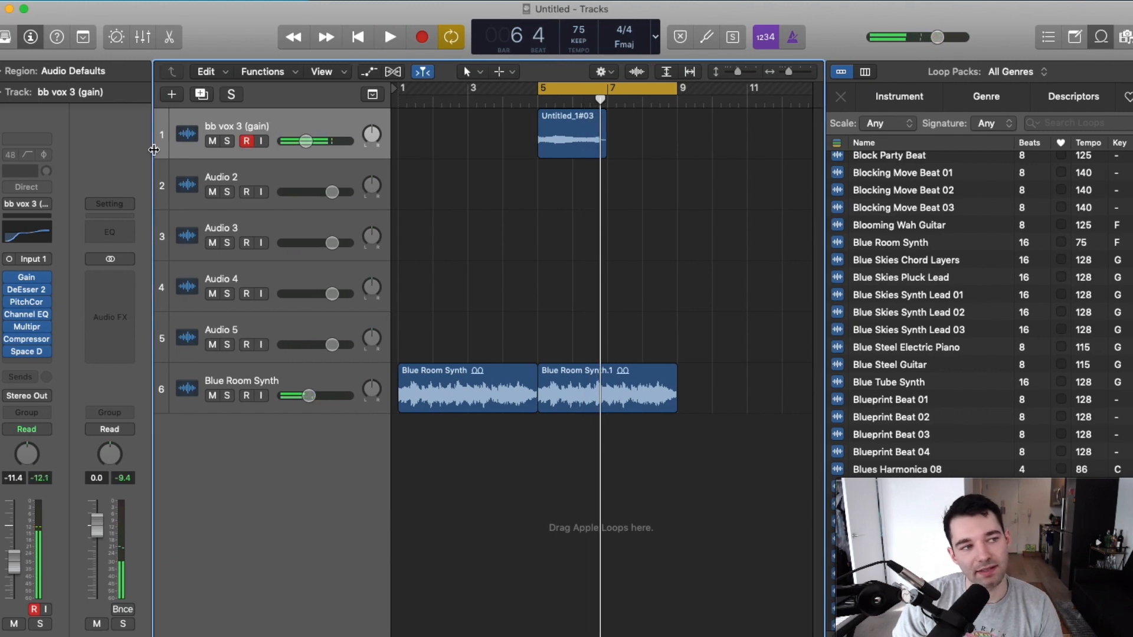
Step: Create a Drummer track with the Songwriter genre
{"action": "left_click", "coordinate": [177, 94]}
{"action": "left_click", "coordinate": [664, 50]}
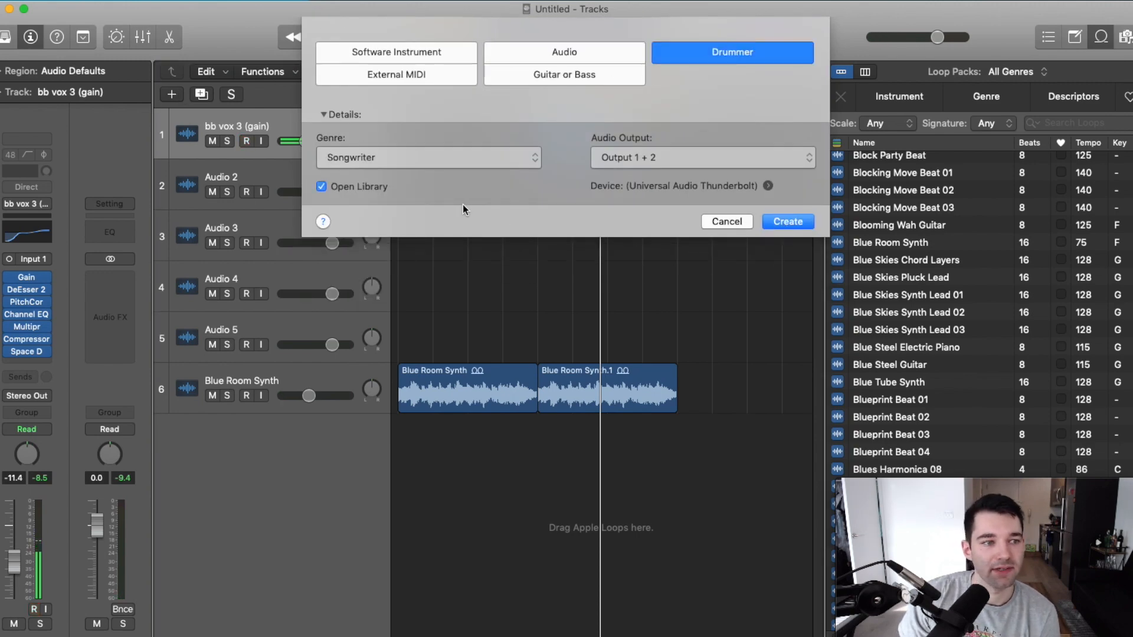
{"action": "left_click", "coordinate": [437, 164]}
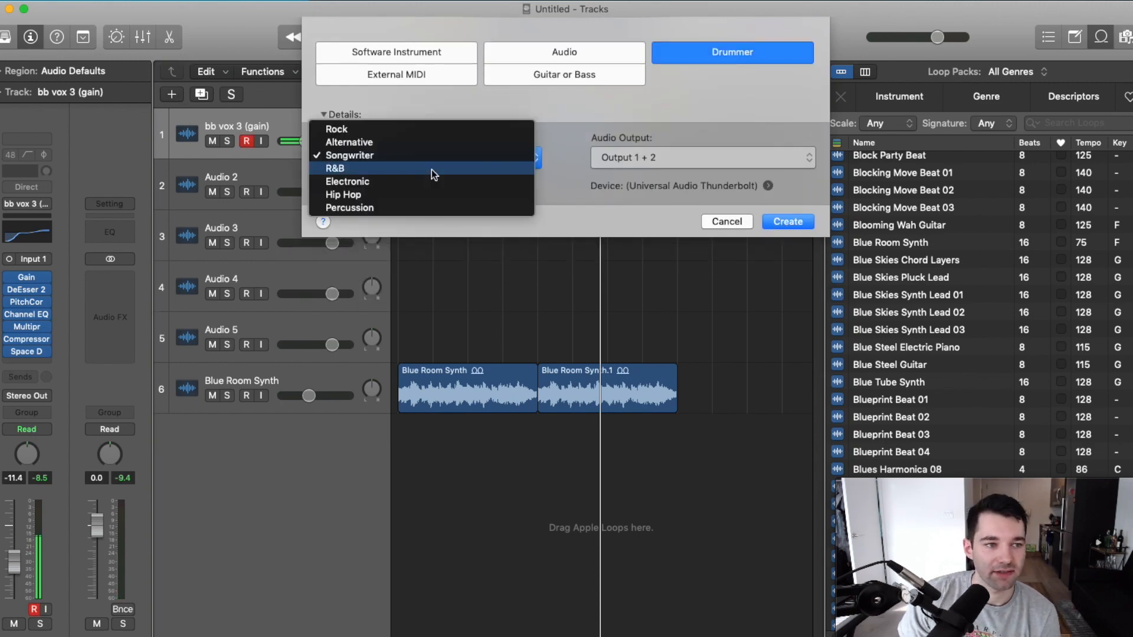
{"action": "left_click", "coordinate": [364, 154]}
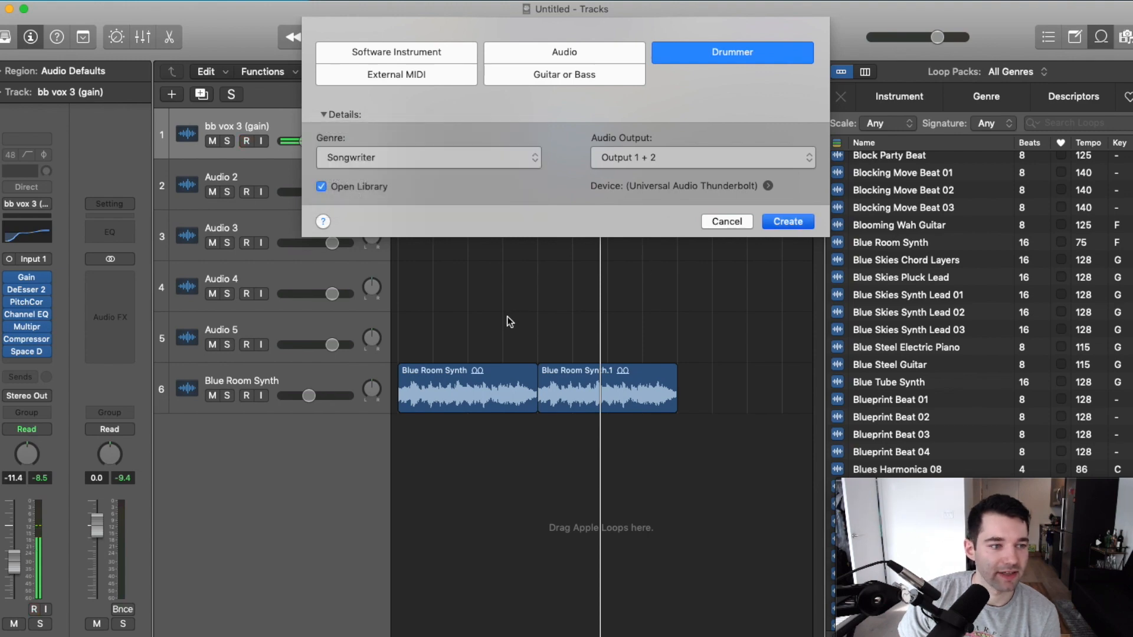
{"action": "key", "text": "Return"}
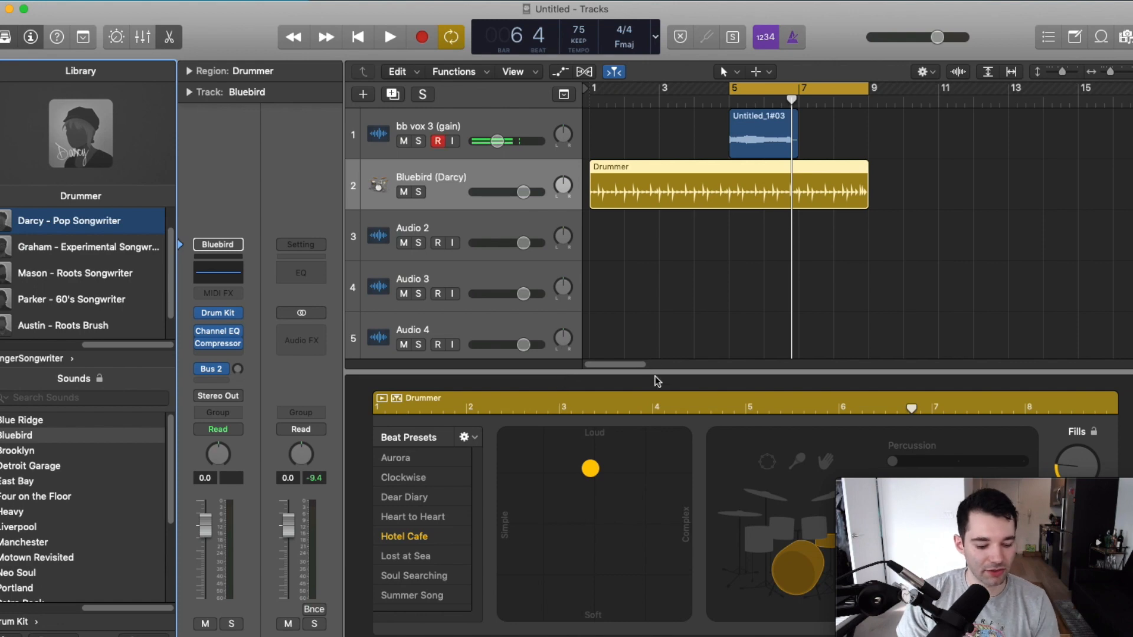
Step: Hide the Drummer editor and move the Bluebird (Darcy) track above the vocal track
{"action": "key", "text": "e"}
{"action": "left_click_drag", "start_coordinate": [483, 176], "coordinate": [495, 115]}
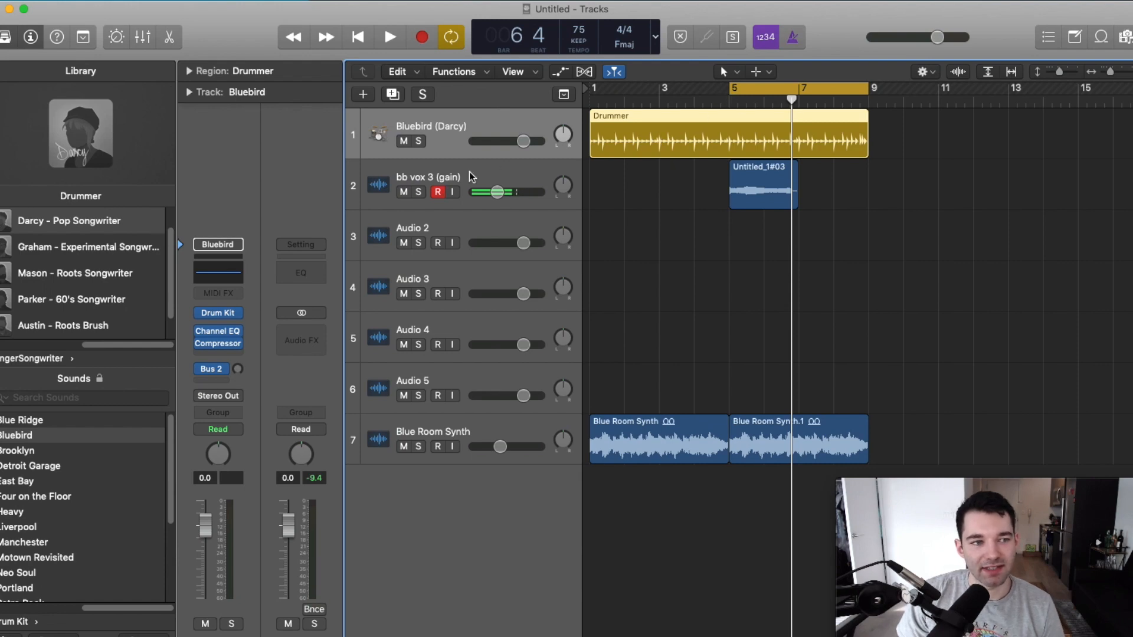
Step: Solo the Bluebird (Darcy) drum track, lower its volume to -3.6 dB while the cycle range plays, and stop playback
{"action": "left_click", "coordinate": [418, 141]}
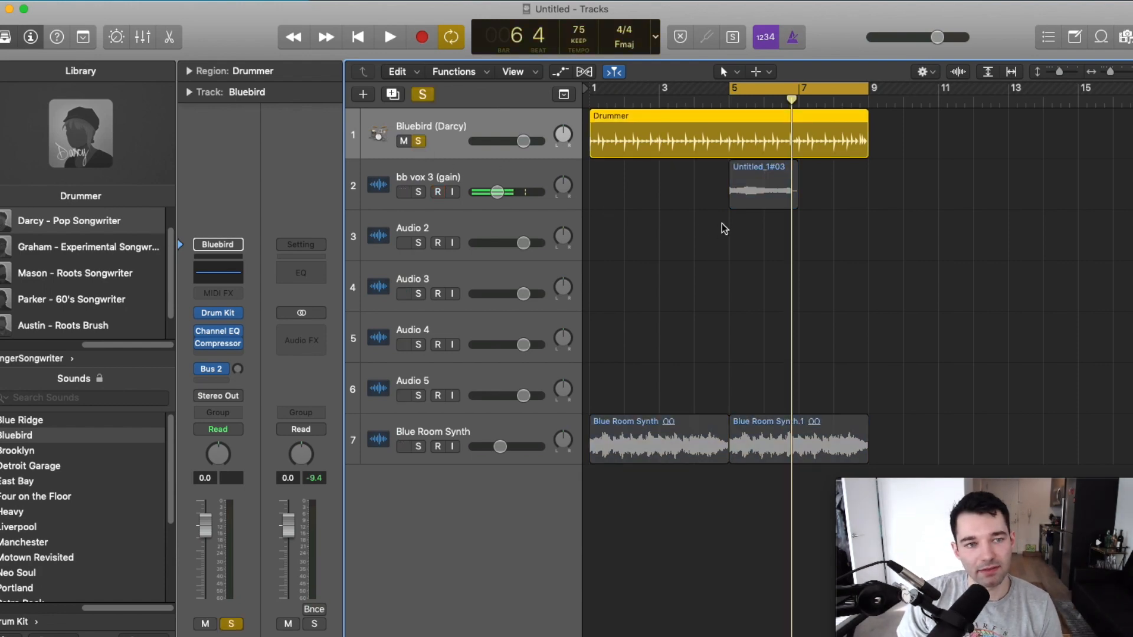
{"action": "key", "text": "space"}
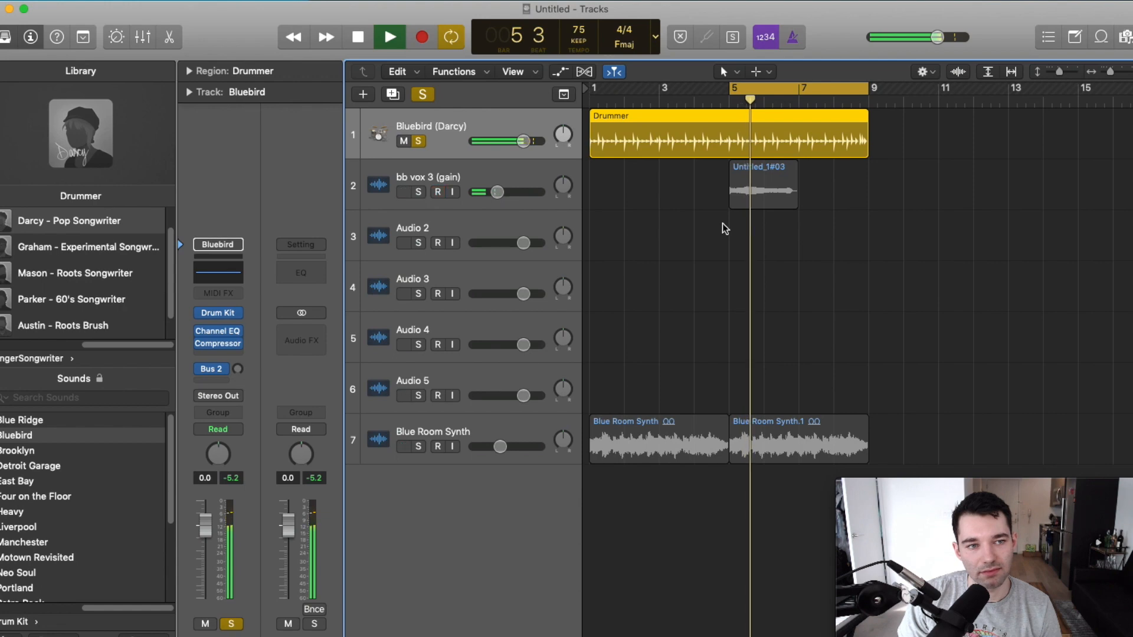
{"action": "left_click_drag", "start_coordinate": [525, 142], "coordinate": [512, 142]}
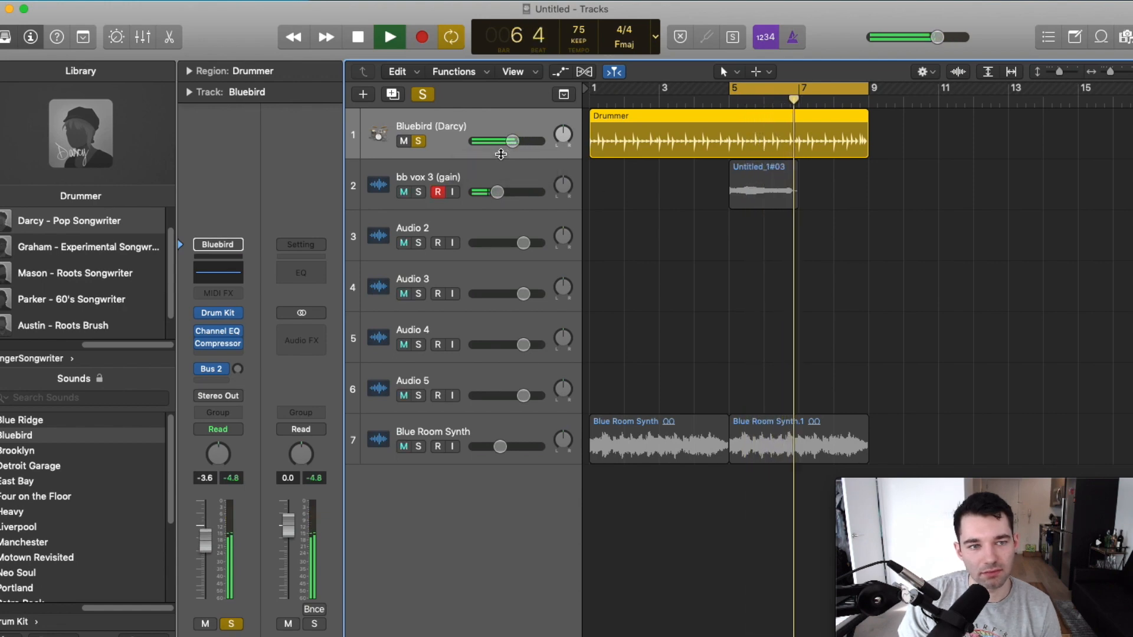
{"action": "key", "text": "space"}
Step: Unsolo the drum track and play the cycle range with all the tracks together before stopping
{"action": "key", "text": "s"}
{"action": "key", "text": "space"}
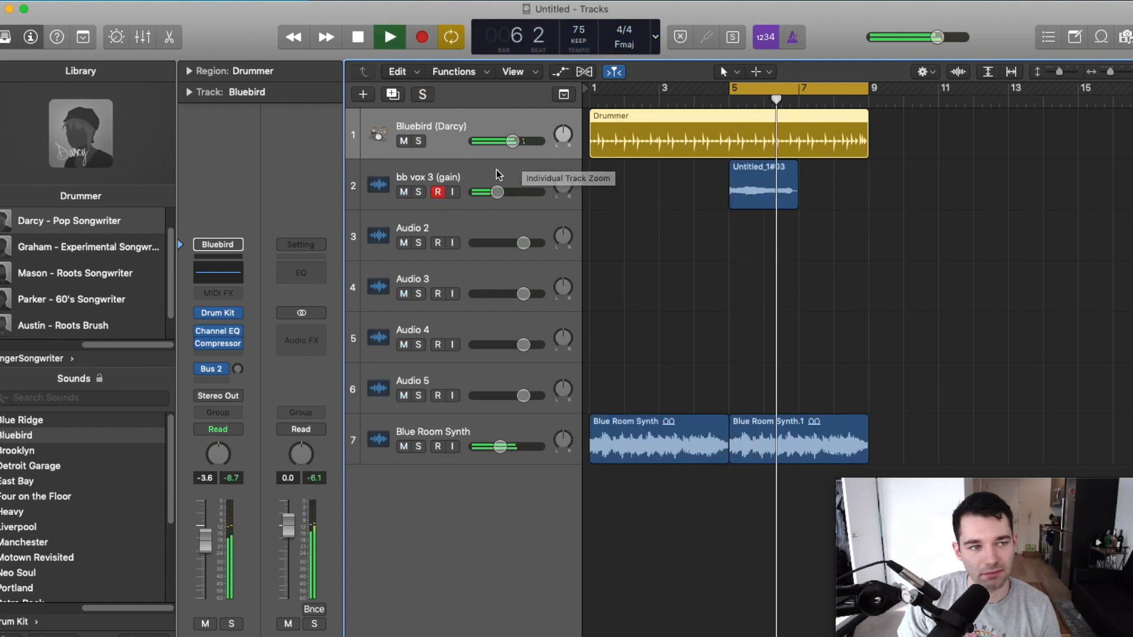
{"action": "key", "text": "space"}
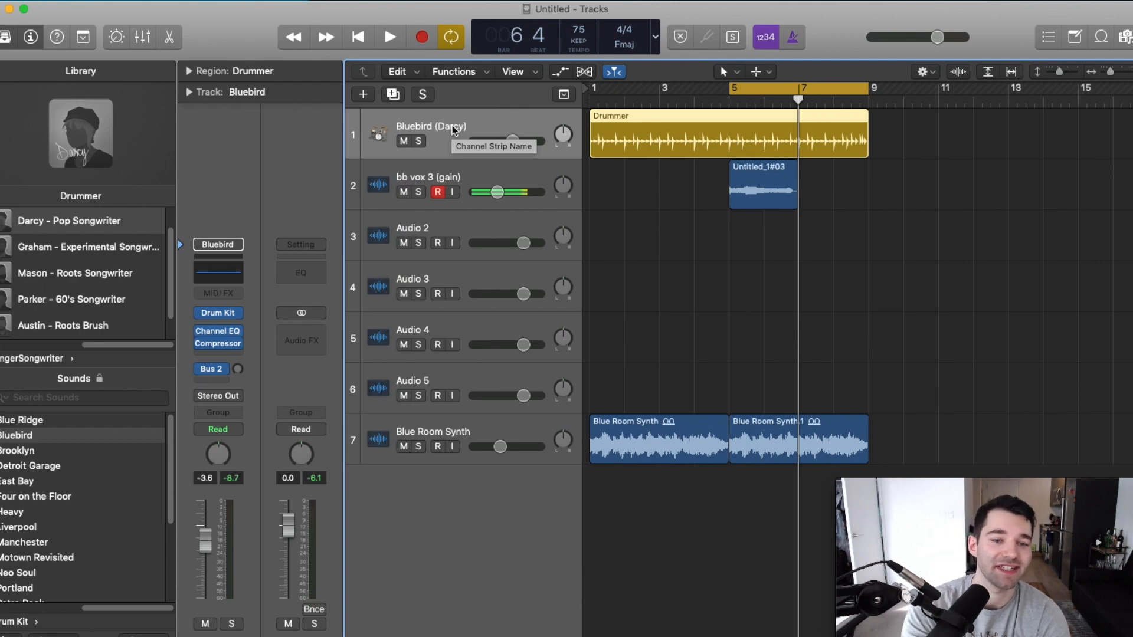
Step: Create a software instrument track with the stereo EXS24 (Sampler) as its instrument
{"action": "left_click", "coordinate": [363, 95]}
{"action": "left_click", "coordinate": [444, 59]}
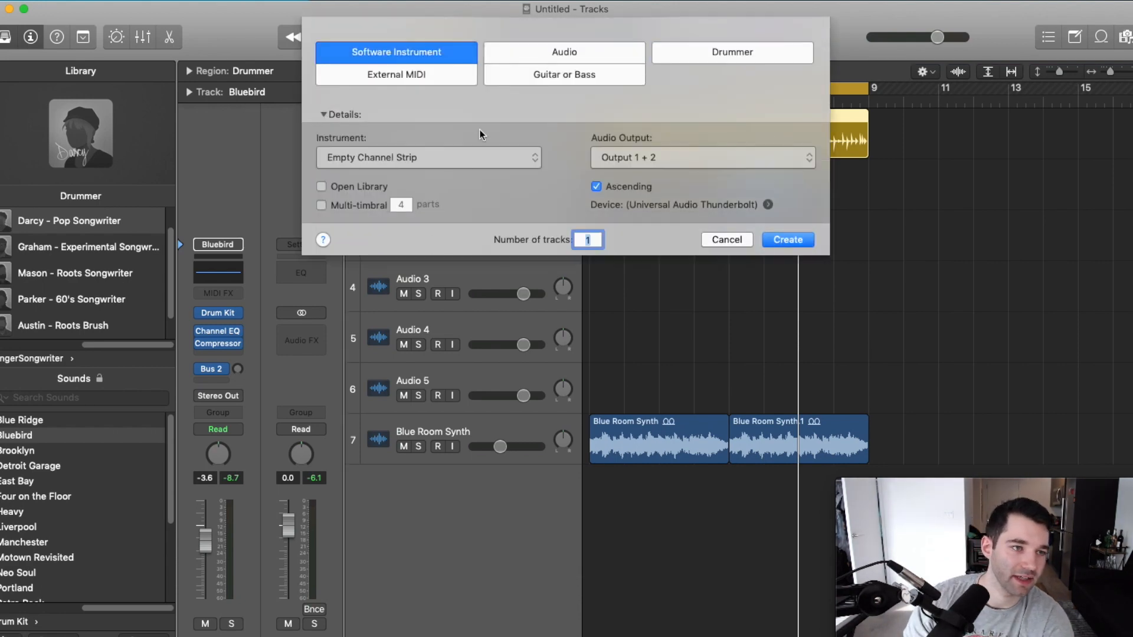
{"action": "left_click", "coordinate": [428, 163]}
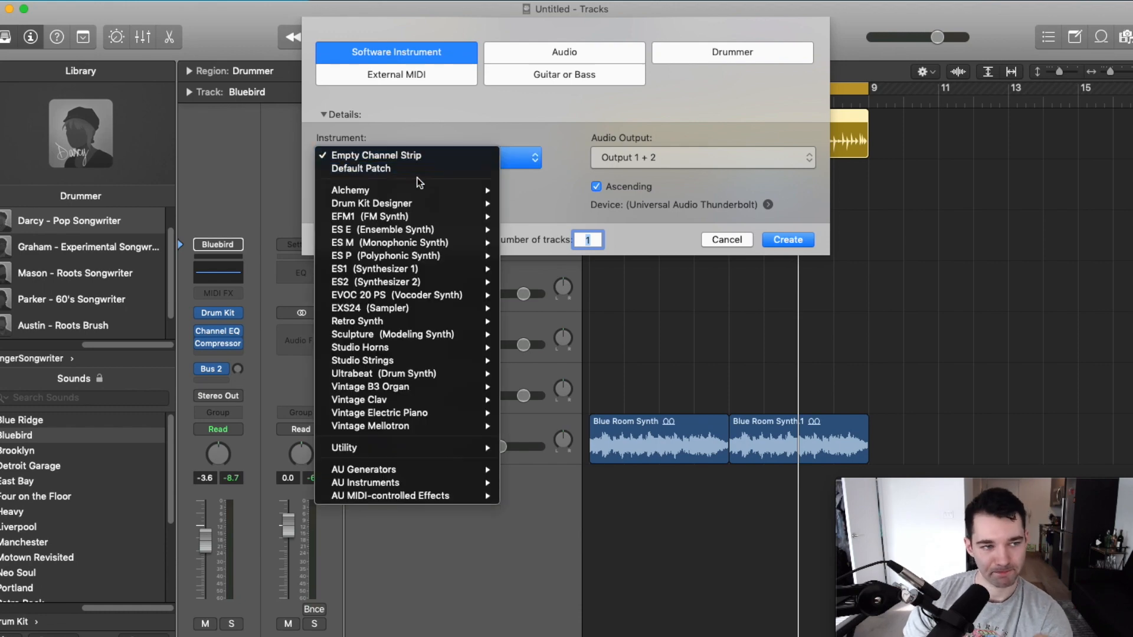
{"action": "mouse_move", "coordinate": [394, 311]}
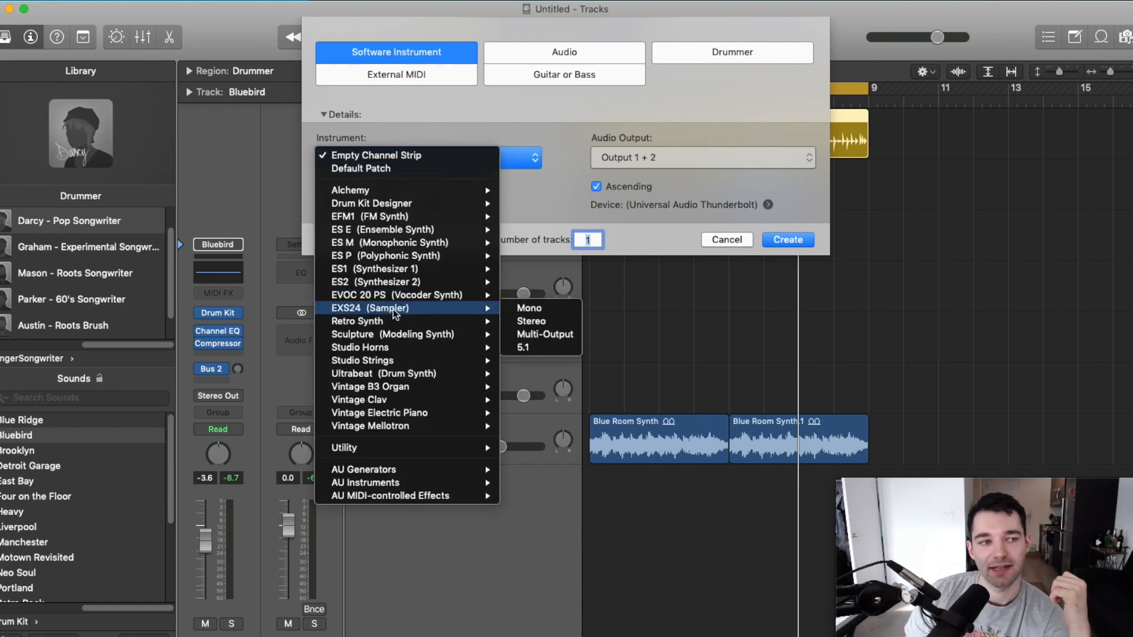
{"action": "left_click", "coordinate": [542, 323]}
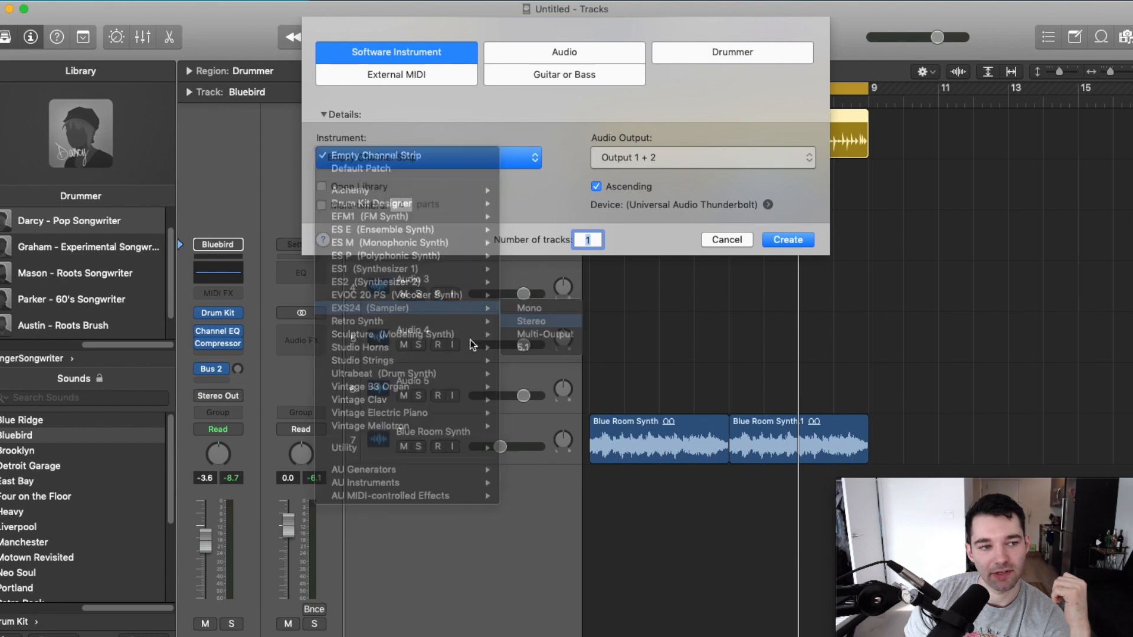
{"action": "left_click", "coordinate": [772, 240]}
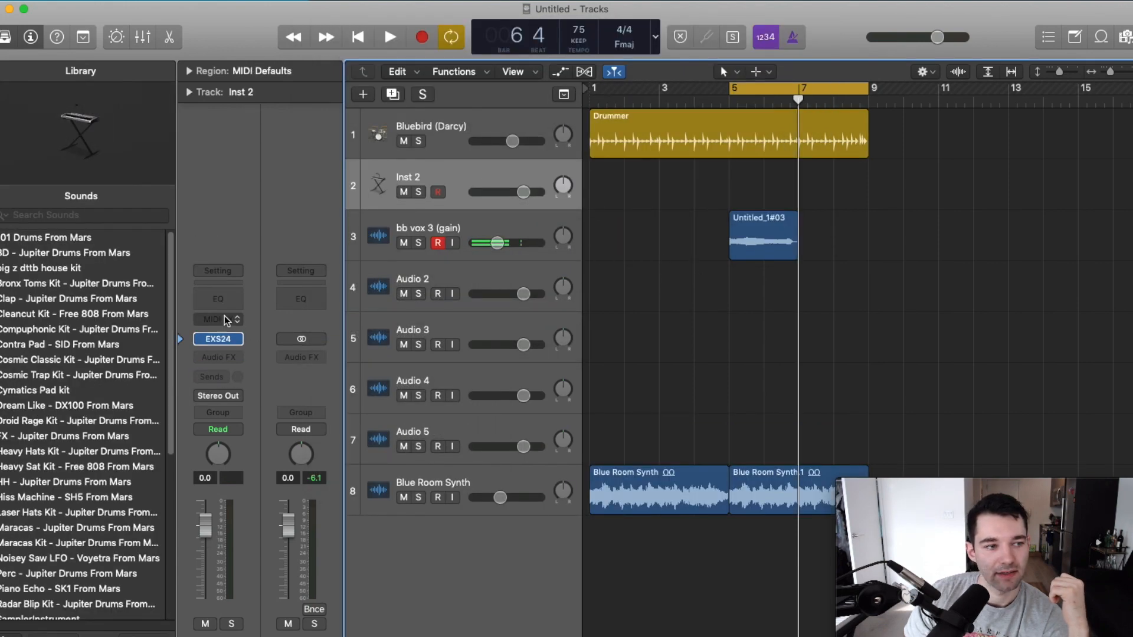
Step: Load the 101 Drums From Mars sound on the new sampler instrument track
{"action": "left_click", "coordinate": [218, 271]}
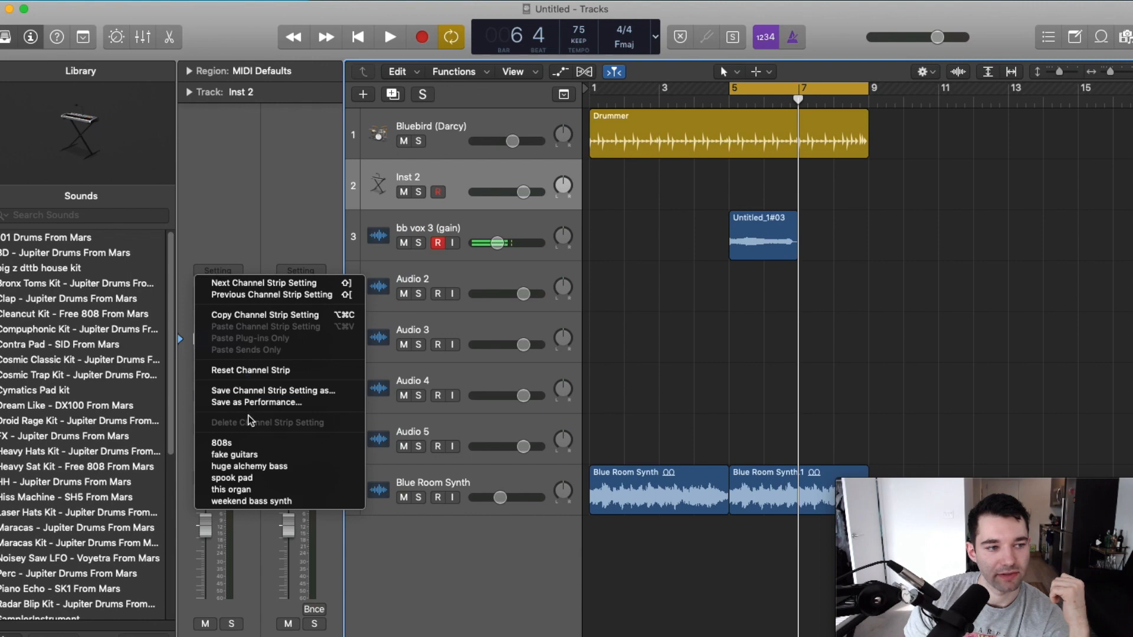
{"action": "left_click", "coordinate": [110, 320]}
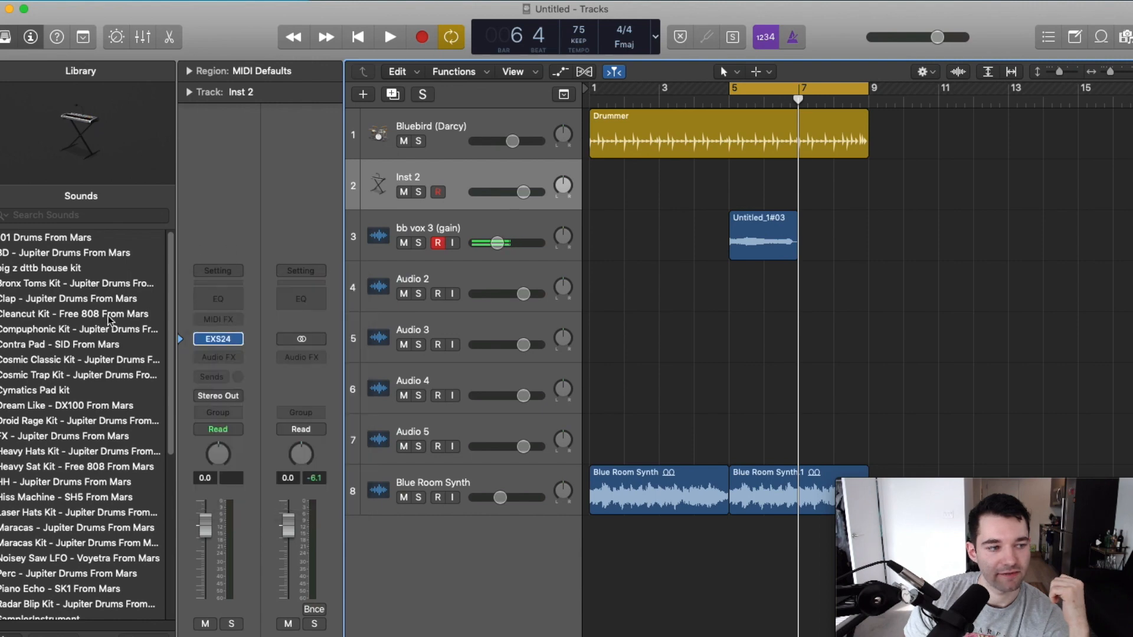
{"action": "left_click", "coordinate": [46, 238]}
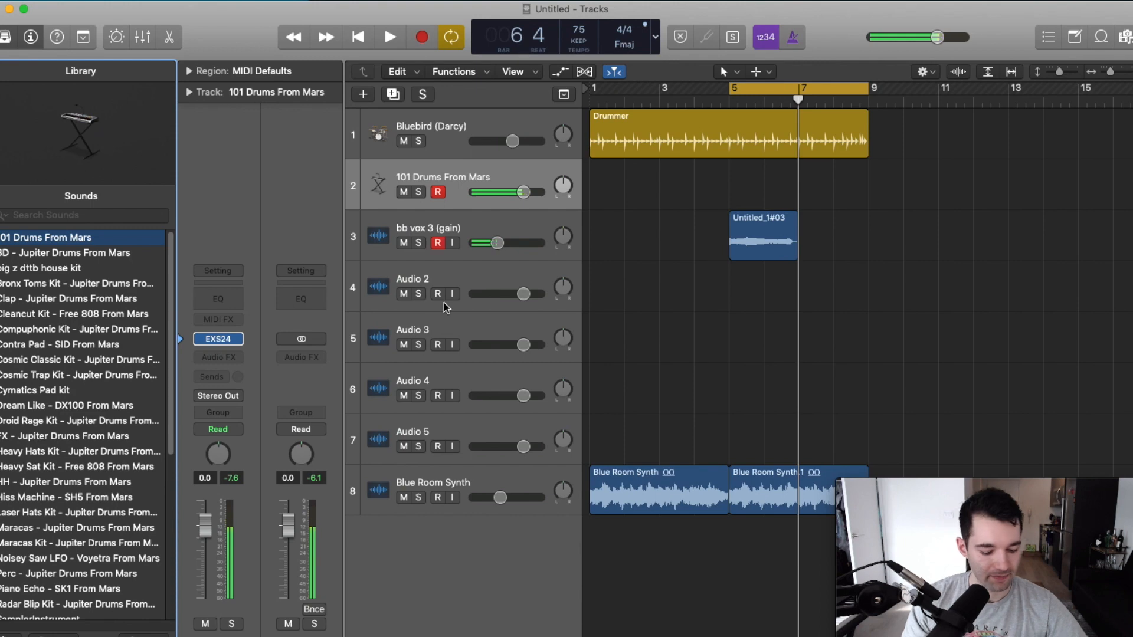
Step: Bring up Musical Typing, audition several drum sounds, and move its window clear of the upper tracks and the regions
{"action": "key", "text": "super+k"}
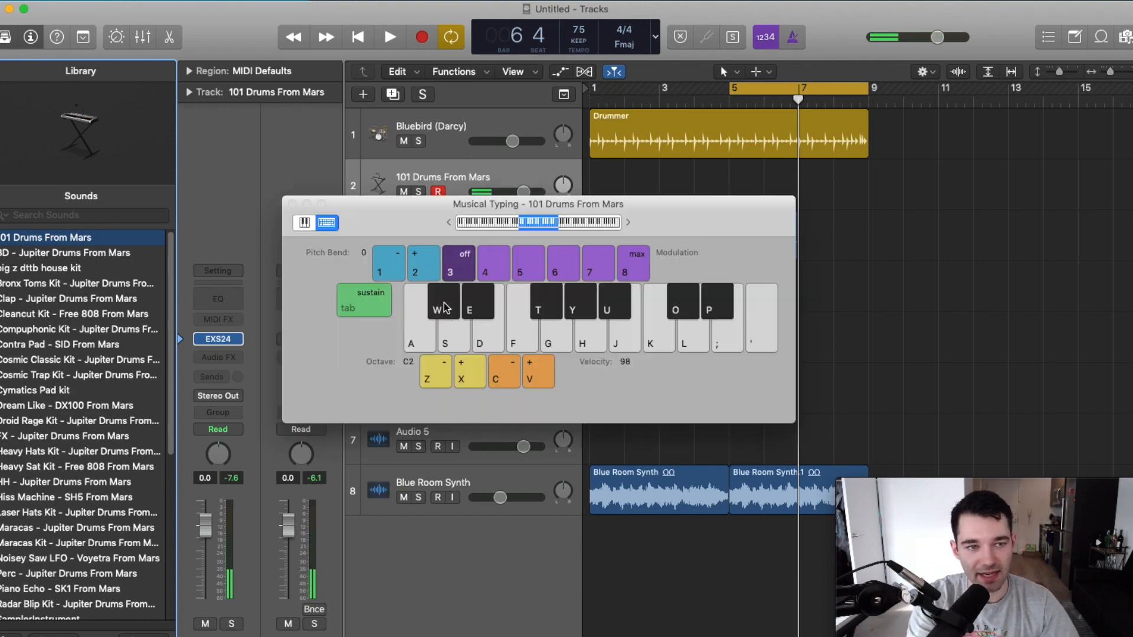
{"action": "left_click", "coordinate": [507, 343]}
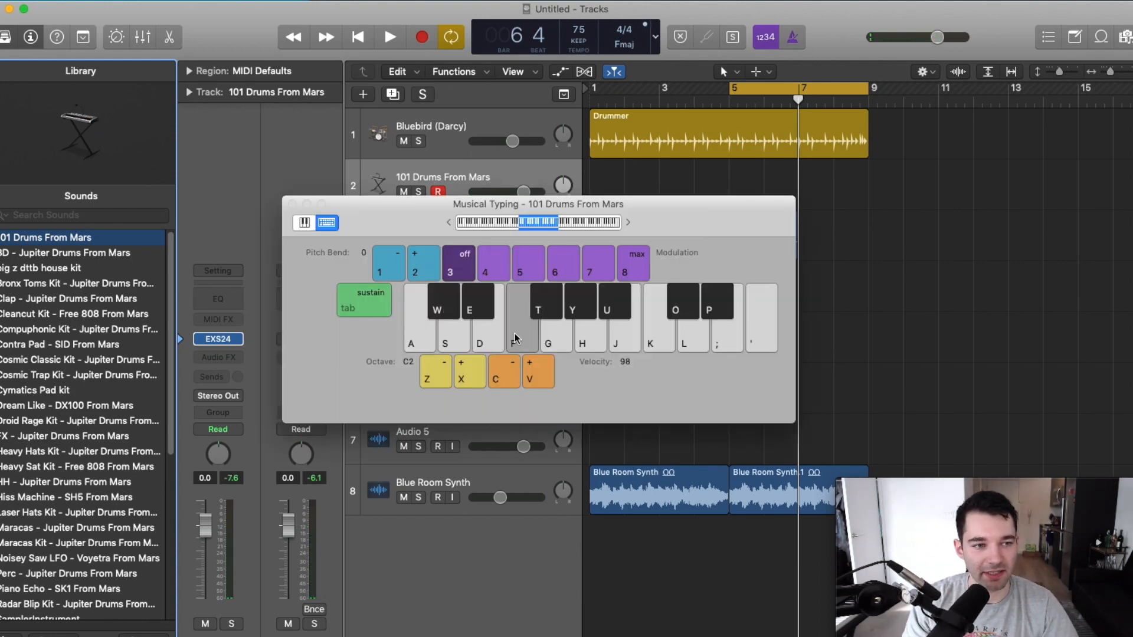
{"action": "left_click", "coordinate": [449, 344]}
{"action": "left_click", "coordinate": [427, 345]}
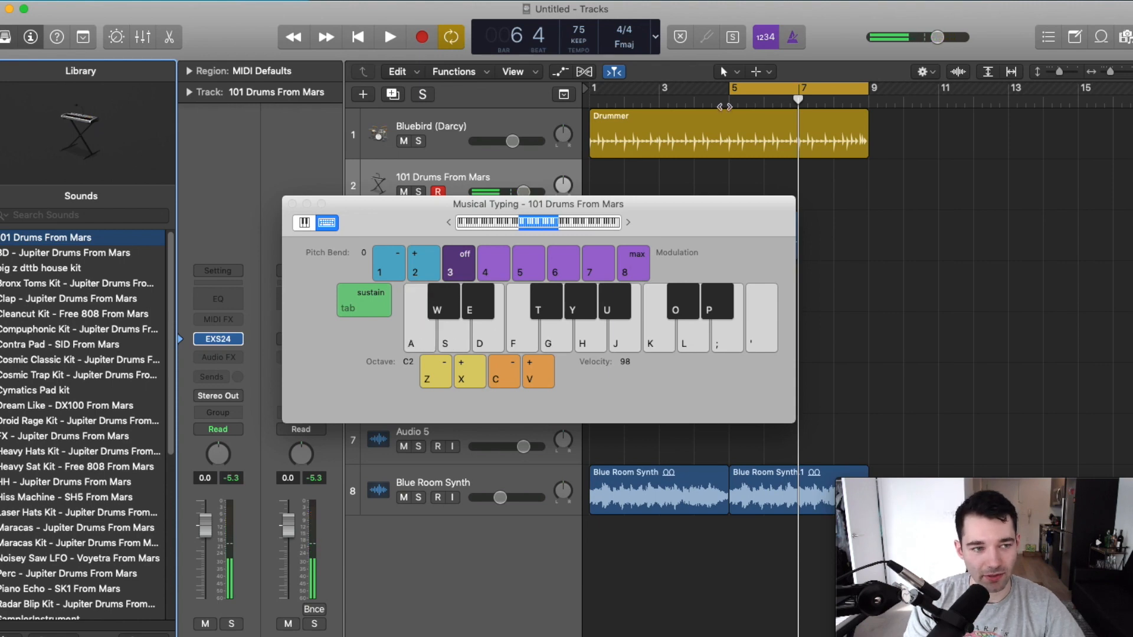
{"action": "key", "text": "a"}
{"action": "key", "text": "d"}
{"action": "key", "text": "a"}
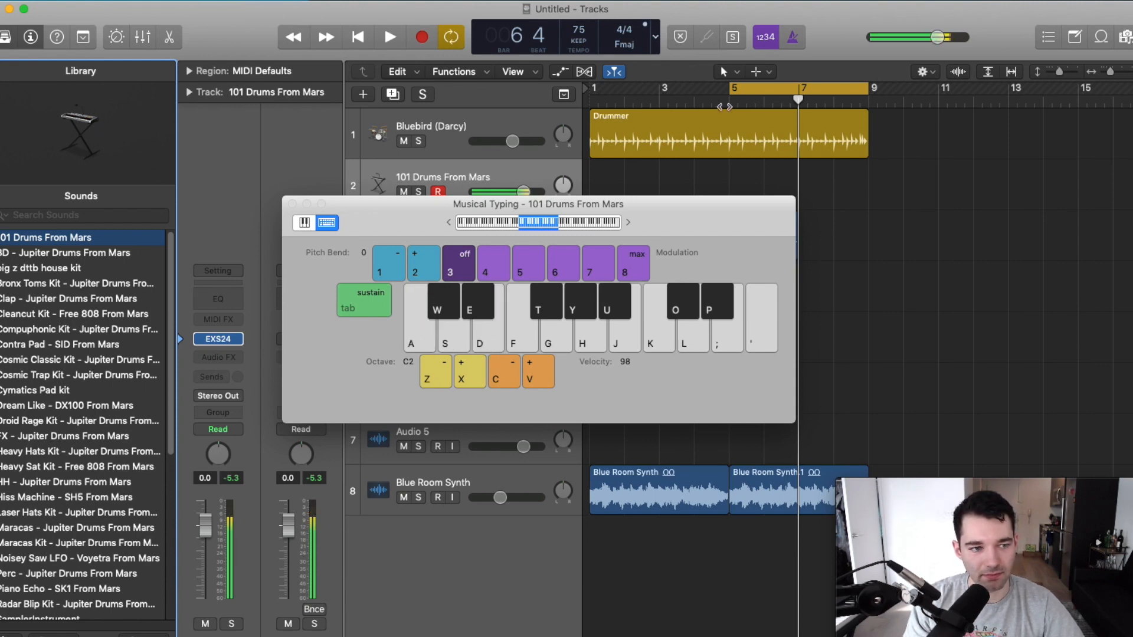
{"action": "left_click_drag", "start_coordinate": [460, 204], "coordinate": [279, 302]}
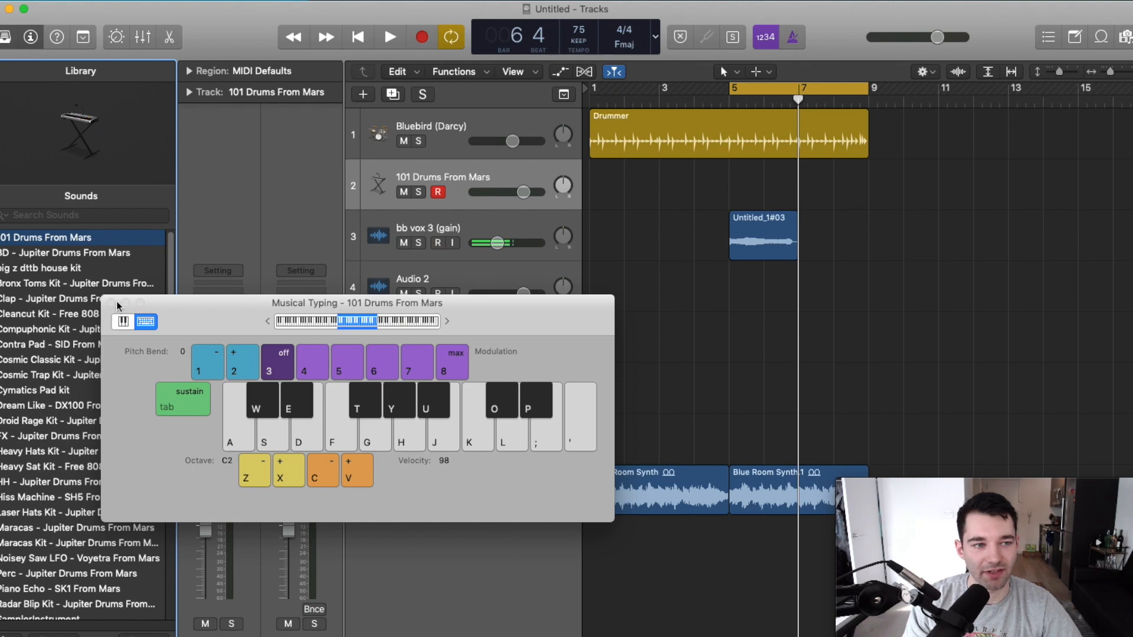
Step: Mute the Bluebird (Darcy) track and record a two-bar drum pattern on the 101 Drums From Mars track from bar 5
{"action": "left_click", "coordinate": [403, 141]}
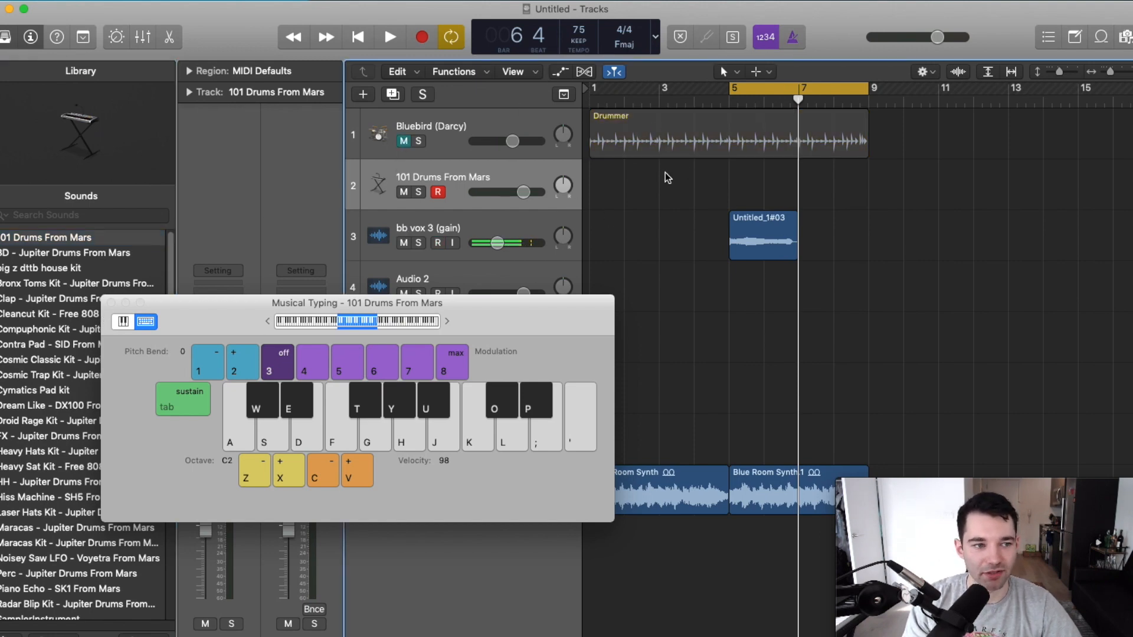
{"action": "left_click", "coordinate": [422, 38]}
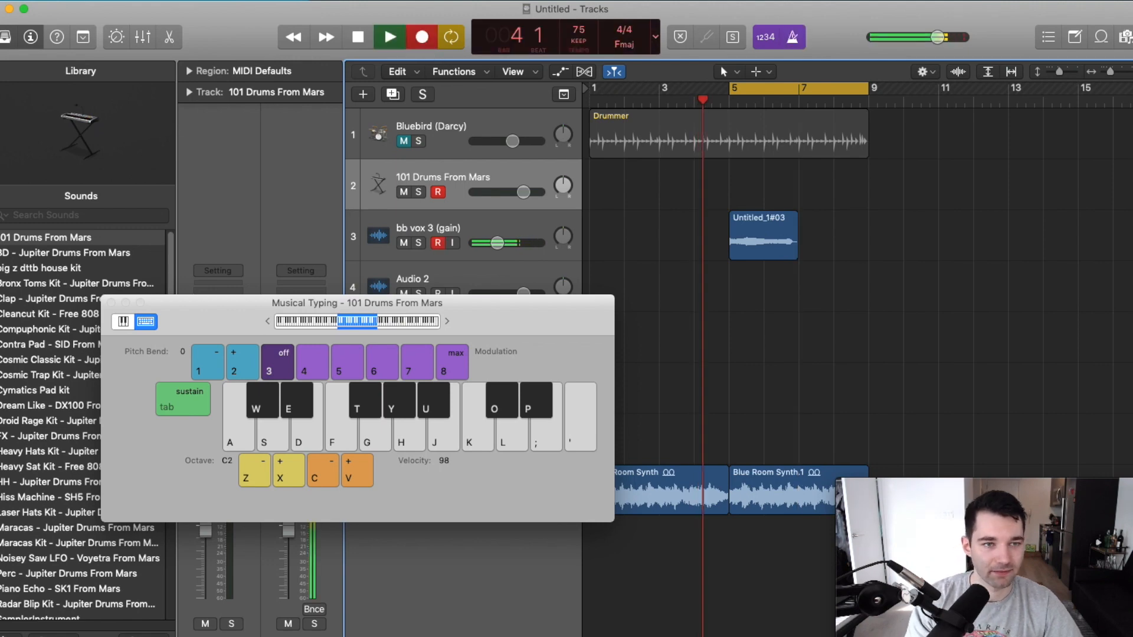
{"action": "key", "text": "d"}
{"action": "key", "text": "d"}
{"action": "key", "text": "a"}
{"action": "key", "text": "d"}
{"action": "key", "text": "d"}
{"action": "key", "text": "a"}
{"action": "key", "text": "d"}
{"action": "key", "text": "a"}
{"action": "key", "text": "d"}
{"action": "key", "text": "d"}
{"action": "key", "text": "e"}
{"action": "key", "text": "space"}
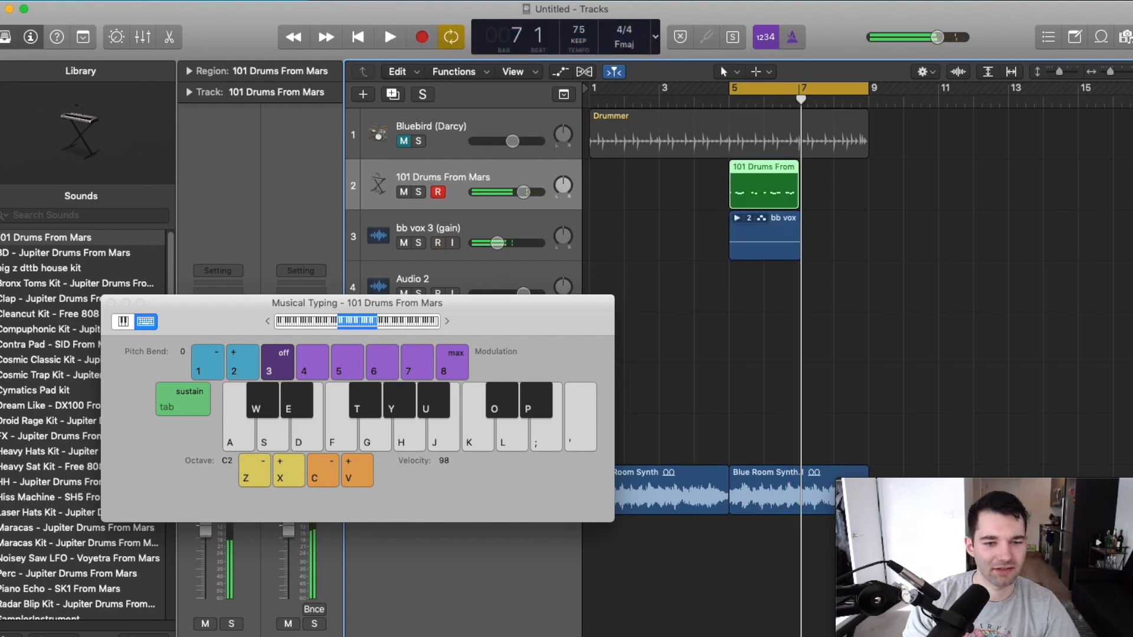
Step: Lower the 101 Drums From Mars track's volume to -3.8 dB and show its recorded region in an enlarged Piano Roll without Musical Typing
{"action": "left_click_drag", "start_coordinate": [523, 192], "coordinate": [511, 192]}
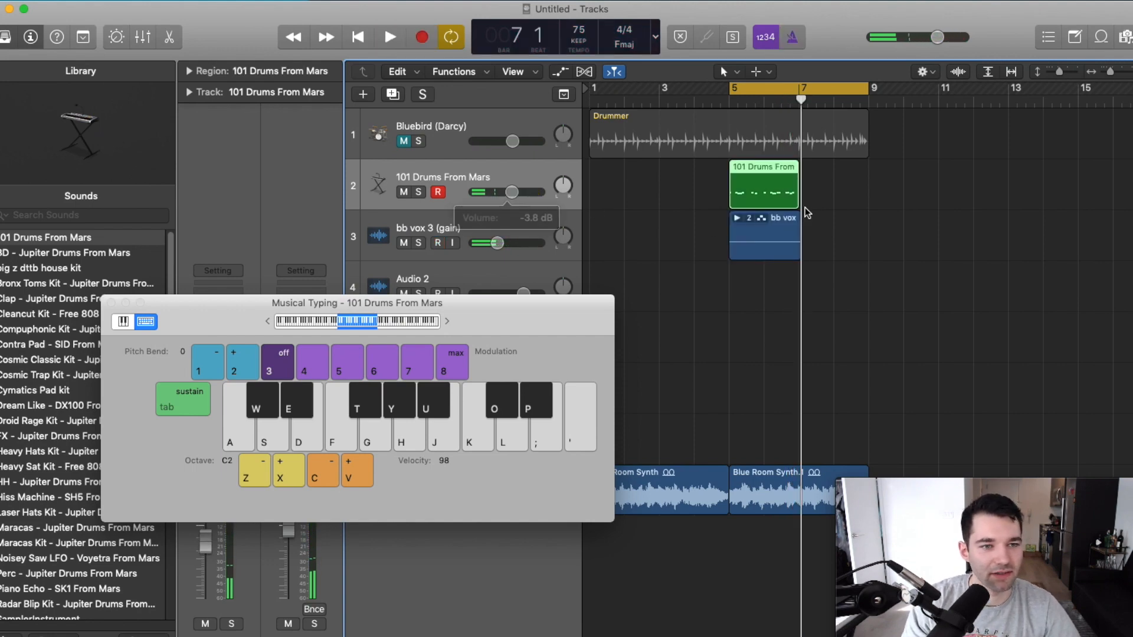
{"action": "key", "text": "e"}
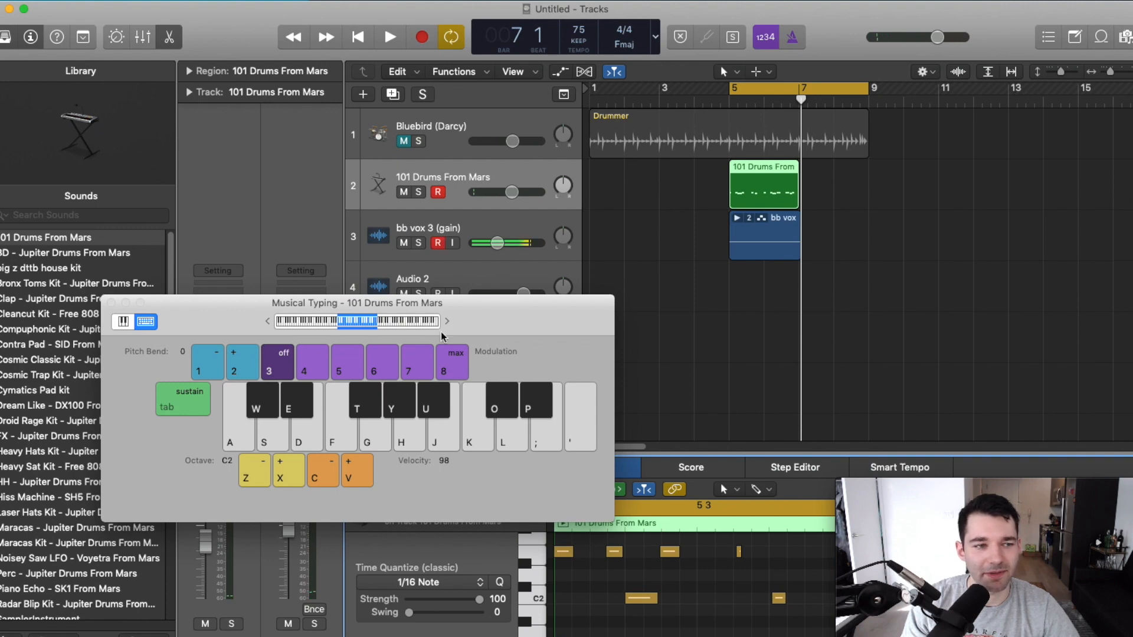
{"action": "left_click", "coordinate": [113, 303]}
{"action": "left_click", "coordinate": [532, 489]}
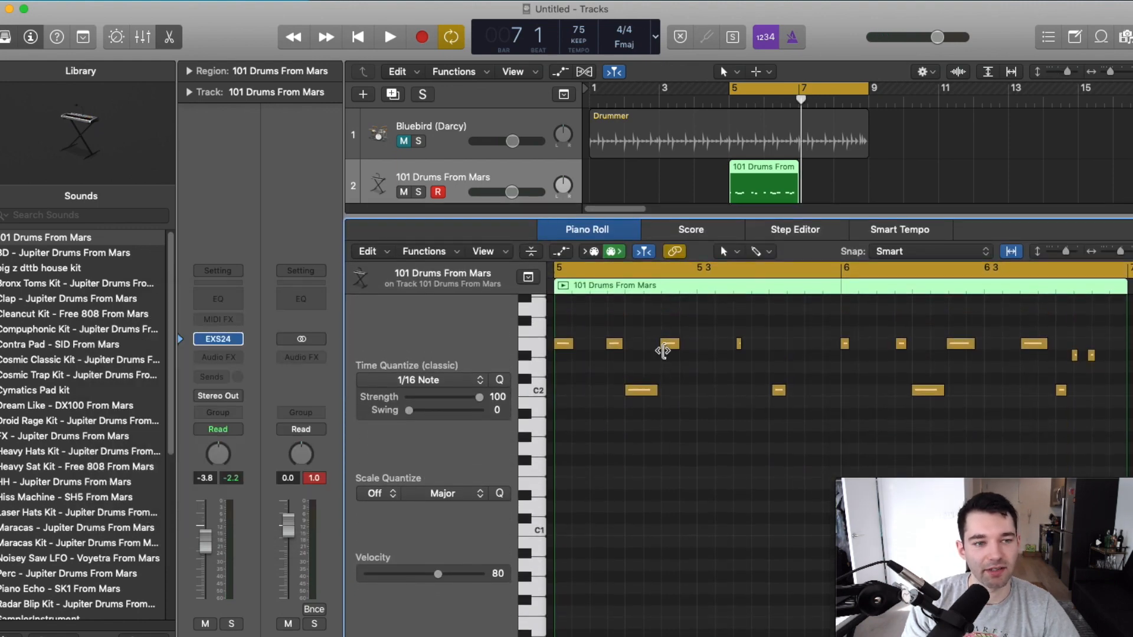
{"action": "scroll", "coordinate": [665, 349], "scroll_direction": "up", "scroll_amount": 3}
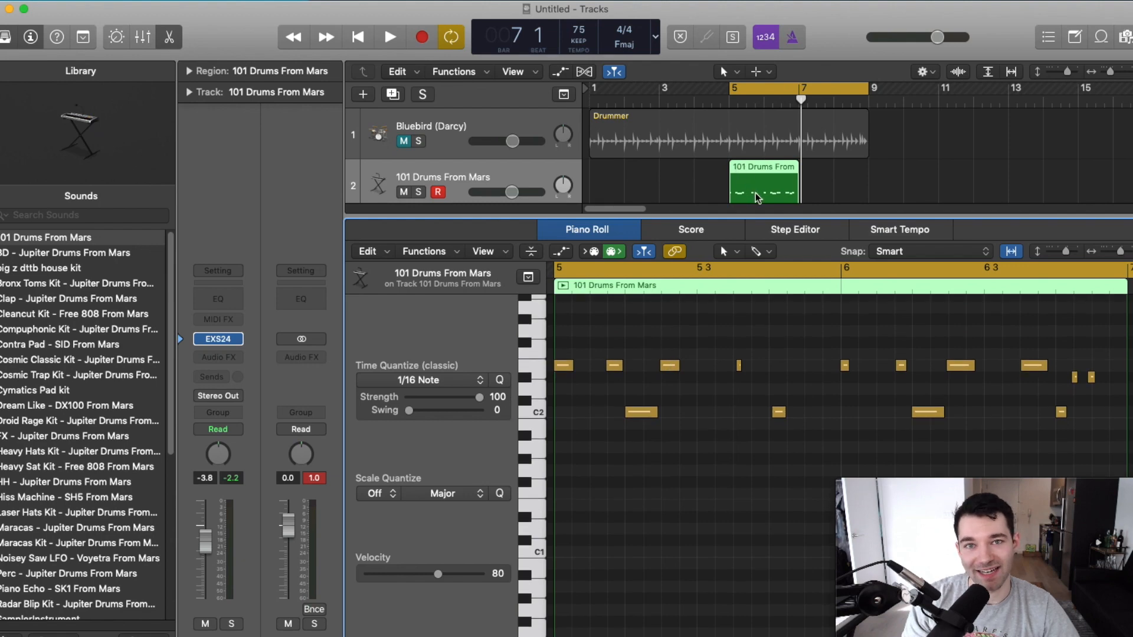
Step: Hide the Library and the inspector, and enlarge the Piano Roll editor slightly
{"action": "left_click", "coordinate": [13, 39]}
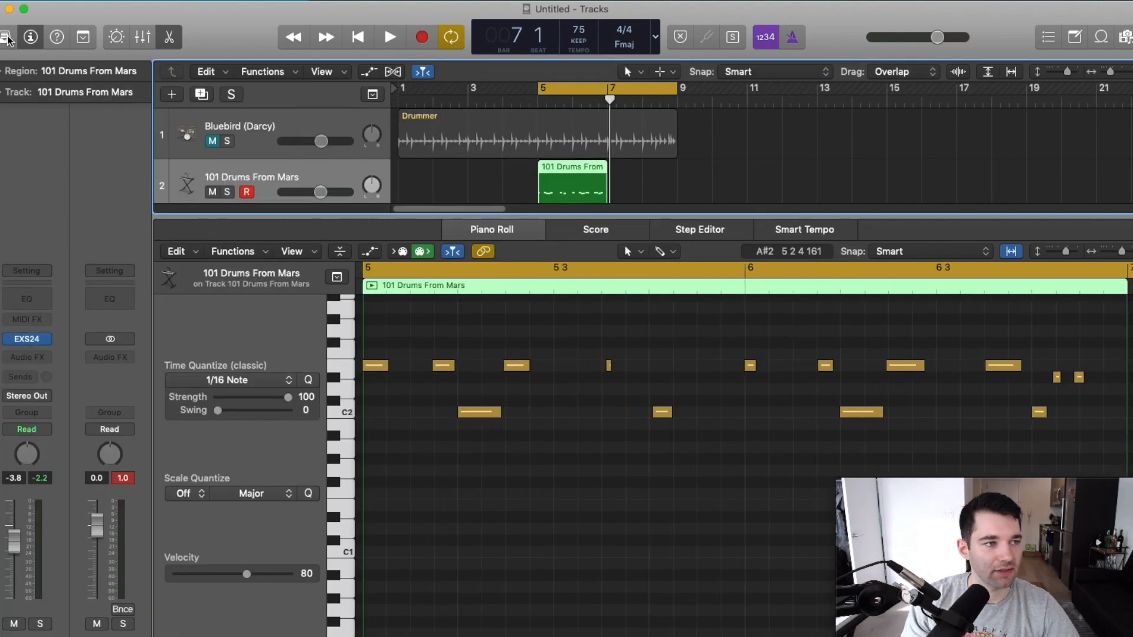
{"action": "left_click", "coordinate": [30, 38]}
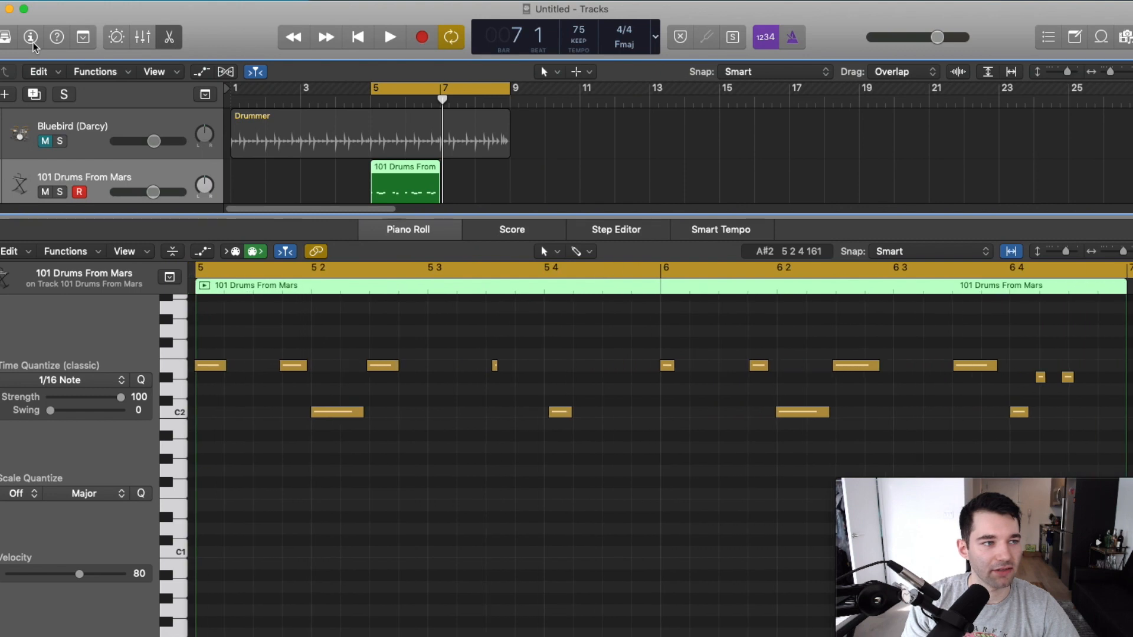
{"action": "left_click_drag", "start_coordinate": [759, 218], "coordinate": [759, 199]}
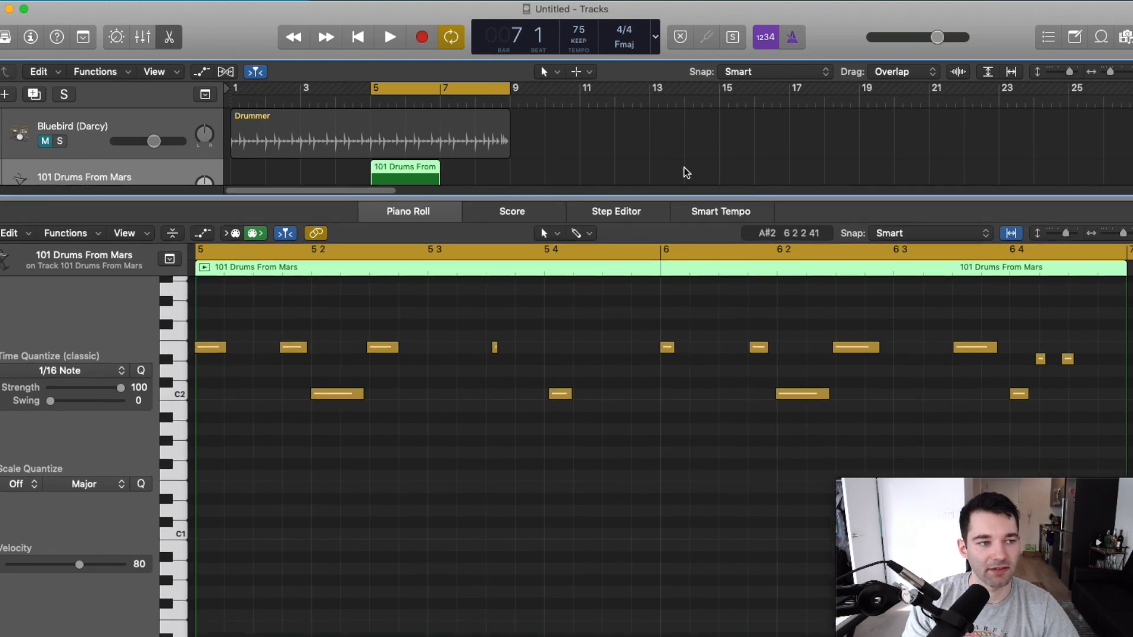
{"action": "scroll", "coordinate": [668, 155], "scroll_direction": "down", "scroll_amount": 2}
Step: Enlarge the track heights slightly with the editor closed, and reopen the 101 Drums From Mars region in the Piano Roll
{"action": "key", "text": "p"}
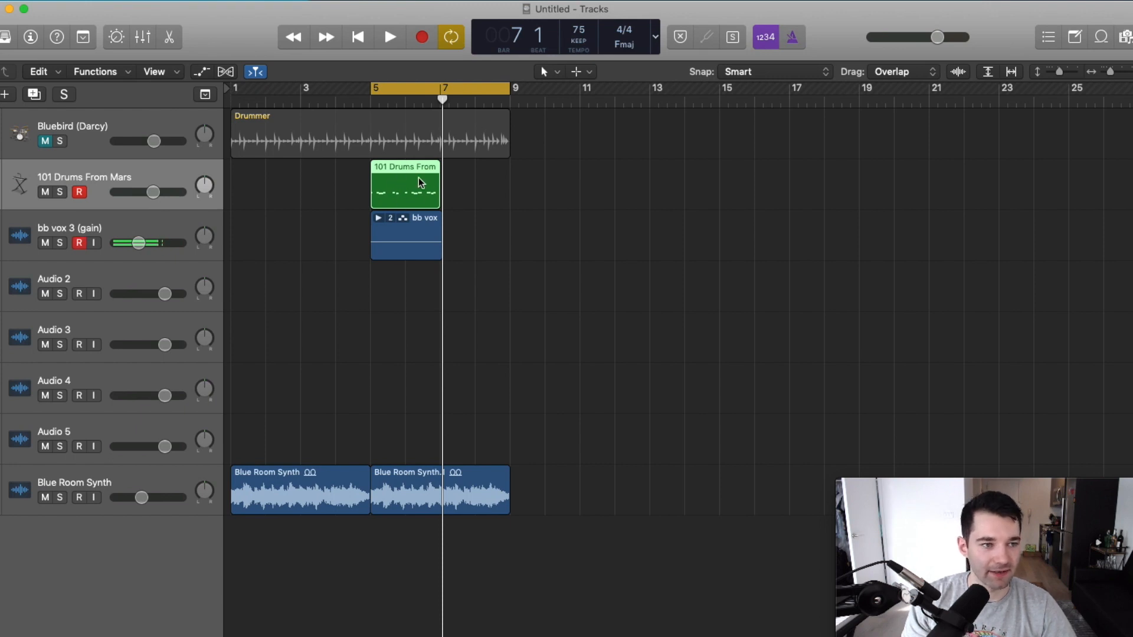
{"action": "key", "text": "super+Down"}
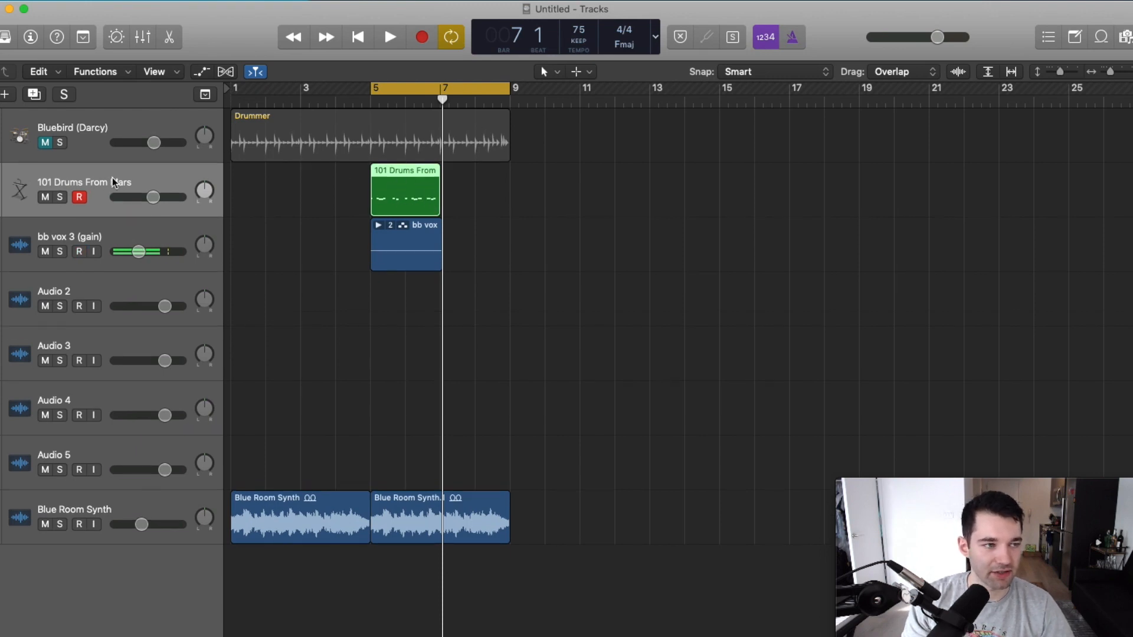
{"action": "double_click", "coordinate": [404, 190]}
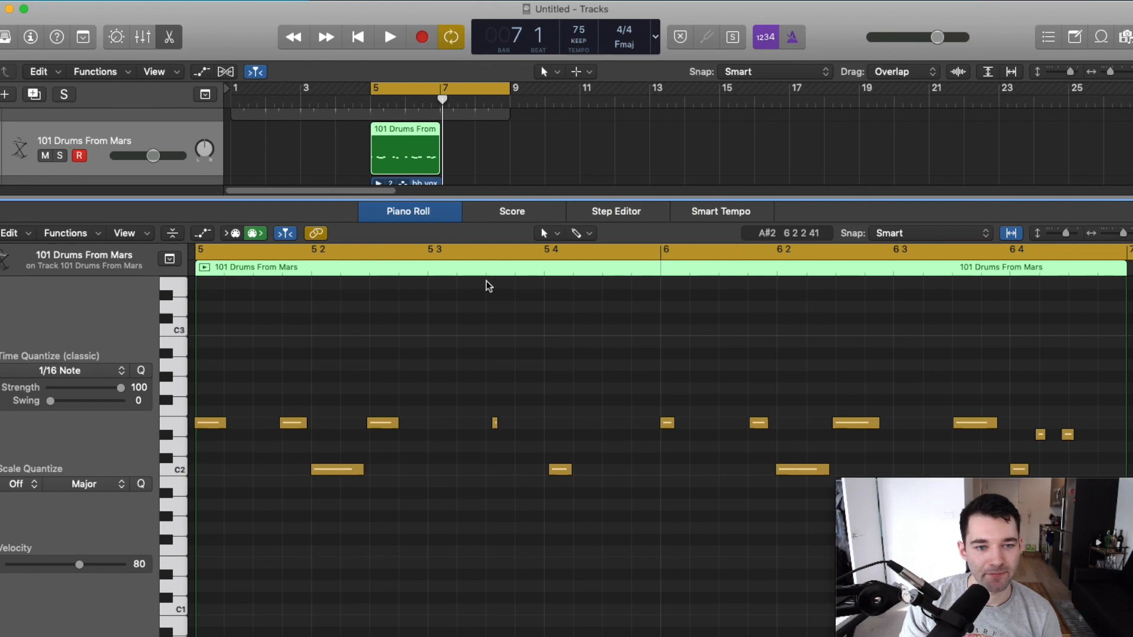
Step: Examine the drum region in the Score and Step Editor views, and return to the Piano Roll
{"action": "left_click", "coordinate": [512, 212]}
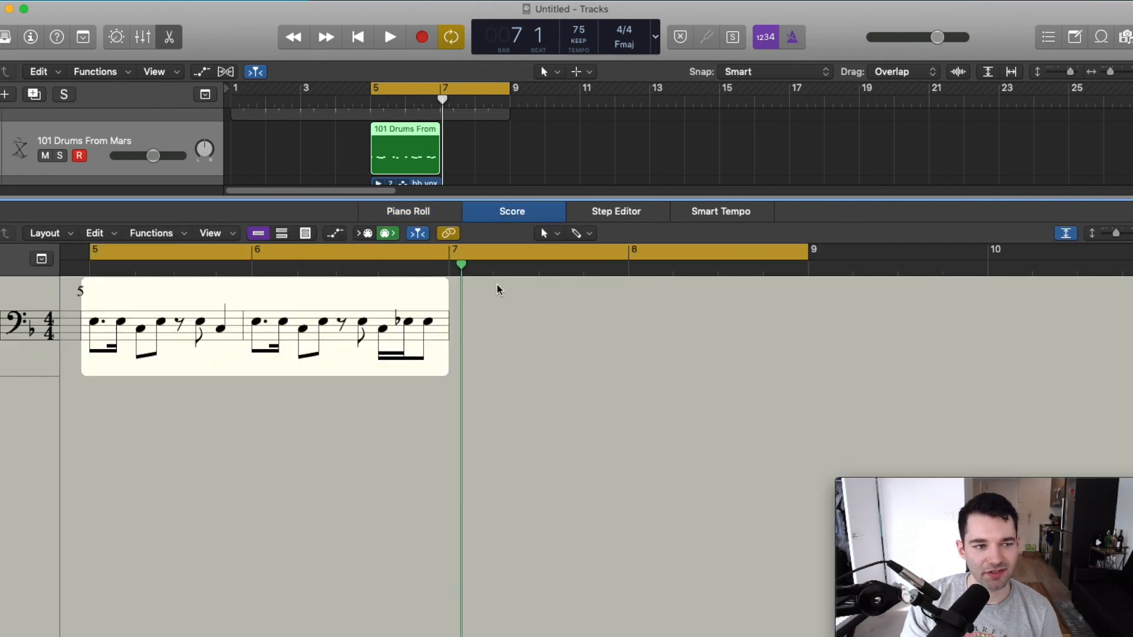
{"action": "left_click", "coordinate": [122, 325]}
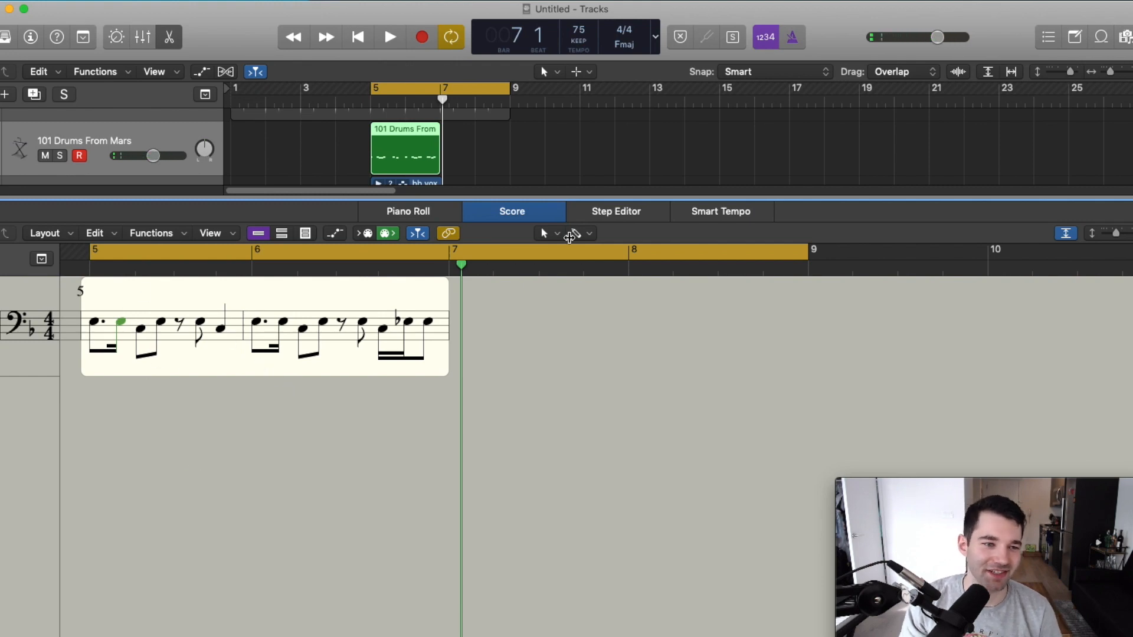
{"action": "left_click", "coordinate": [623, 211]}
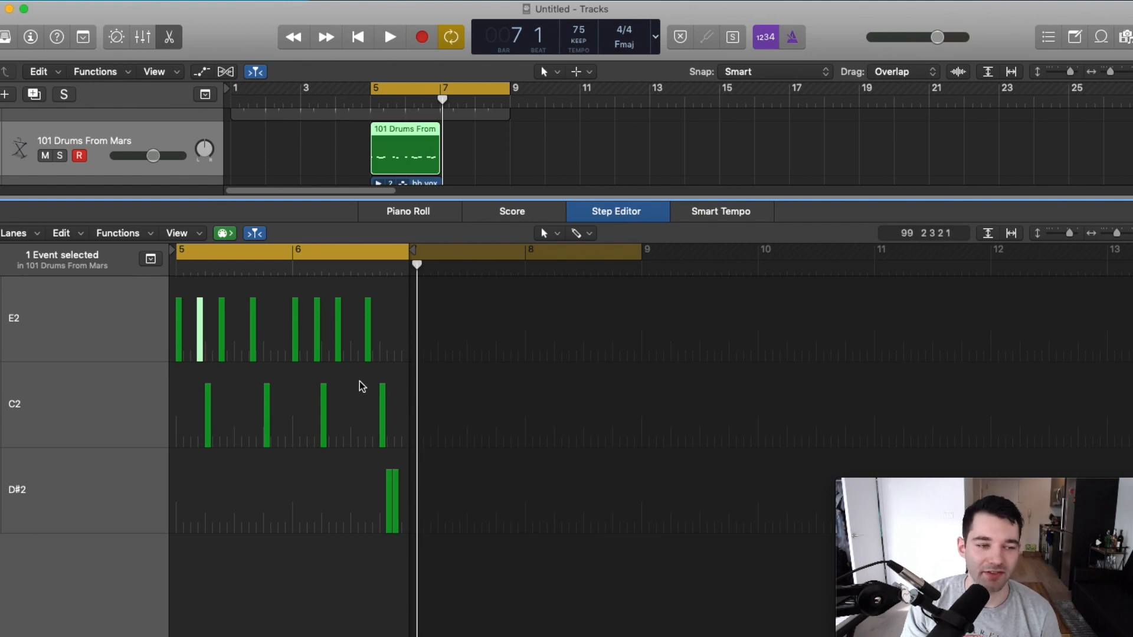
{"action": "key", "text": "p"}
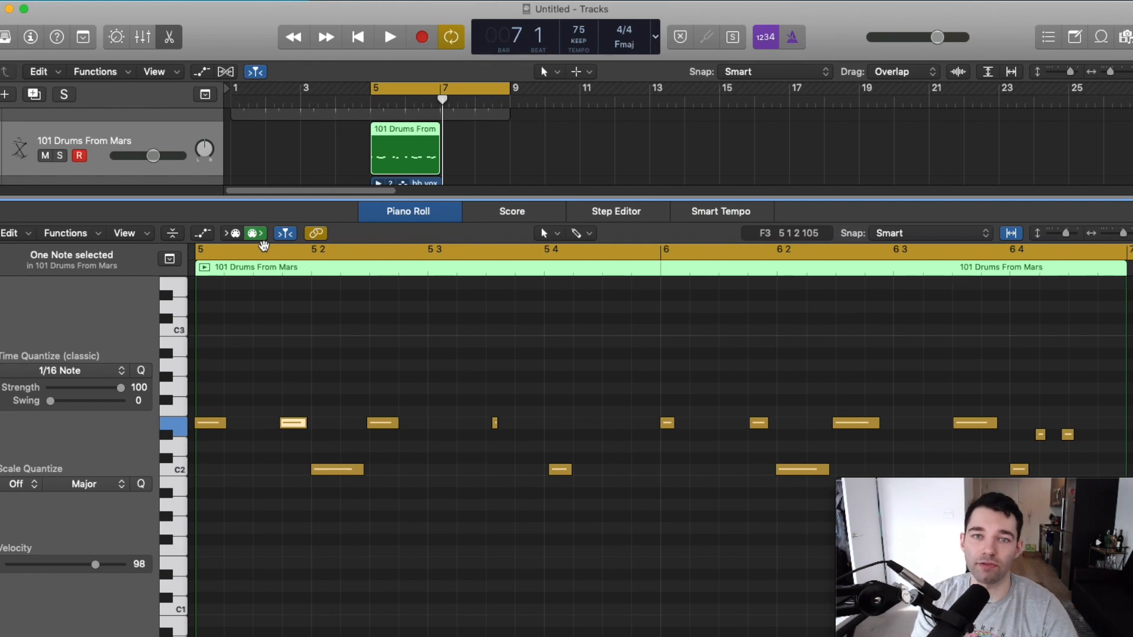
Step: Audition the first three notes of the drum pattern in the Piano Roll and clear the note selection
{"action": "scroll", "coordinate": [531, 360], "scroll_direction": "down", "scroll_amount": 1}
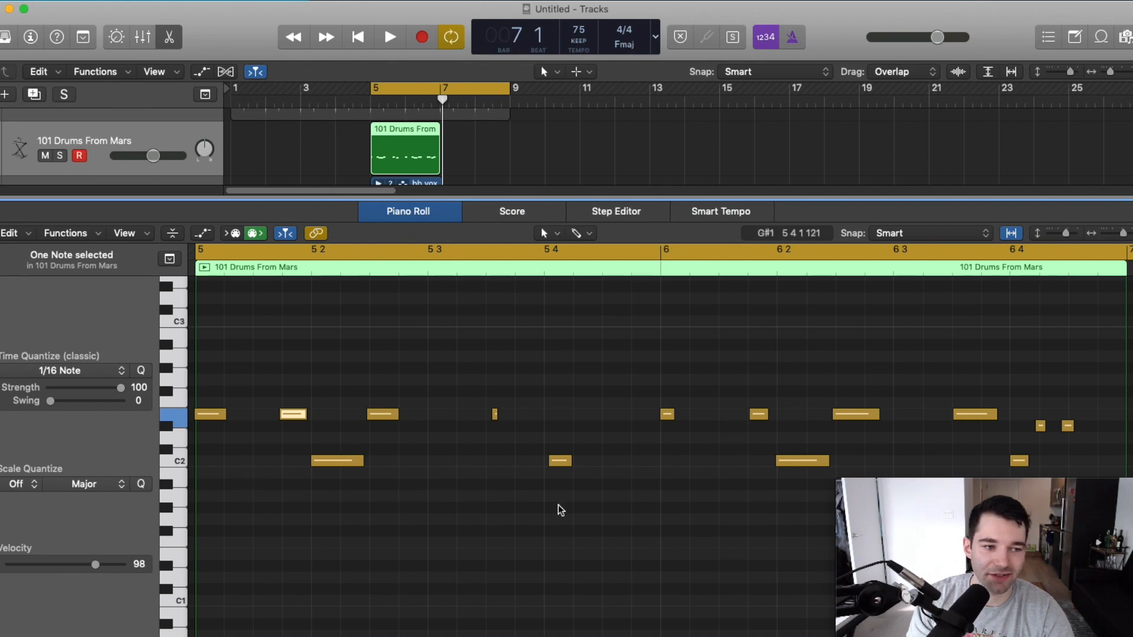
{"action": "left_click", "coordinate": [211, 415]}
{"action": "left_click", "coordinate": [294, 413]}
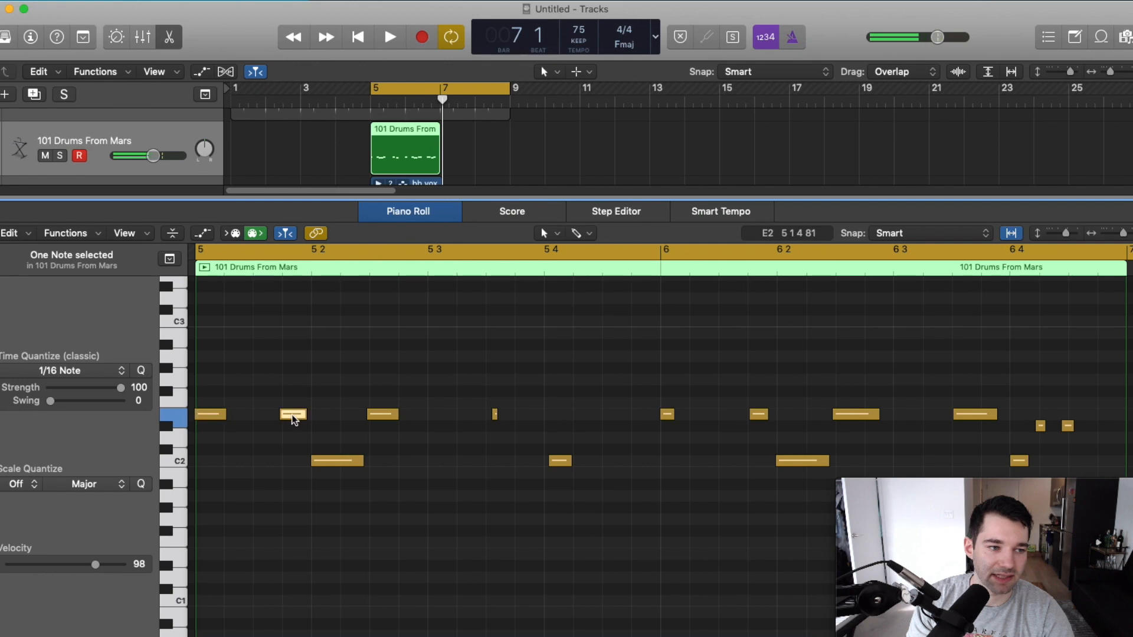
{"action": "left_click", "coordinate": [340, 461]}
{"action": "left_click", "coordinate": [245, 372]}
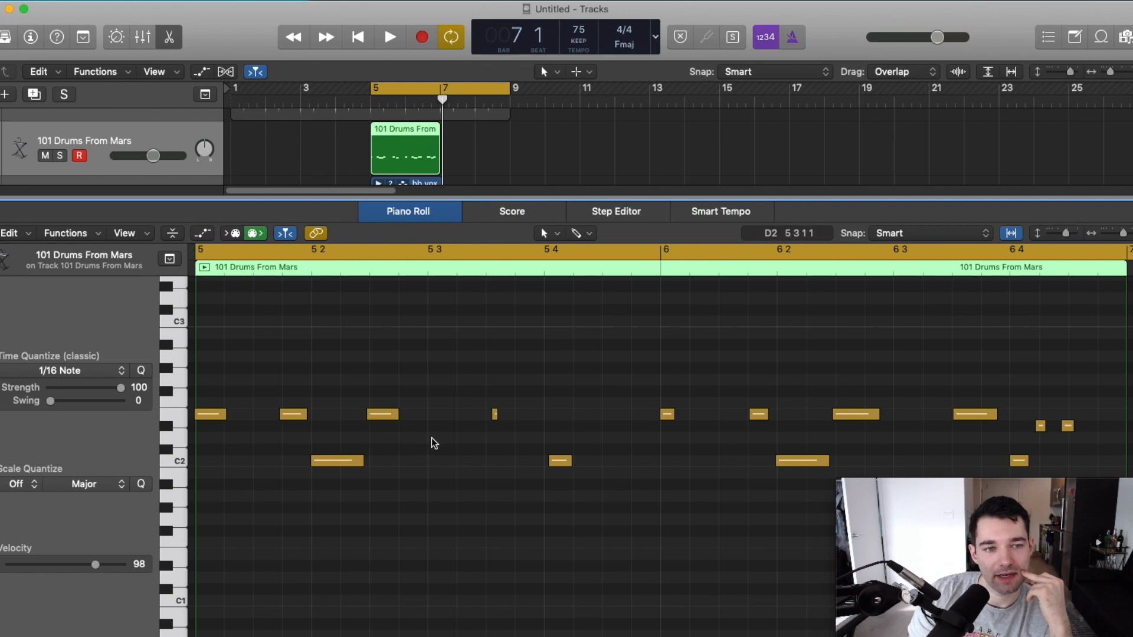
Step: Set the Piano Roll velocity to 126 with no notes selected
{"action": "scroll", "coordinate": [487, 447], "scroll_direction": "down", "scroll_amount": 1}
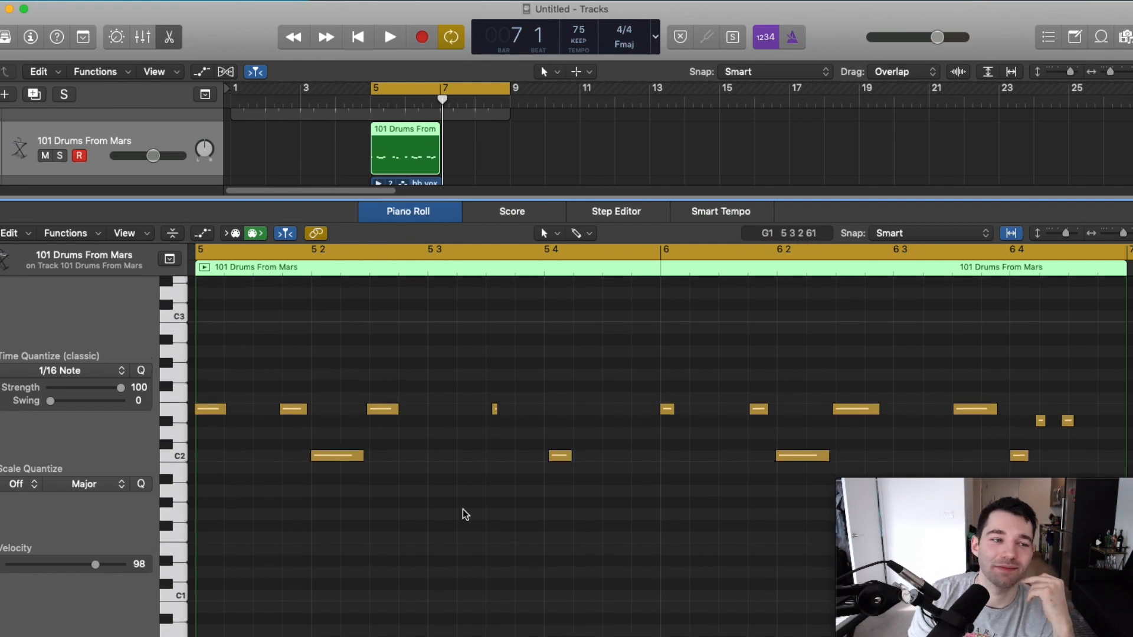
{"action": "left_click_drag", "start_coordinate": [42, 577], "coordinate": [182, 608]}
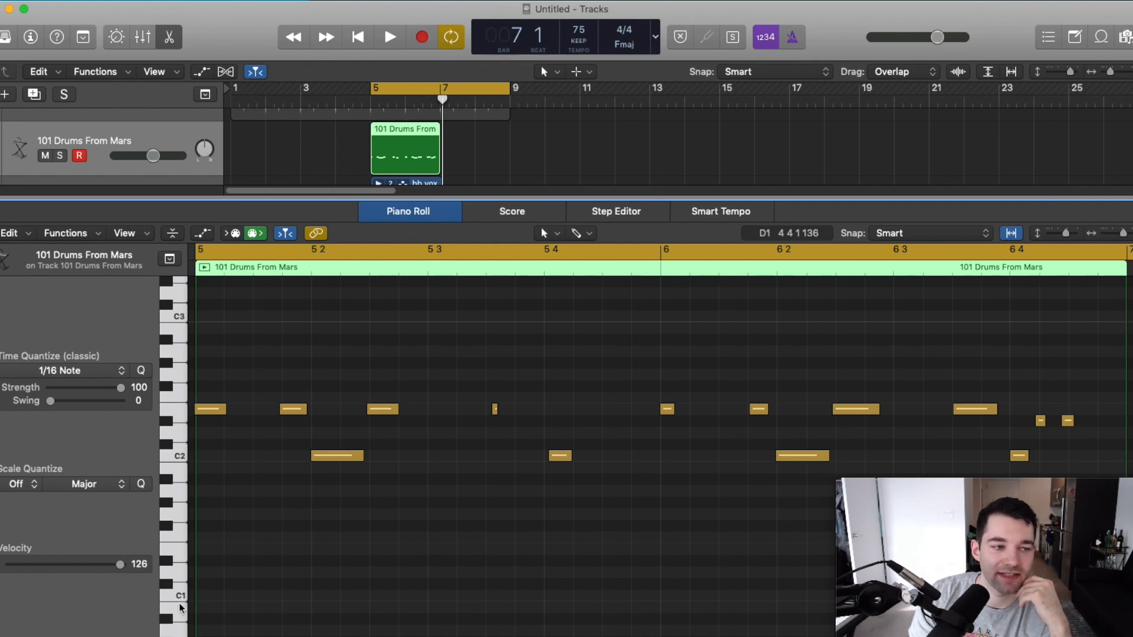
Step: Set the Piano Roll velocity to 93 and audition the drum sounds on its keyboard, selecting the two notes near the region's end
{"action": "left_click_drag", "start_coordinate": [118, 570], "coordinate": [99, 577]}
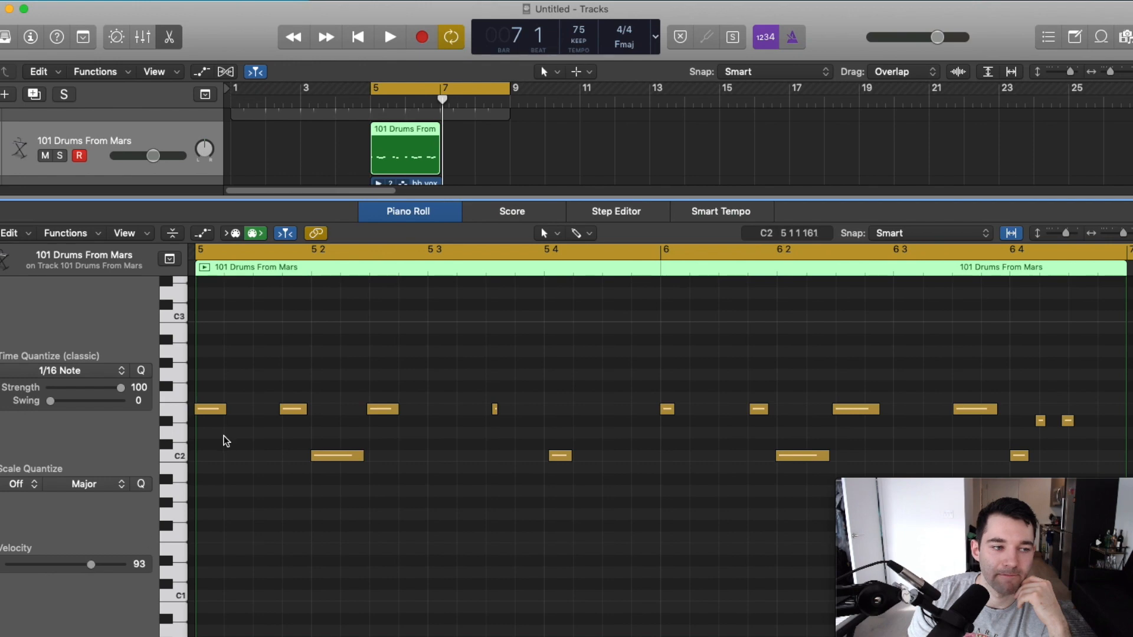
{"action": "left_click", "coordinate": [181, 415]}
{"action": "left_click", "coordinate": [176, 430]}
{"action": "left_click", "coordinate": [167, 423]}
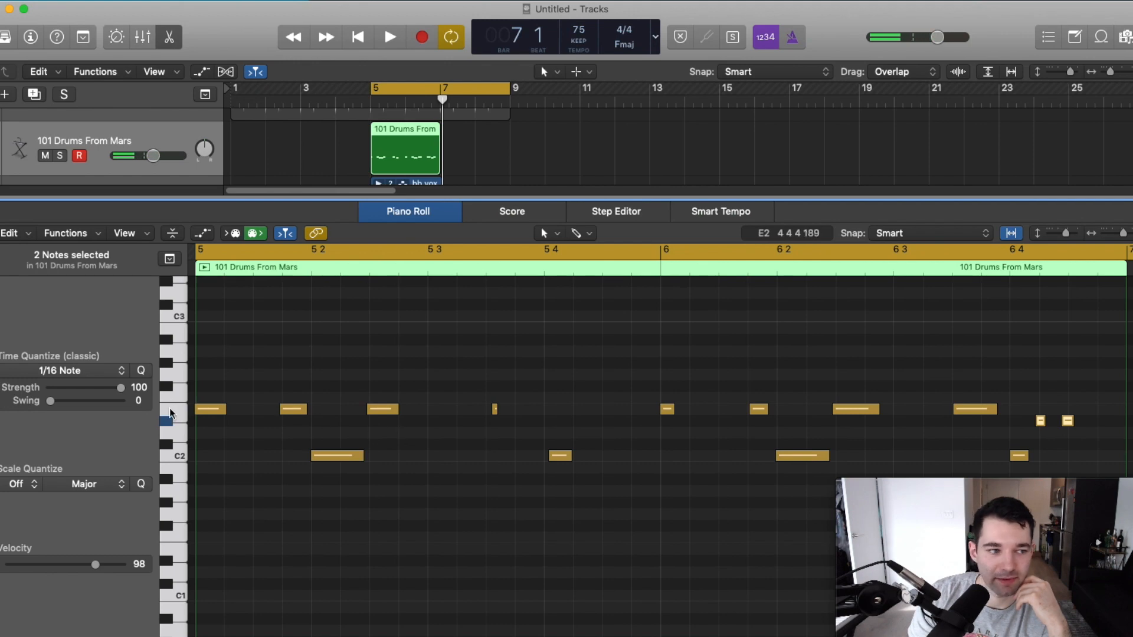
Step: Add two E2 notes right after the first note at the start of bar 5 and play the pattern
{"action": "left_click", "coordinate": [215, 410]}
{"action": "left_click_drag", "start_coordinate": [223, 410], "coordinate": [267, 409]}
{"action": "key", "text": "space"}
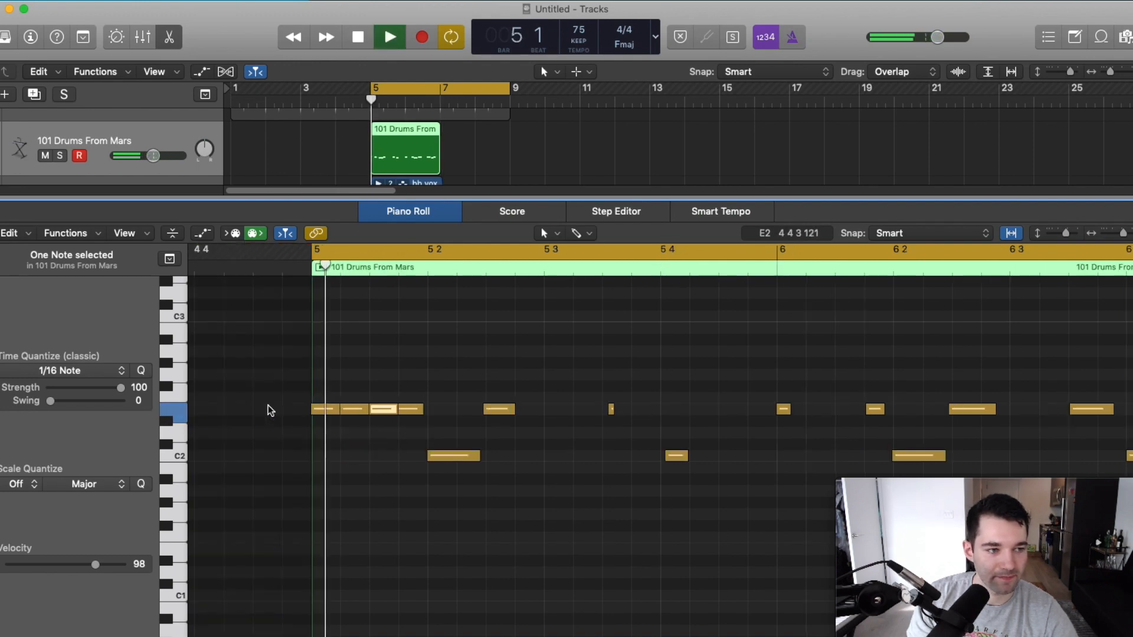
{"action": "key", "text": "space"}
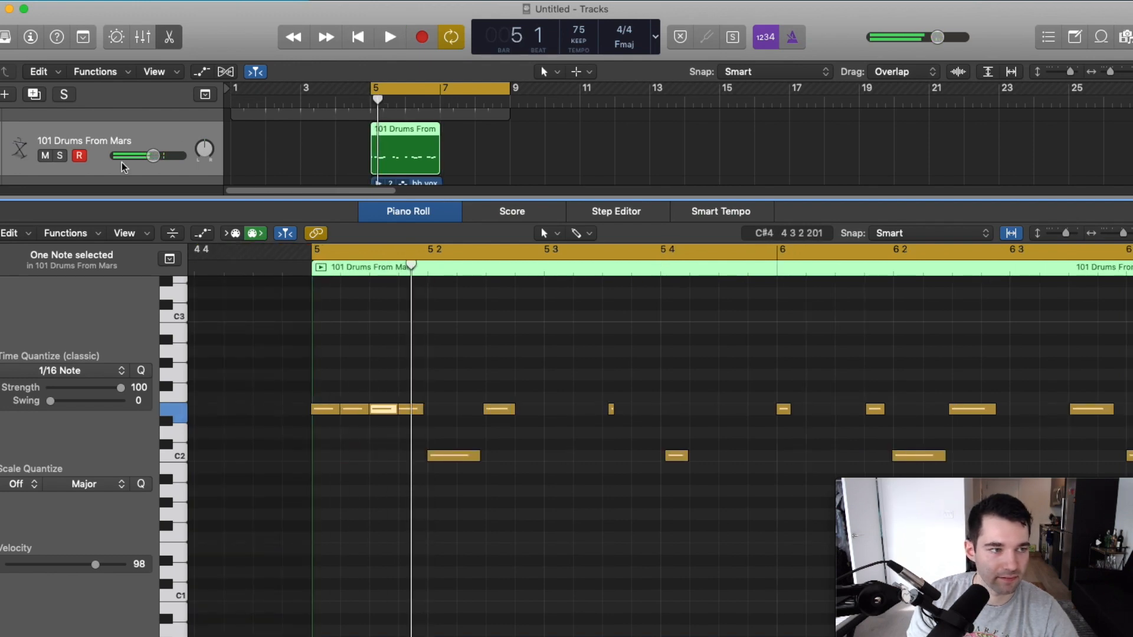
Step: Solo the 101 Drums From Mars track and delete the two added E2 notes during playback
{"action": "left_click", "coordinate": [60, 156]}
{"action": "key", "text": "space"}
{"action": "left_click_drag", "start_coordinate": [352, 367], "coordinate": [386, 442]}
{"action": "key", "text": "Delete"}
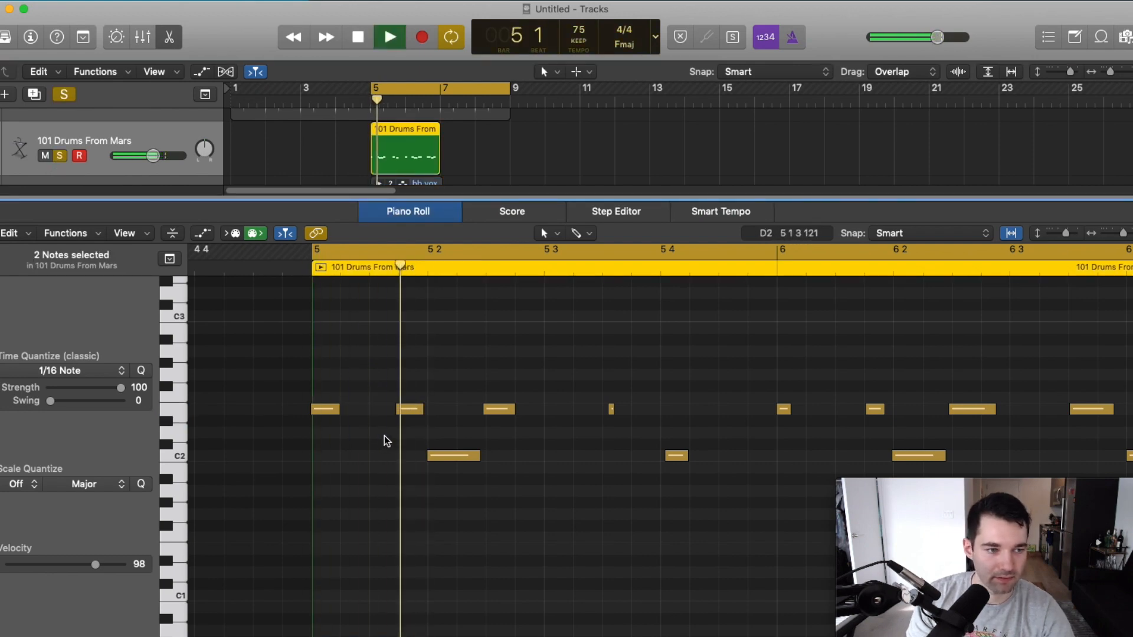
Step: Delete the E2 note just before beat 5 2 and play back the drum pattern
{"action": "key", "text": "space"}
{"action": "left_click", "coordinate": [411, 409]}
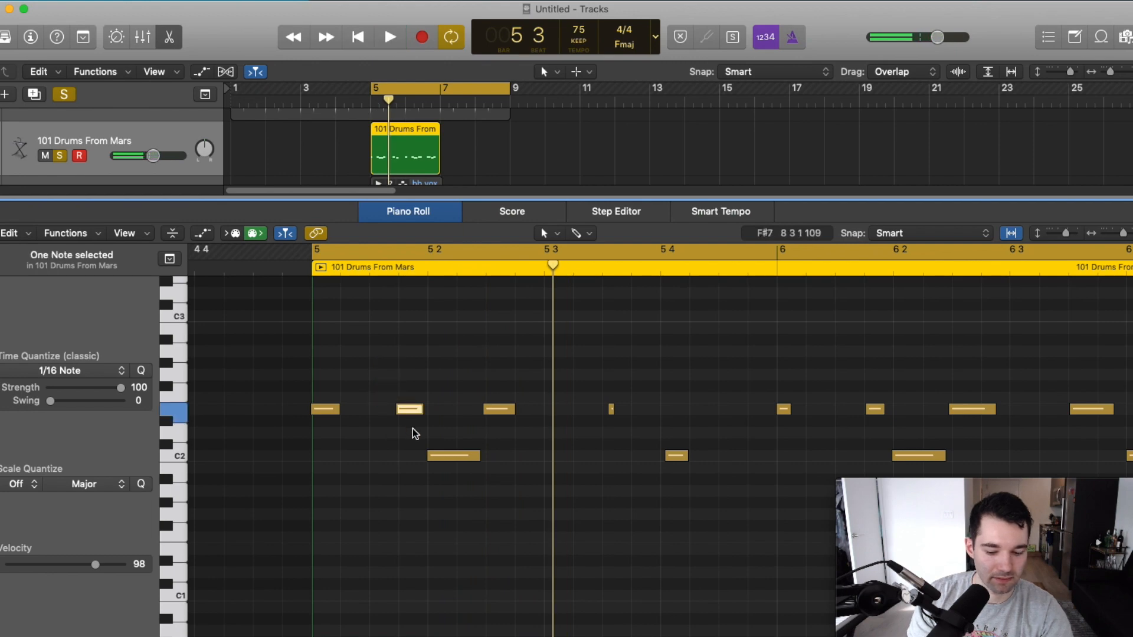
{"action": "key", "text": "Delete"}
{"action": "key", "text": "space"}
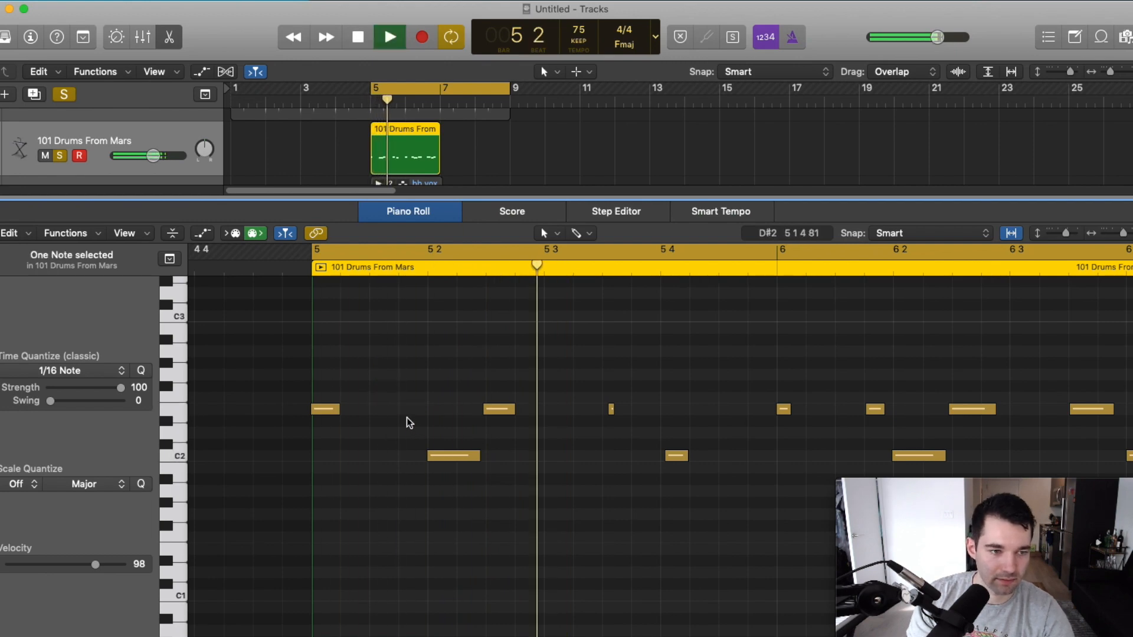
{"action": "key", "text": "space"}
Step: Quantize all notes in the drum region to 1/16 Note and clear the note selection
{"action": "left_click", "coordinate": [630, 371]}
{"action": "key", "text": "super+a"}
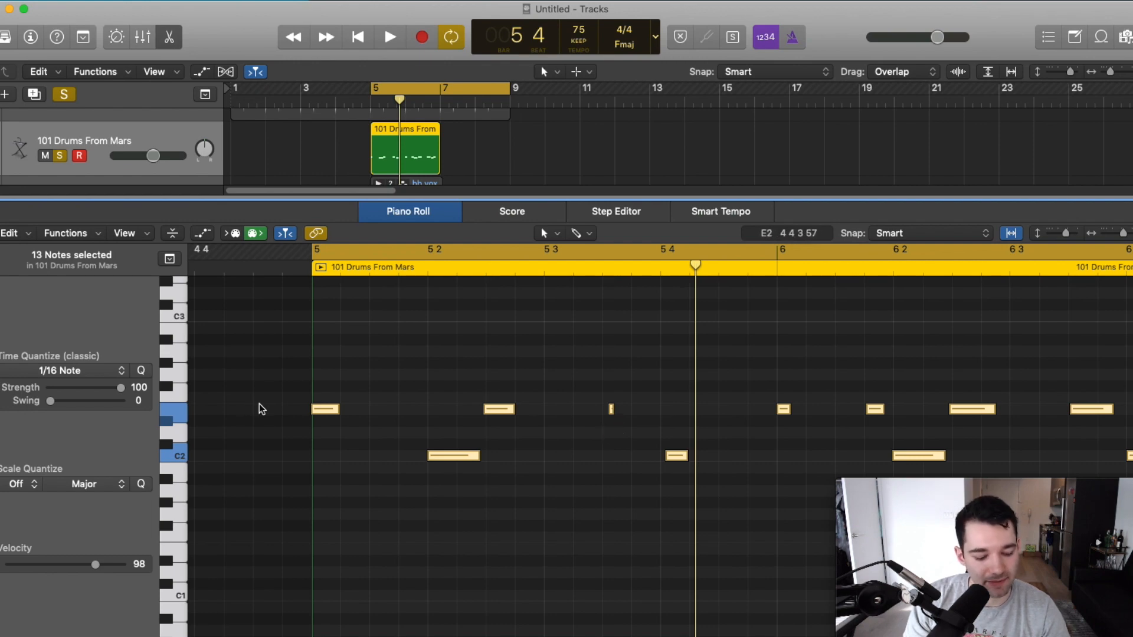
{"action": "key", "text": "space"}
{"action": "left_click", "coordinate": [142, 371]}
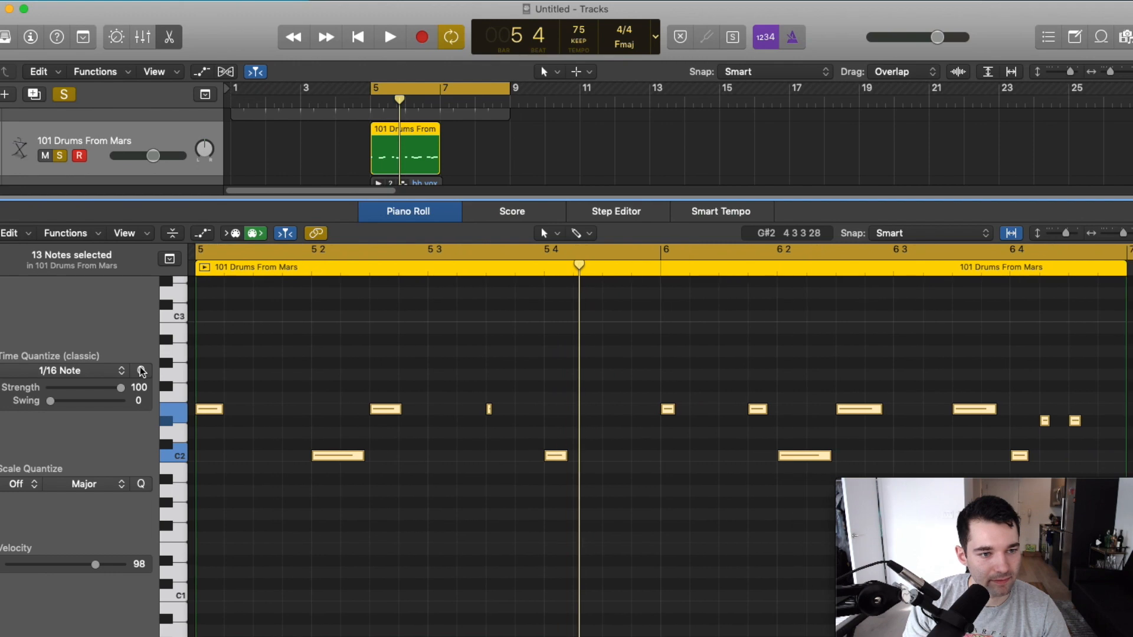
{"action": "left_click", "coordinate": [481, 446]}
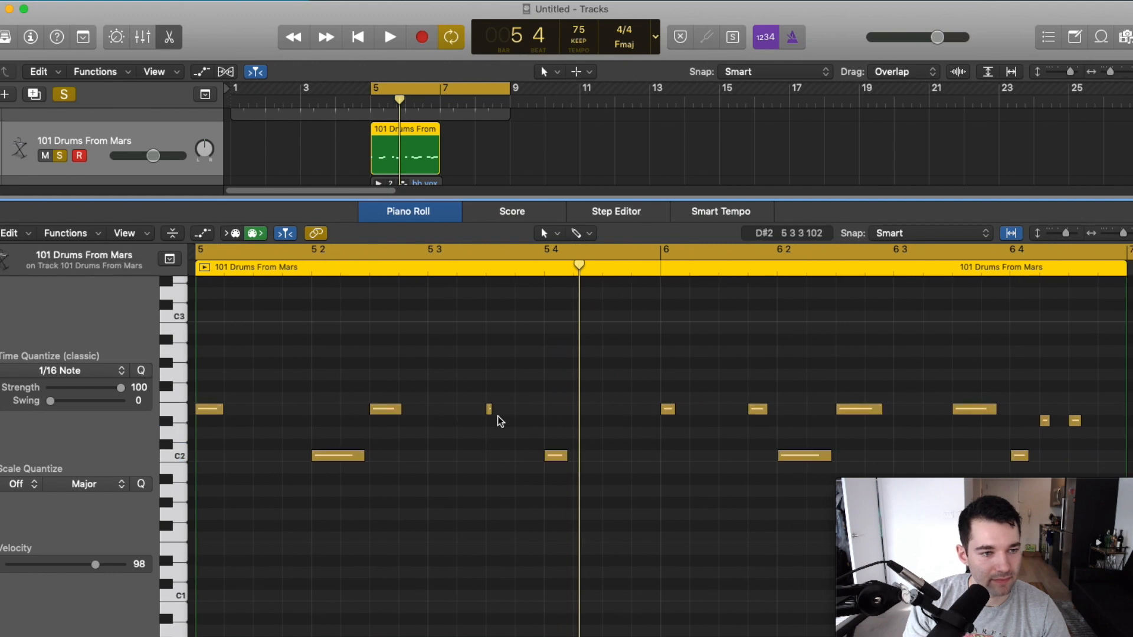
Step: Compare the note timing around 5 3 3 by undoing and redoing the quantization, and play the quantized pattern
{"action": "left_click", "coordinate": [486, 273]}
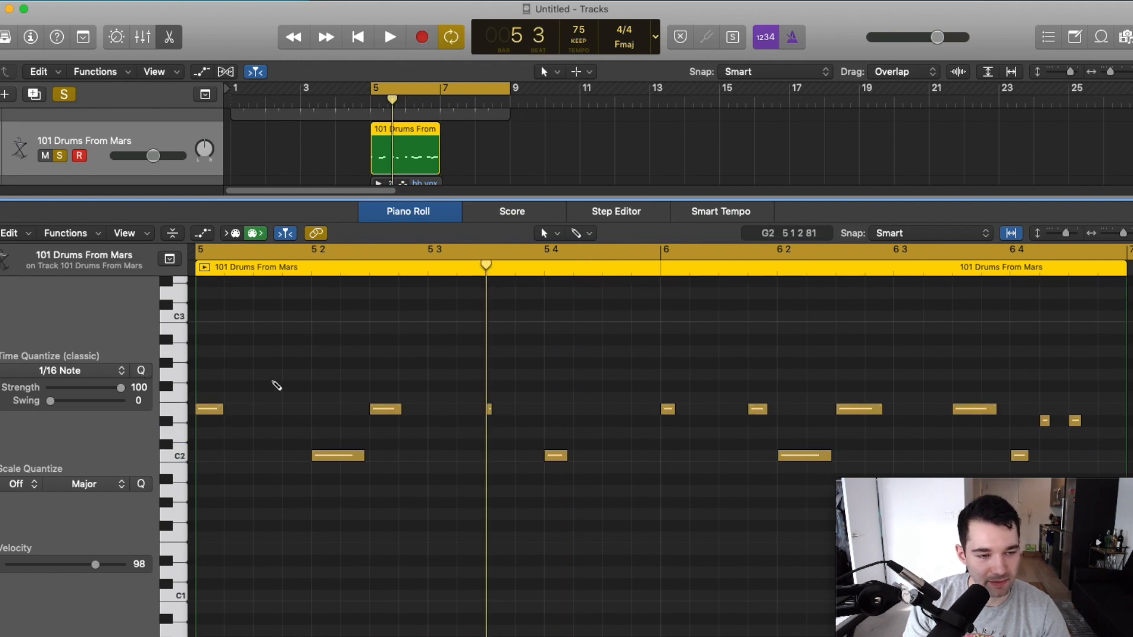
{"action": "key", "text": "super+z"}
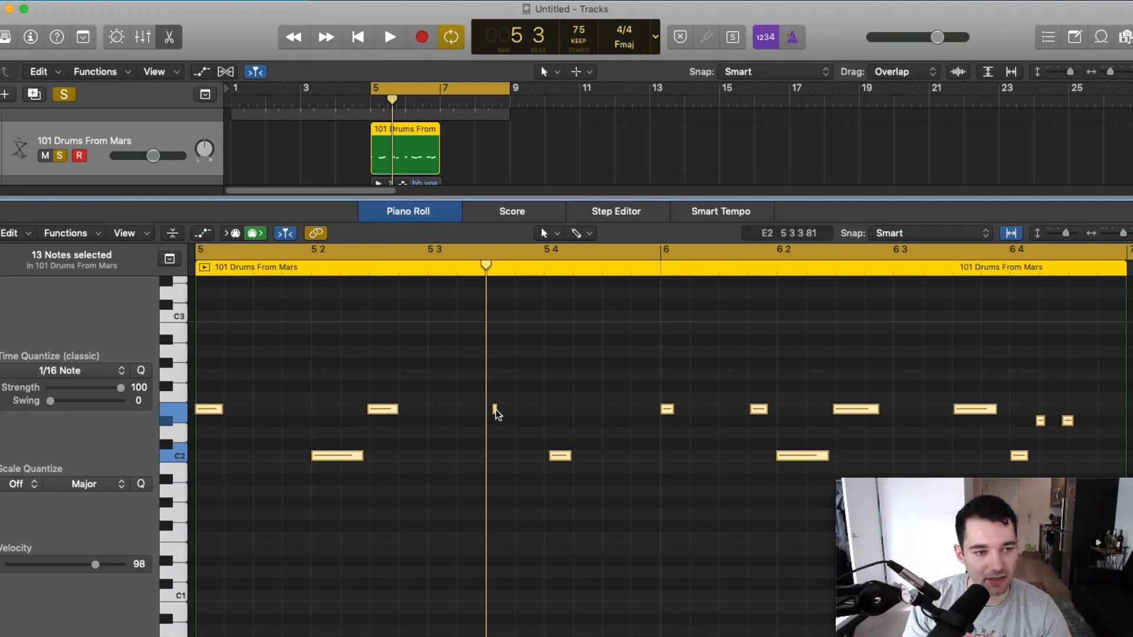
{"action": "key", "text": "super+shift+z"}
{"action": "left_click", "coordinate": [508, 523]}
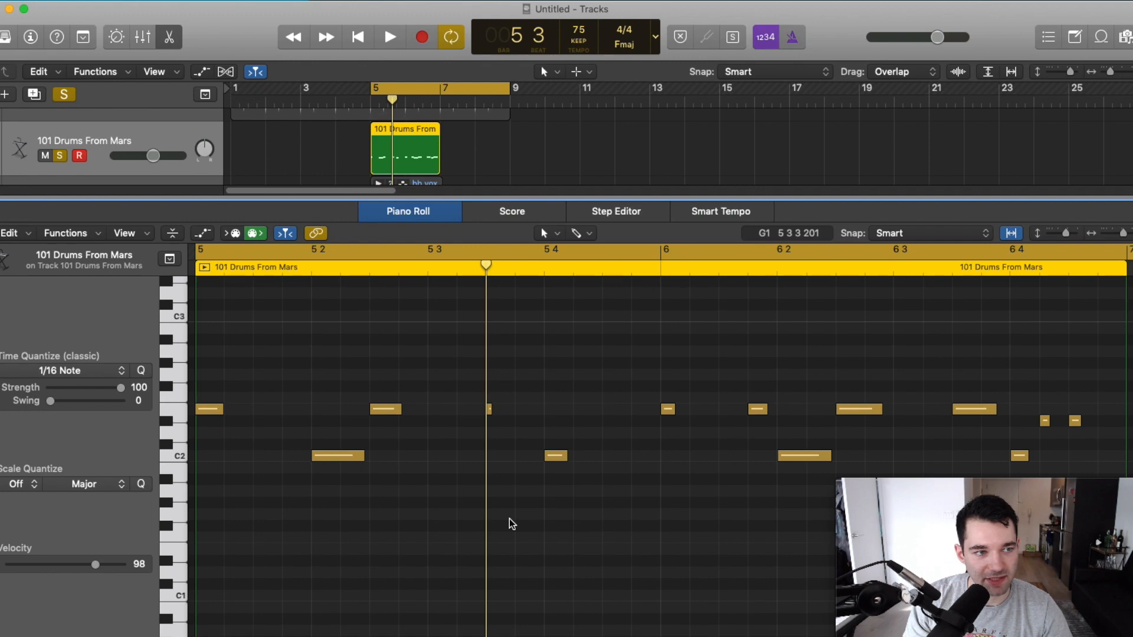
{"action": "key", "text": "space"}
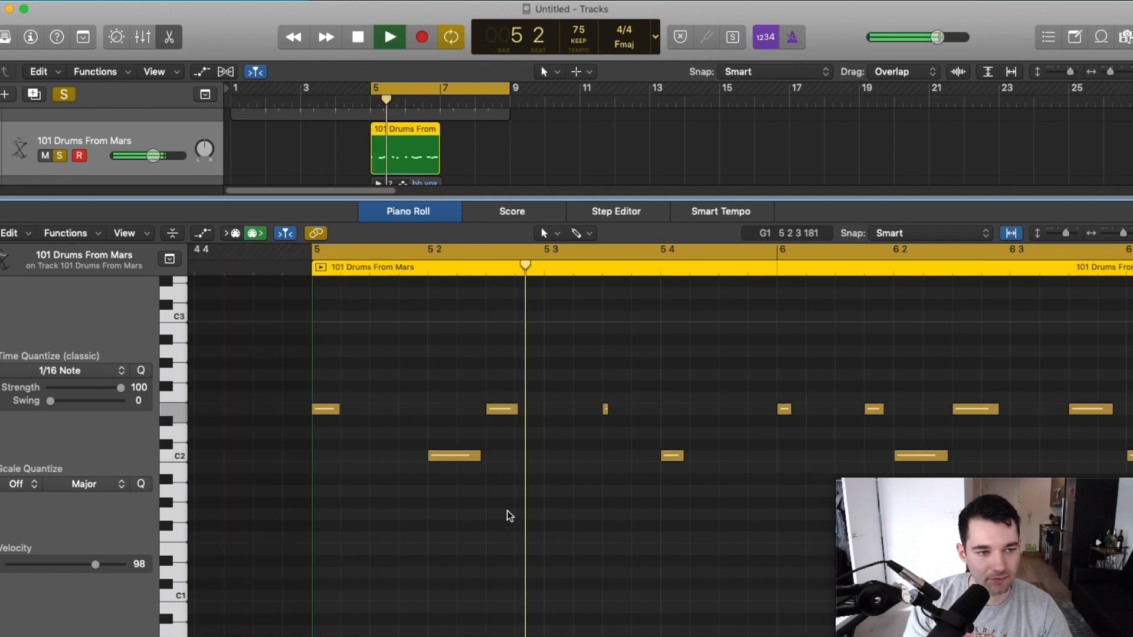
{"action": "key", "text": "space"}
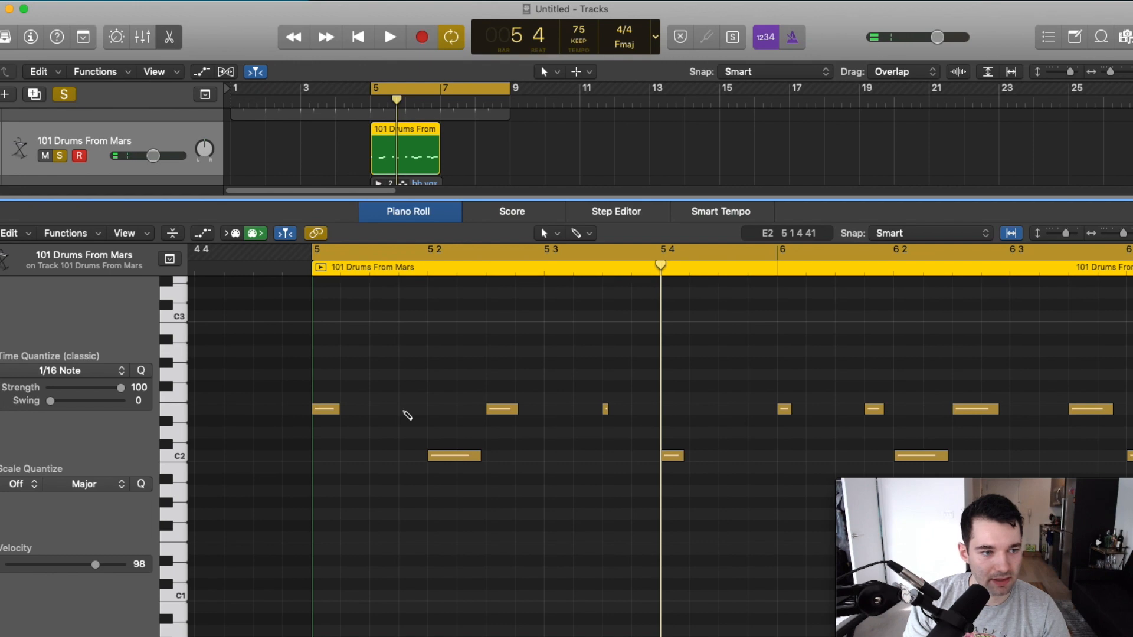
Step: Draw an E2 note one sixteenth before beat 5 2 and play back the pattern
{"action": "left_click", "coordinate": [410, 413]}
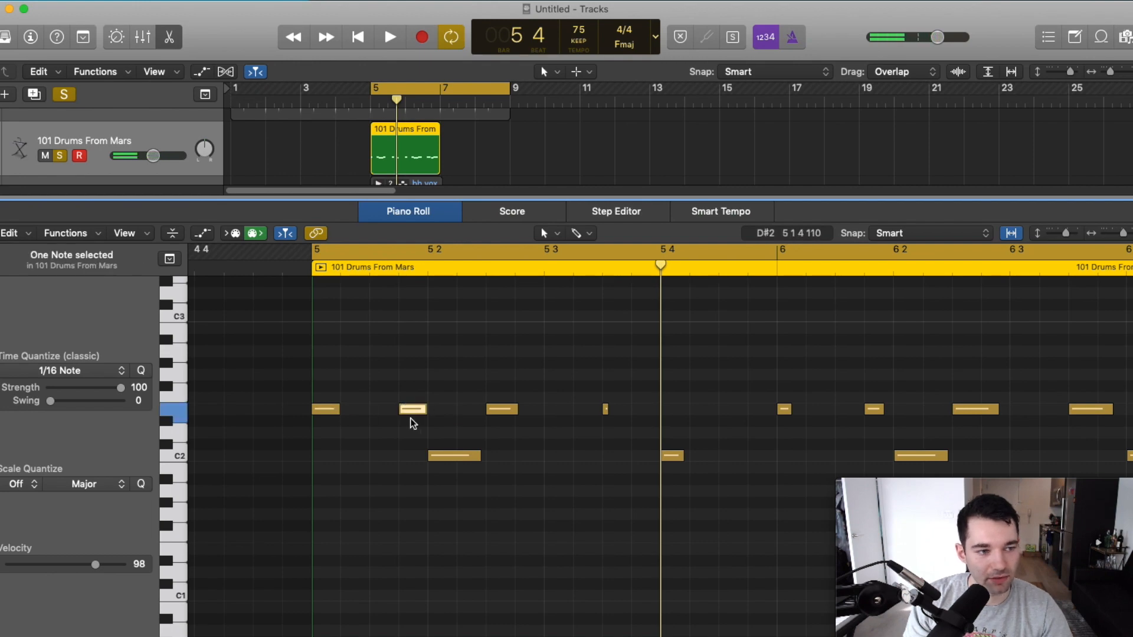
{"action": "key", "text": "space"}
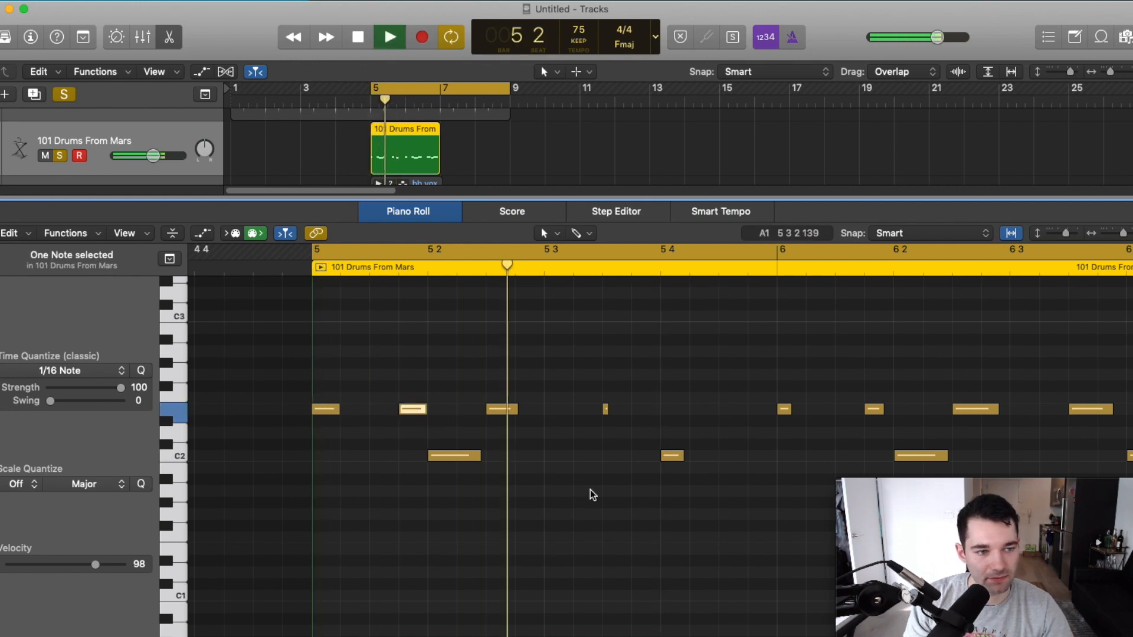
{"action": "key", "text": "space"}
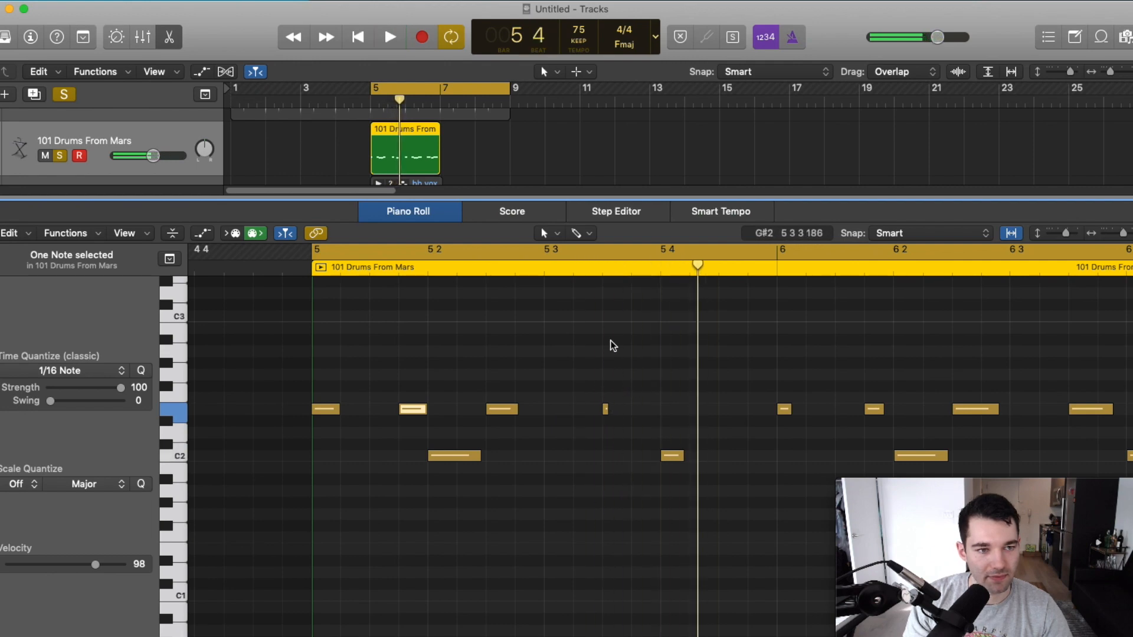
Step: Draw seven scattered notes between G2 and D3 across bar 5 and play back the pattern
{"action": "left_click", "coordinate": [618, 351], "text": "super"}
{"action": "left_click", "coordinate": [530, 327], "text": "super"}
{"action": "left_click", "coordinate": [463, 316], "text": "super"}
{"action": "left_click", "coordinate": [403, 293], "text": "super"}
{"action": "left_click", "coordinate": [576, 293], "text": "super"}
{"action": "left_click", "coordinate": [663, 304], "text": "super"}
{"action": "left_click", "coordinate": [722, 374], "text": "super"}
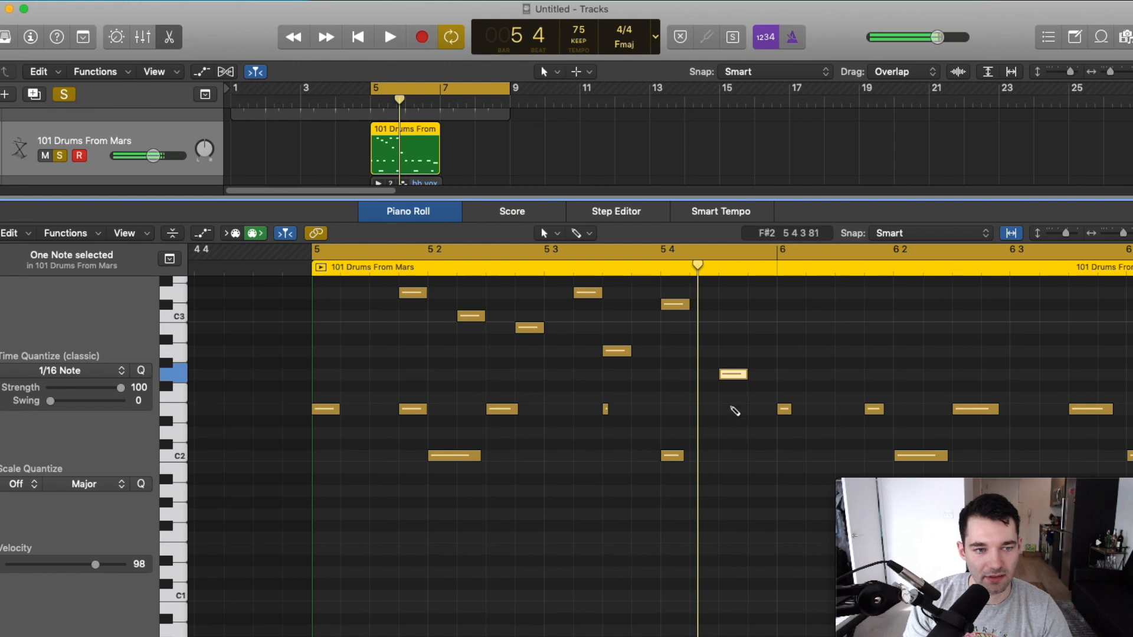
{"action": "key", "text": "space"}
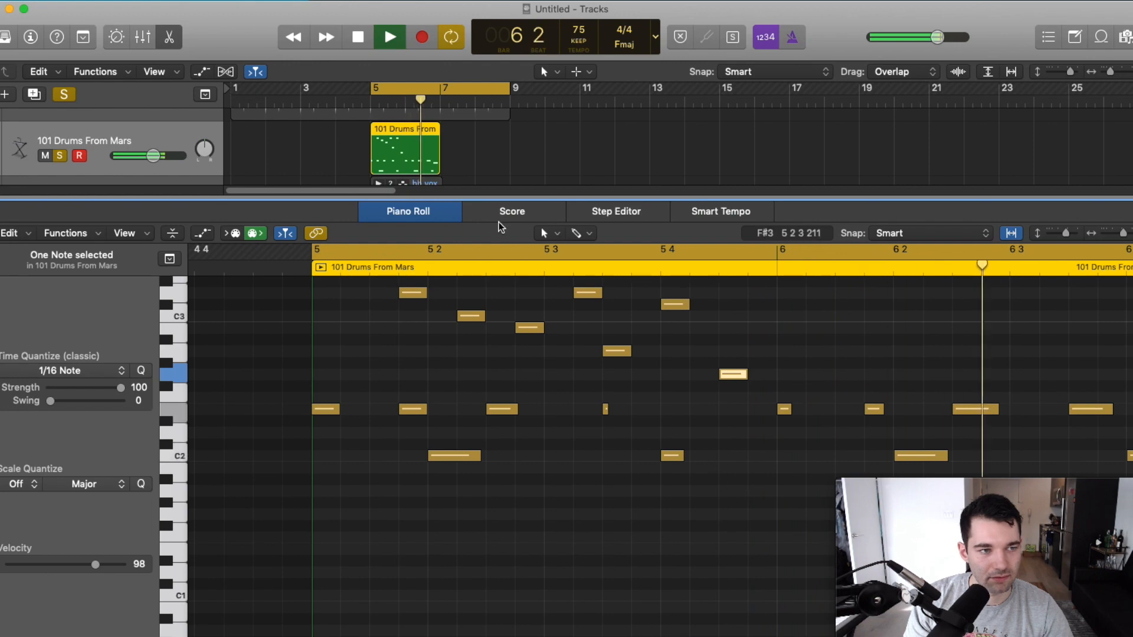
{"action": "key", "text": "space"}
Step: Turn off solo, play the drums with the other tracks, and enlarge the Tracks area above the Piano Roll
{"action": "left_click", "coordinate": [64, 95]}
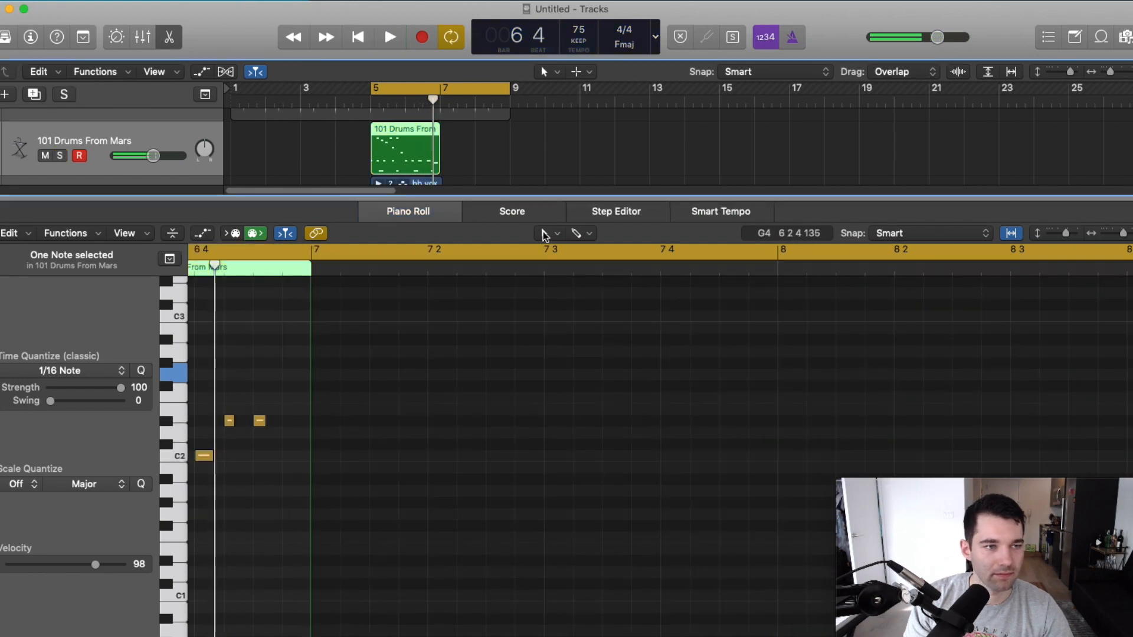
{"action": "key", "text": "space"}
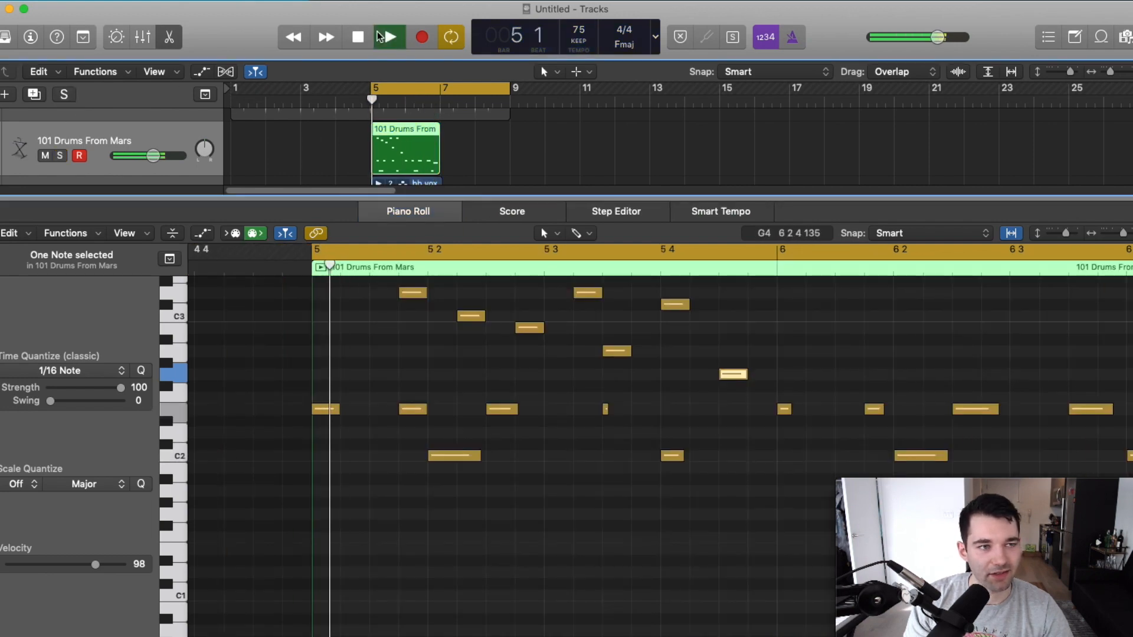
{"action": "left_click_drag", "start_coordinate": [564, 205], "coordinate": [541, 349]}
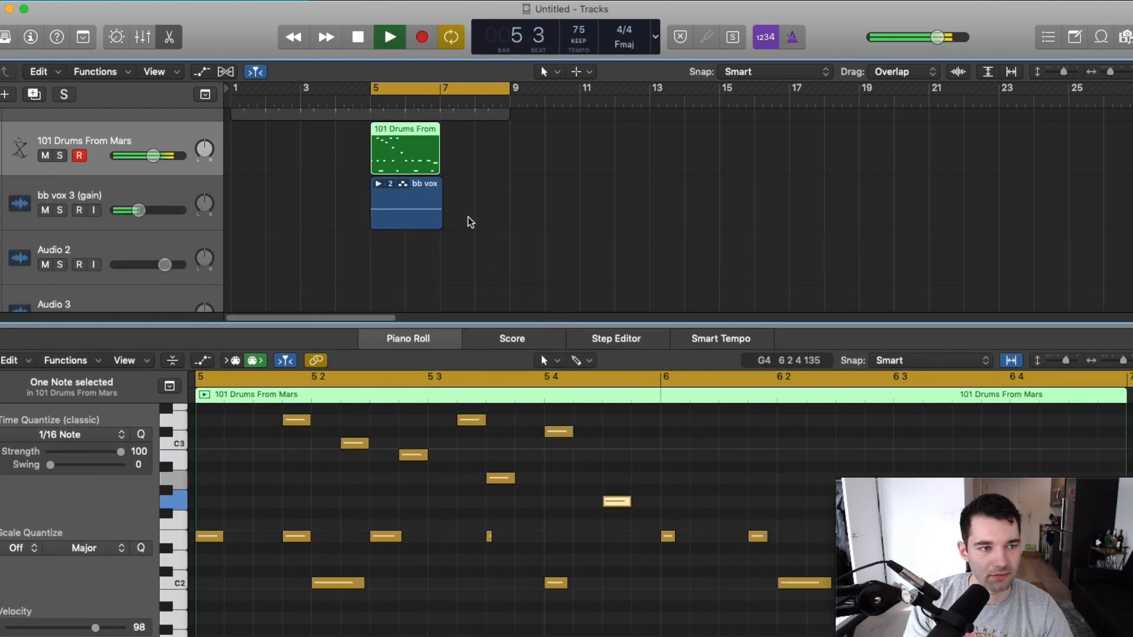
{"action": "scroll", "coordinate": [145, 174], "scroll_direction": "up", "scroll_amount": 2}
{"action": "scroll", "coordinate": [272, 231], "scroll_direction": "down", "scroll_amount": 1}
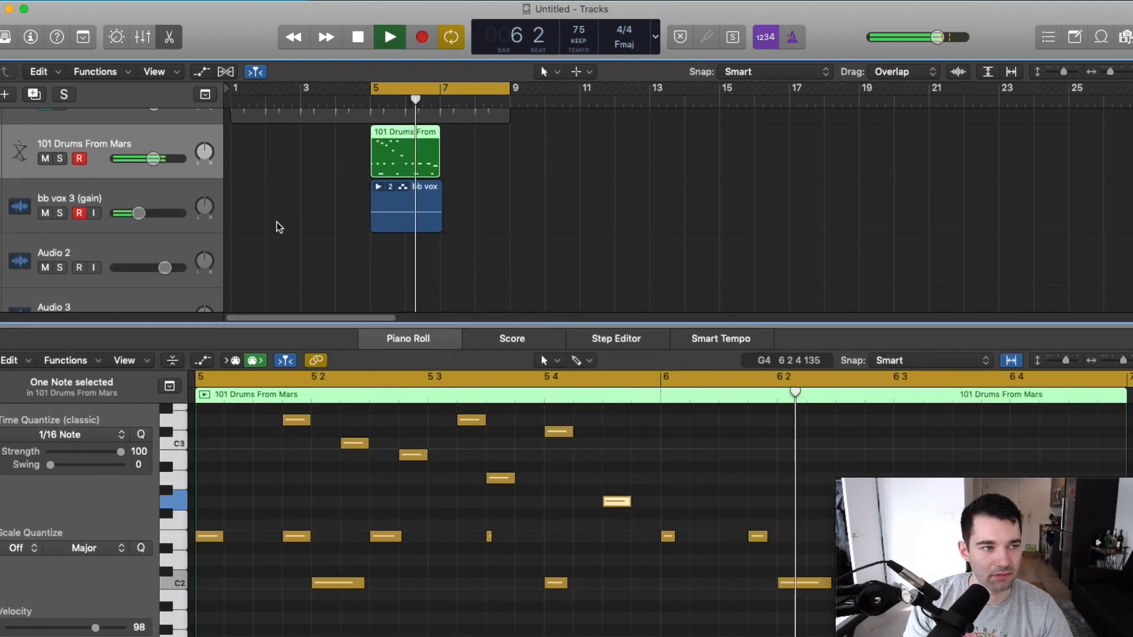
{"action": "key", "text": "space"}
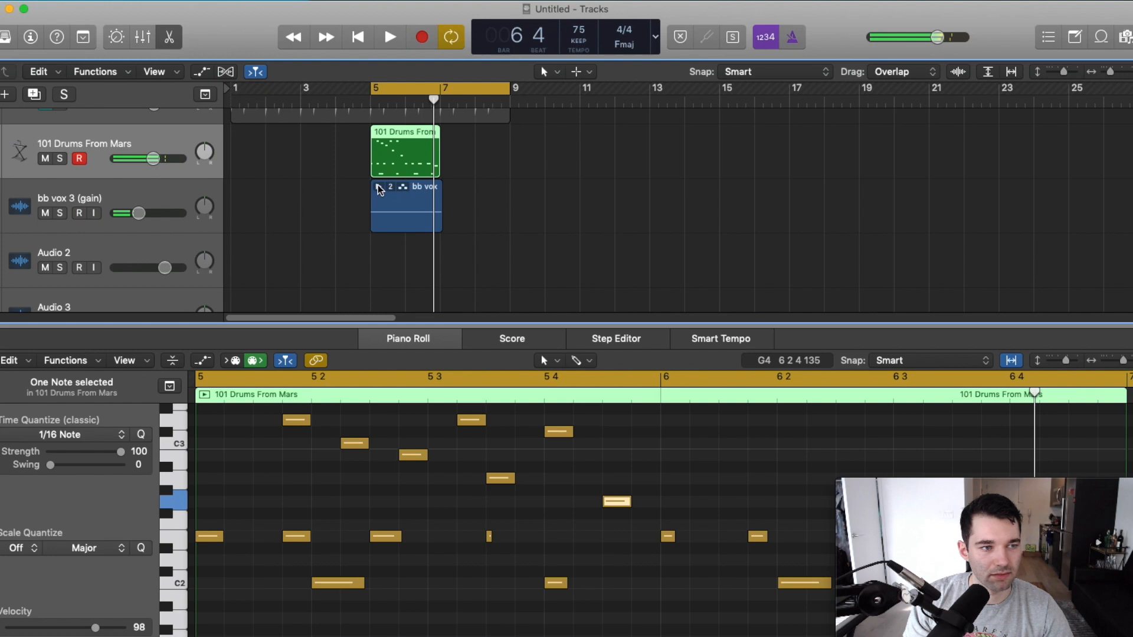
Step: Expand the take folder on the bb vox 3 (gain) track and choose Take 1
{"action": "left_click", "coordinate": [379, 187]}
{"action": "scroll", "coordinate": [417, 228], "scroll_direction": "down", "scroll_amount": 2}
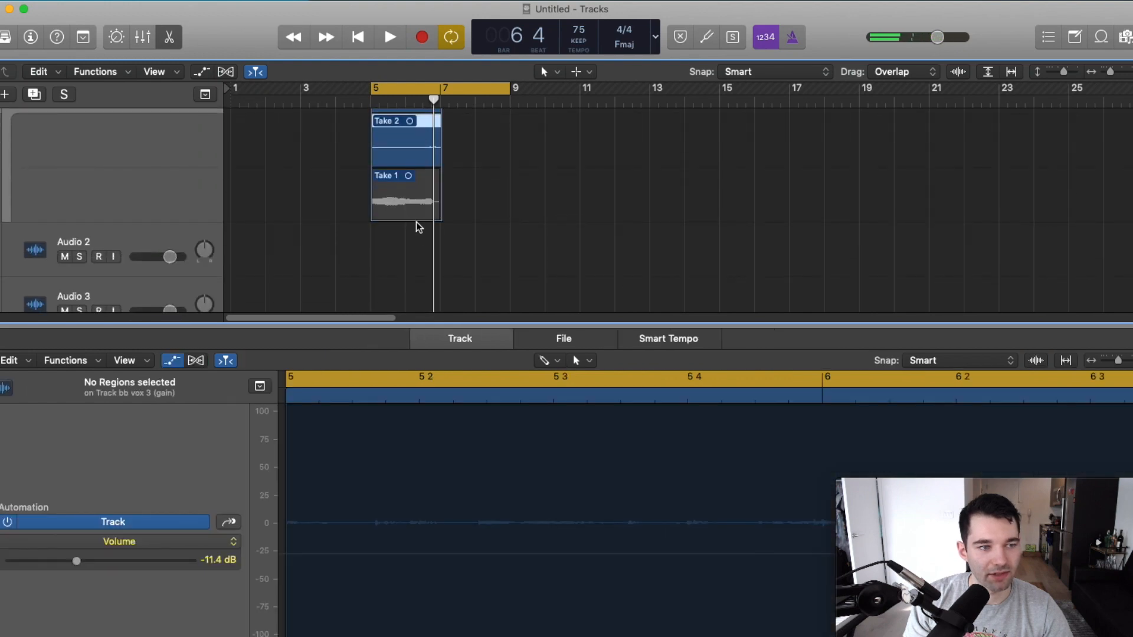
{"action": "left_click", "coordinate": [411, 204]}
{"action": "scroll", "coordinate": [177, 224], "scroll_direction": "up", "scroll_amount": 3}
{"action": "left_click", "coordinate": [99, 227]}
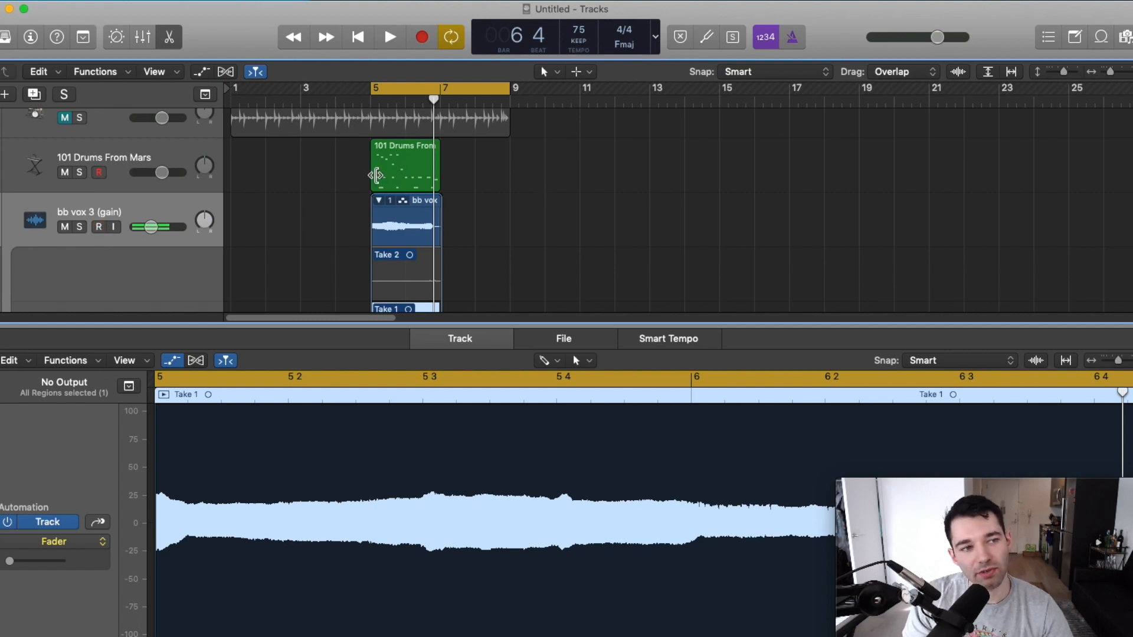
Step: Switch the vocal take folder to Take 2 and audition it with the drums
{"action": "left_click", "coordinate": [392, 167]}
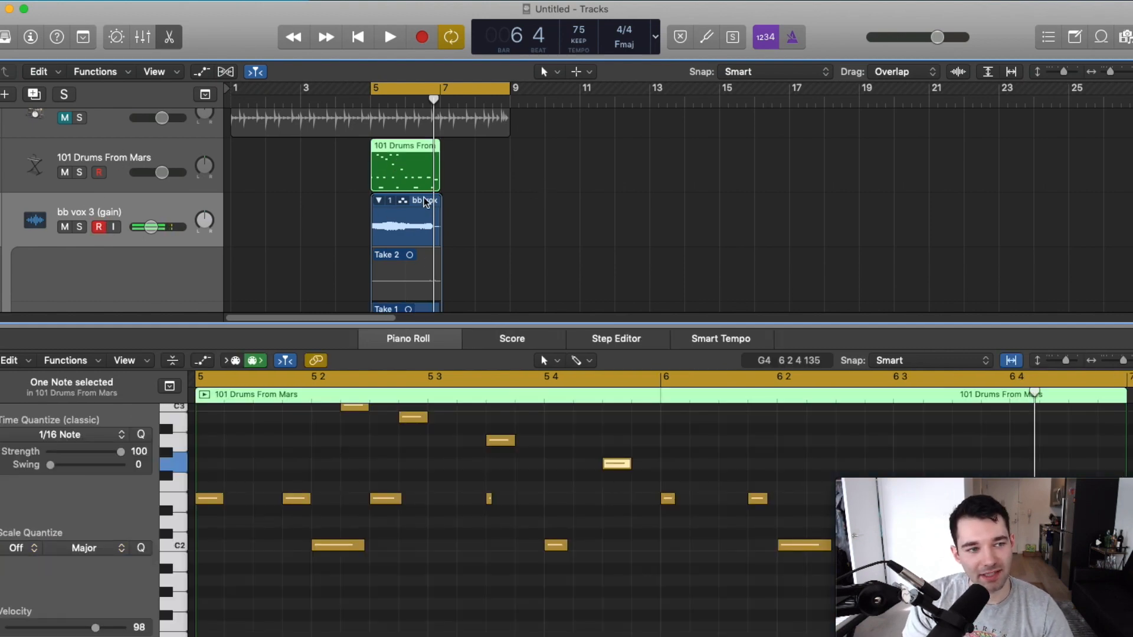
{"action": "left_click", "coordinate": [424, 202]}
{"action": "left_click", "coordinate": [415, 278]}
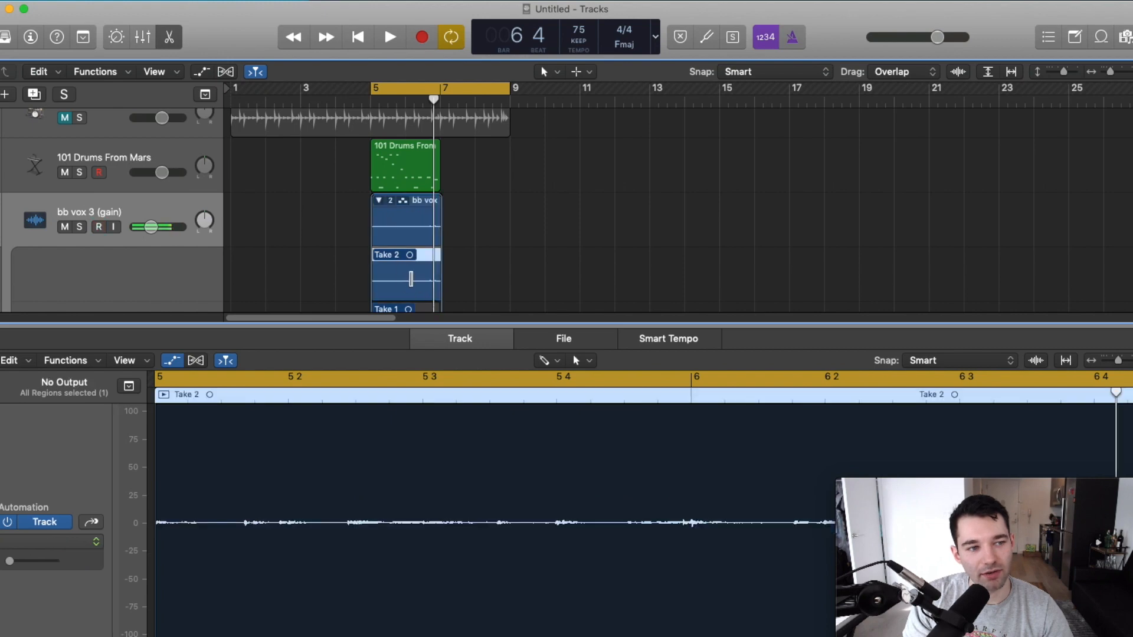
{"action": "scroll", "coordinate": [436, 254], "scroll_direction": "down", "scroll_amount": 1}
{"action": "key", "text": "space"}
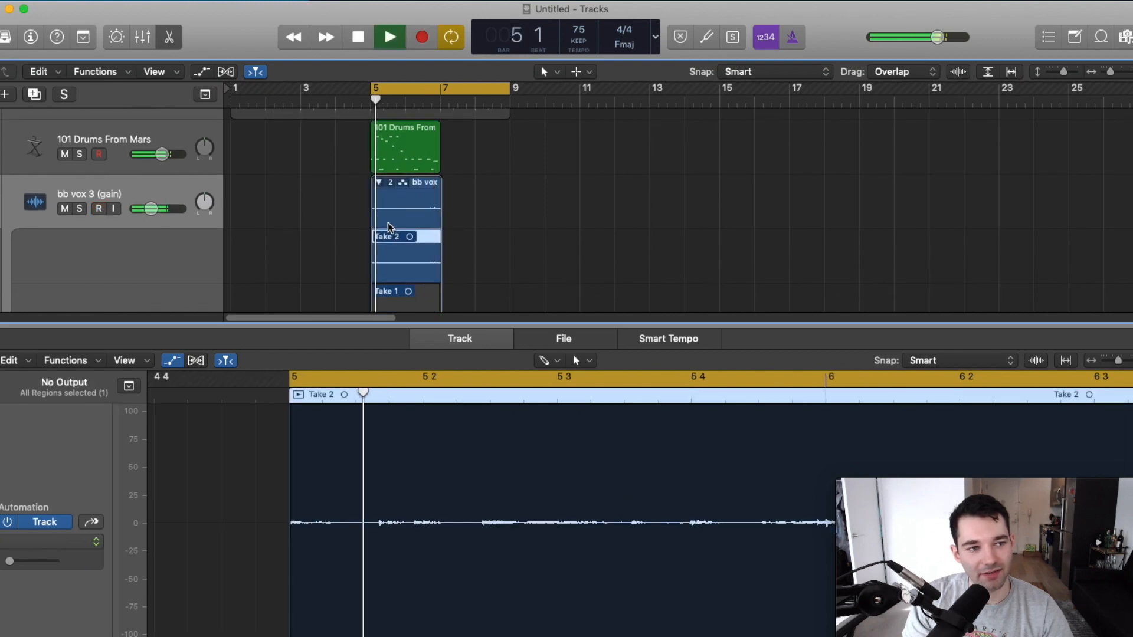
{"action": "key", "text": "space"}
Step: Choose Take 1 again in the bb vox 3 (gain) take folder
{"action": "left_click", "coordinate": [380, 183]}
{"action": "left_click", "coordinate": [383, 186]}
{"action": "scroll", "coordinate": [440, 216], "scroll_direction": "down", "scroll_amount": 2}
{"action": "left_click", "coordinate": [440, 216]}
{"action": "scroll", "coordinate": [634, 227], "scroll_direction": "up", "scroll_amount": 3}
Step: Play the vocal with the drums and lower the 101 Drums From Mars volume to -7.0 dB
{"action": "key", "text": "space"}
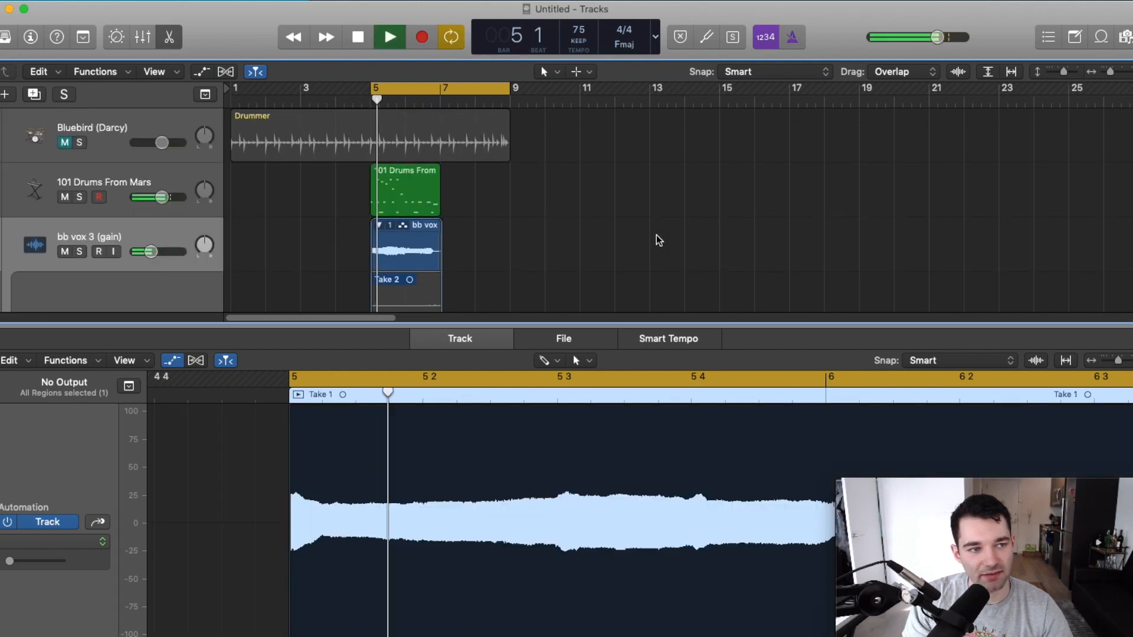
{"action": "mouse_move", "coordinate": [161, 197]}
{"action": "left_mouse_down"}
{"action": "mouse_move", "coordinate": [146, 206]}
{"action": "mouse_move", "coordinate": [157, 199]}
{"action": "left_mouse_up"}
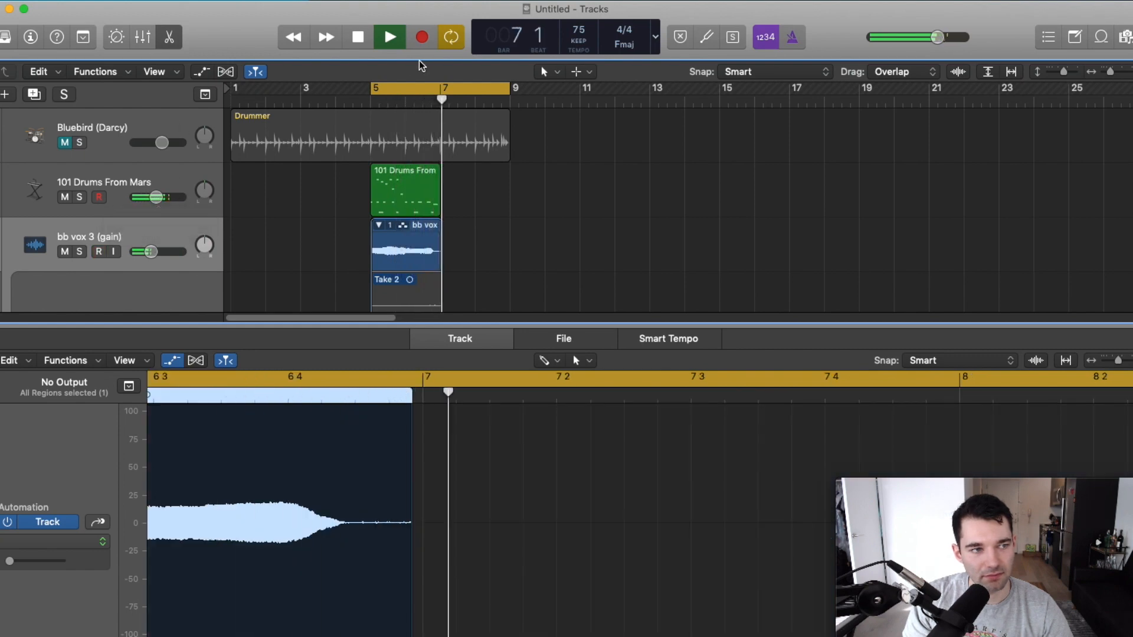
{"action": "key", "text": "space"}
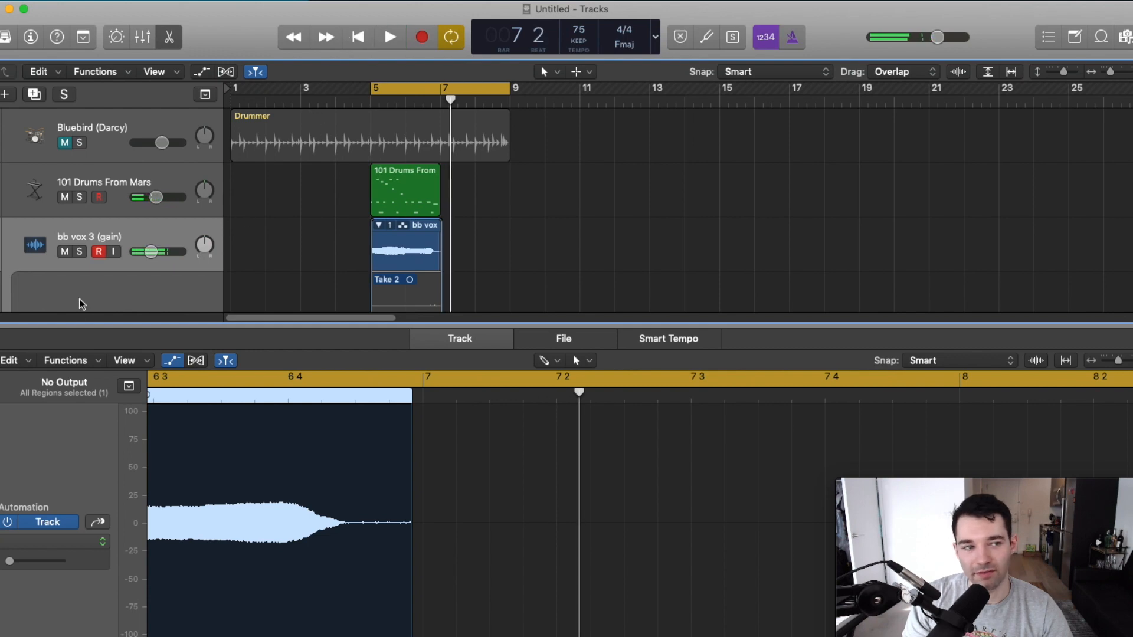
Step: Show the Inspector and open the Mixer
{"action": "left_click", "coordinate": [31, 37]}
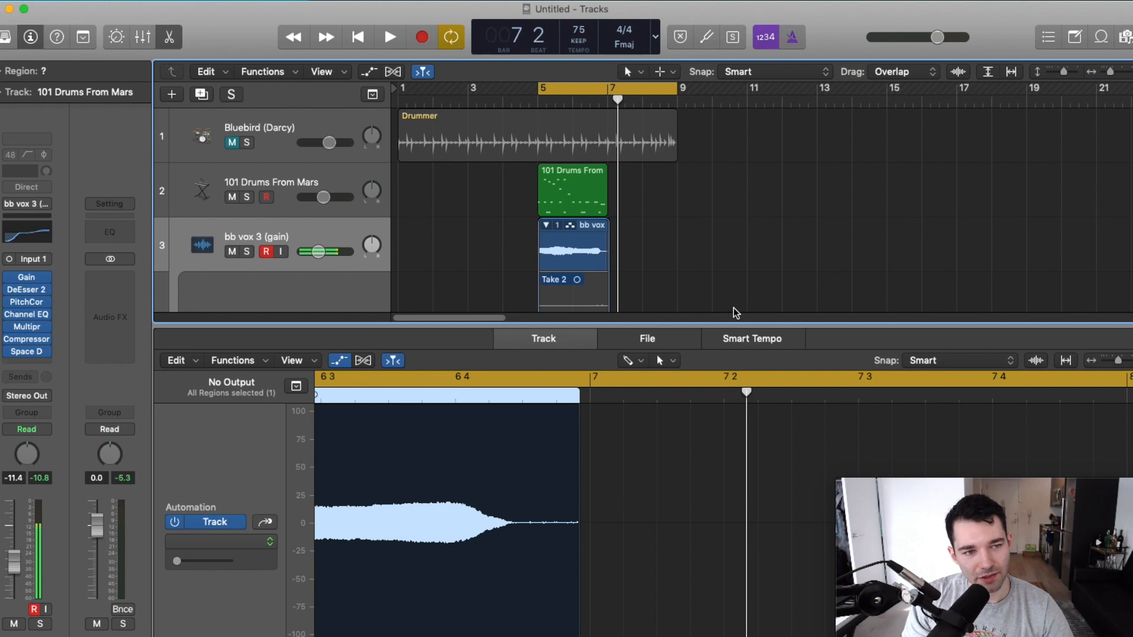
{"action": "key", "text": "x"}
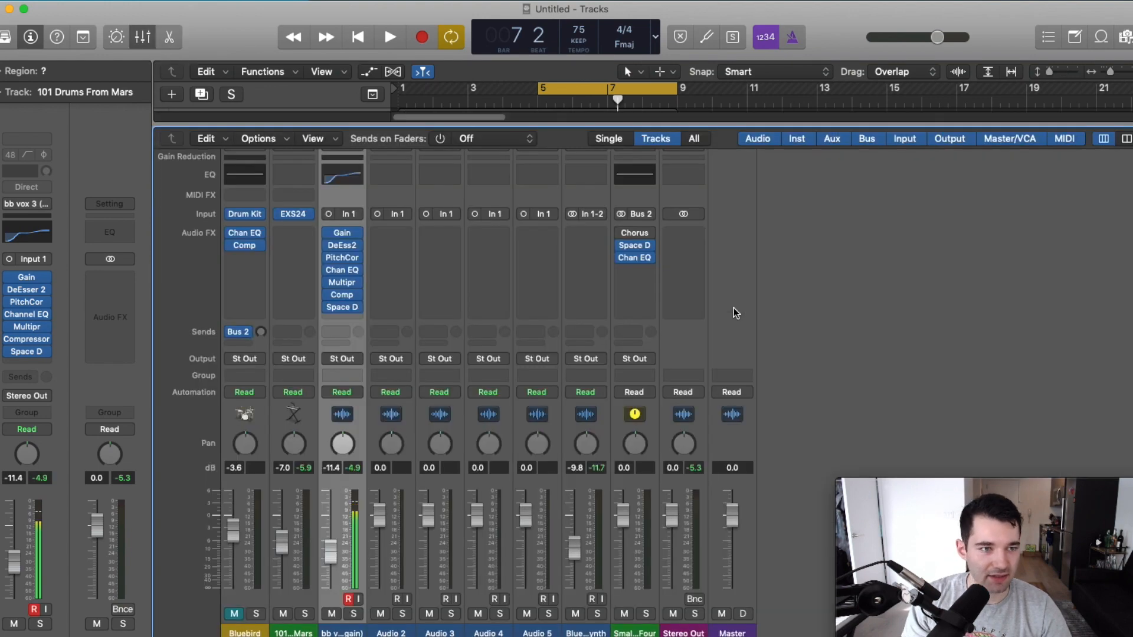
Step: Reduce the Mixer's height and select the 101 Drums From Mars, Bluebird and Blue Room Synth tracks in turn to compare them with their channel strips
{"action": "left_click_drag", "start_coordinate": [555, 128], "coordinate": [559, 253]}
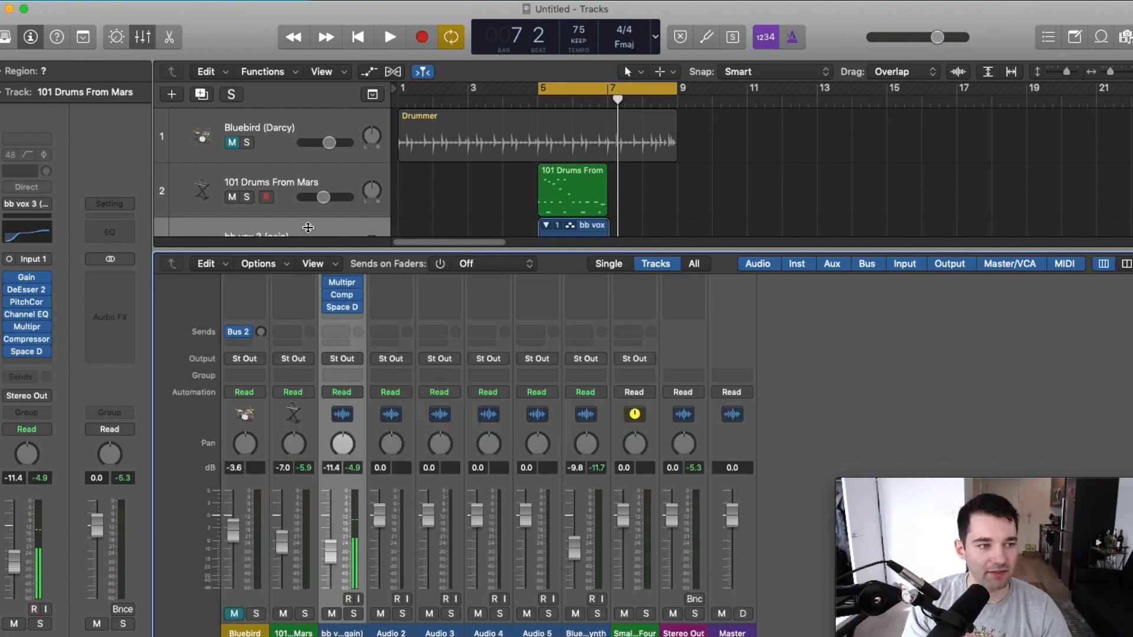
{"action": "left_click", "coordinate": [293, 632]}
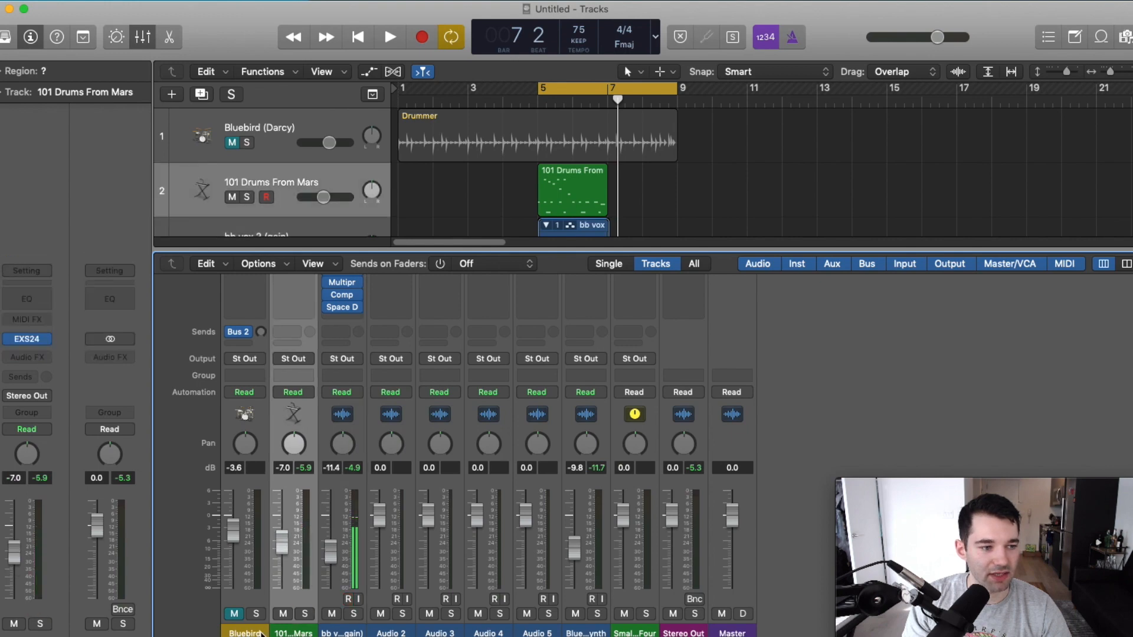
{"action": "left_click", "coordinate": [566, 141]}
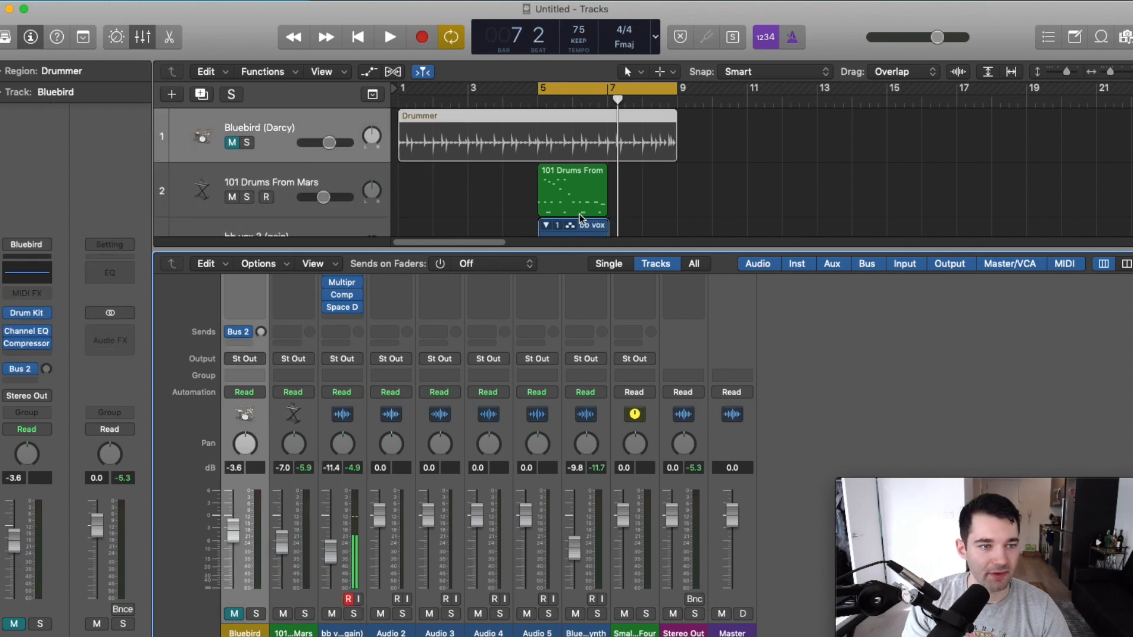
{"action": "scroll", "coordinate": [568, 204], "scroll_direction": "down", "scroll_amount": 4}
{"action": "scroll", "coordinate": [568, 205], "scroll_direction": "down", "scroll_amount": 3}
{"action": "left_click", "coordinate": [570, 177]}
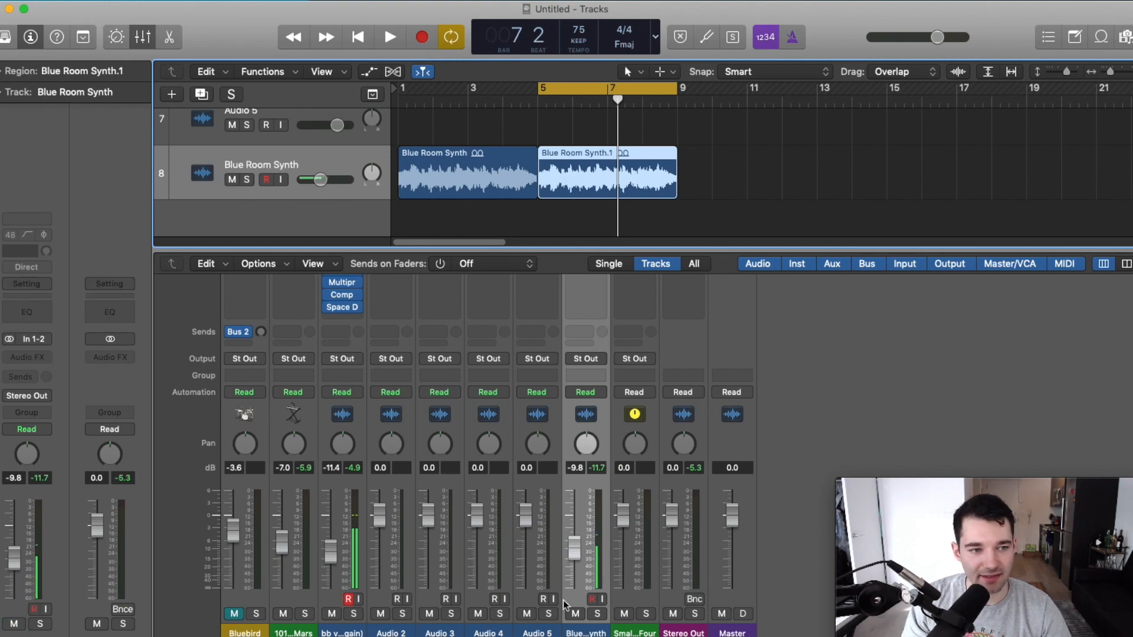
Step: Move the Small...Four channel's Channel EQ to Audio 5 and copy the bb vox 3 (gain) Channel EQ onto Blue Room Synth
{"action": "scroll", "coordinate": [407, 320], "scroll_direction": "up", "scroll_amount": 3}
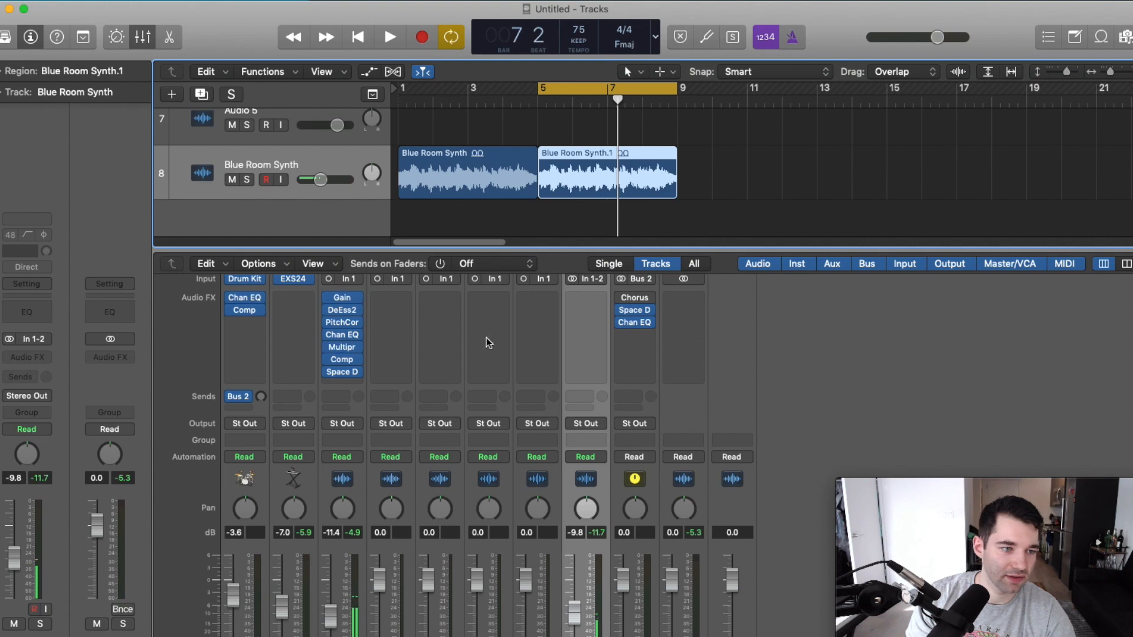
{"action": "left_click_drag", "start_coordinate": [634, 322], "coordinate": [537, 310]}
{"action": "left_click_drag", "start_coordinate": [344, 339], "coordinate": [590, 346]}
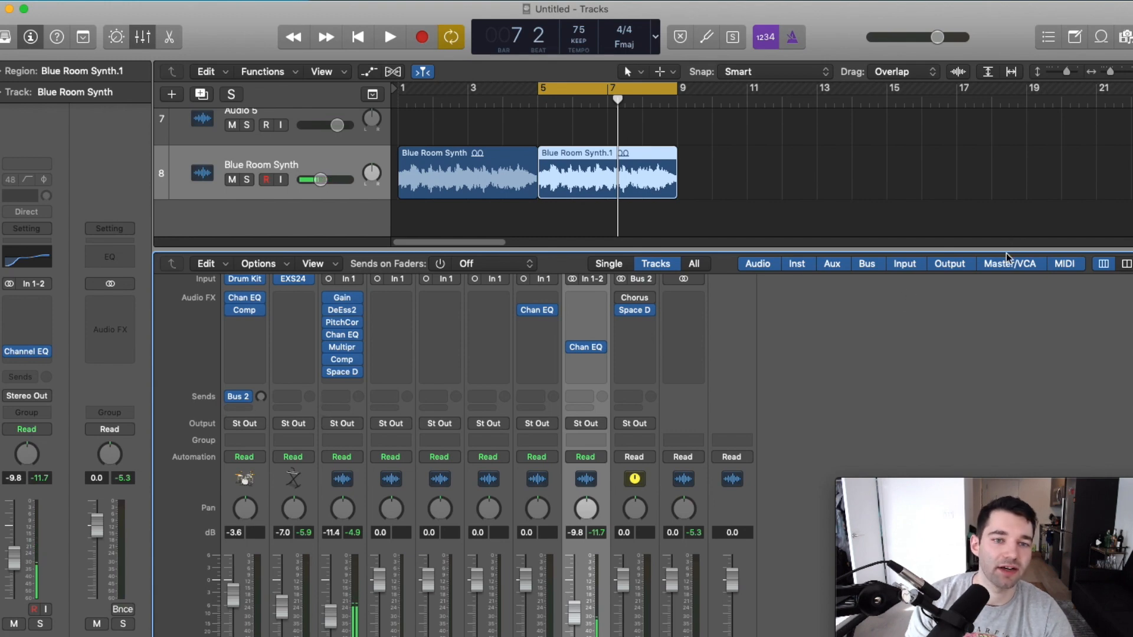
Step: Shrink the Mixer further so that more of the arrangement's tracks fit above it
{"action": "scroll", "coordinate": [689, 432], "scroll_direction": "down", "scroll_amount": 2}
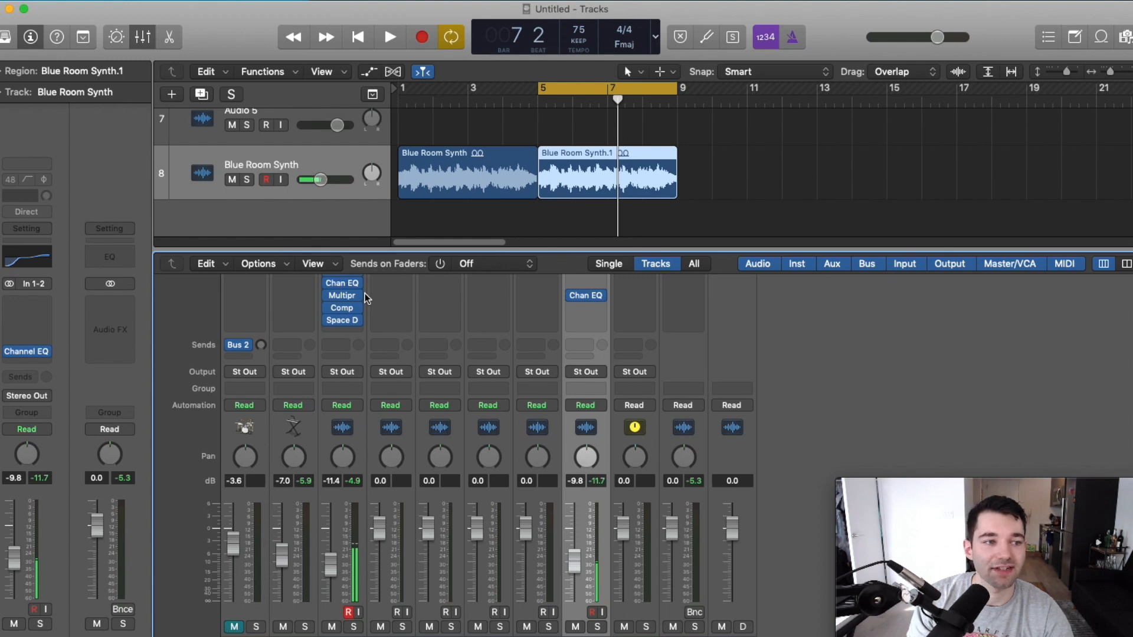
{"action": "left_click_drag", "start_coordinate": [556, 250], "coordinate": [556, 442]}
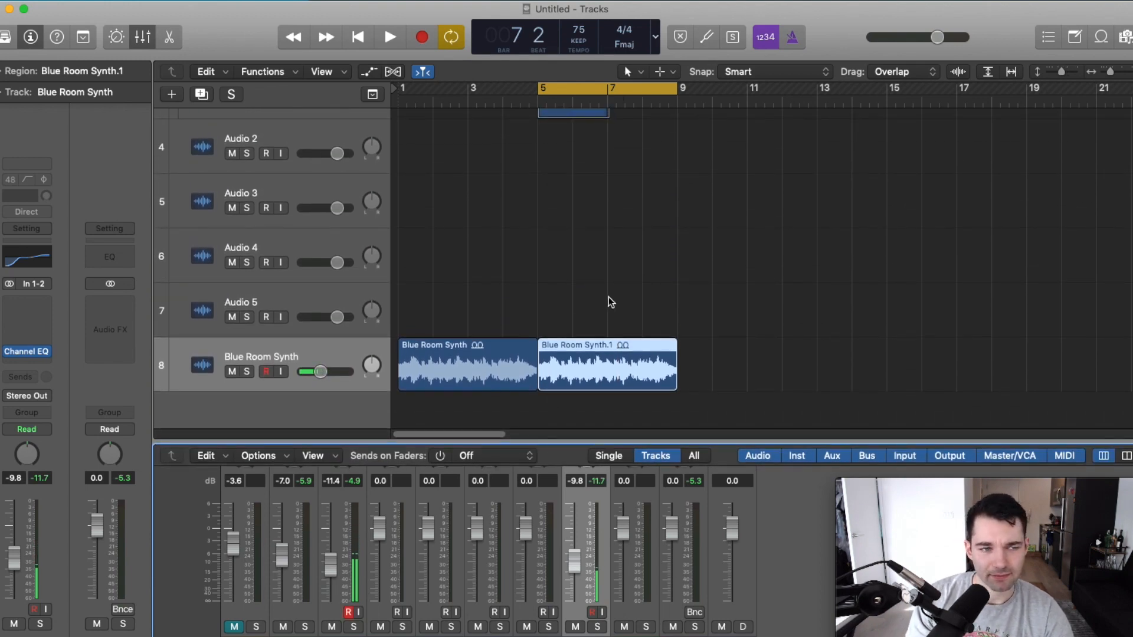
{"action": "scroll", "coordinate": [603, 308], "scroll_direction": "up", "scroll_amount": 5}
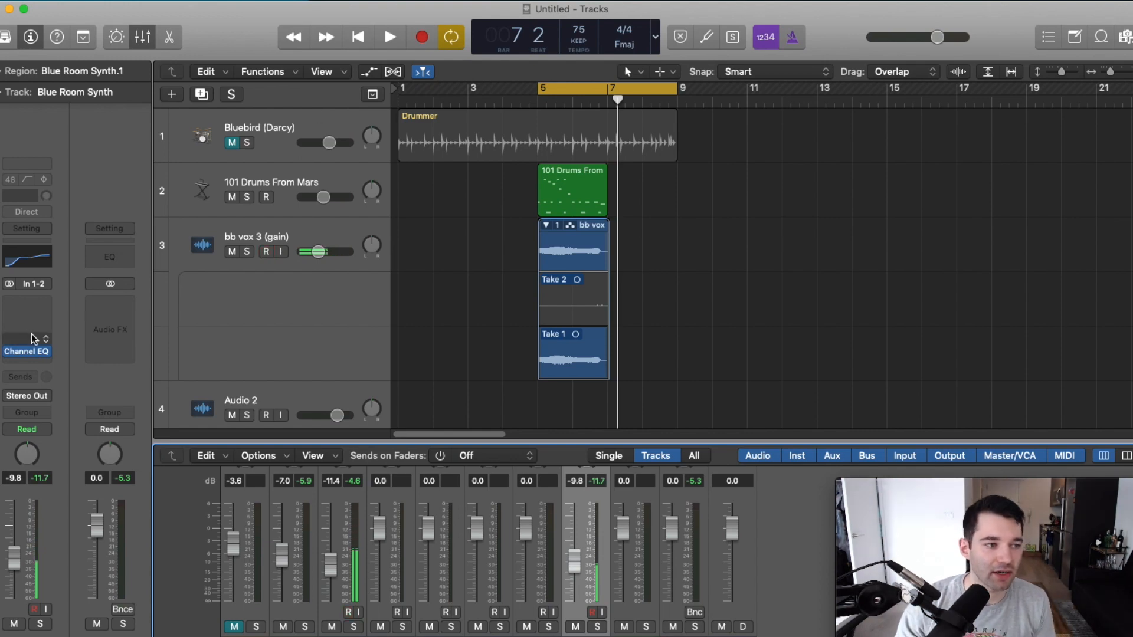
Step: Browse the audio effect categories available for the Stereo Out channel without adding a plug-in
{"action": "left_click", "coordinate": [101, 319]}
{"action": "mouse_move", "coordinate": [144, 493]}
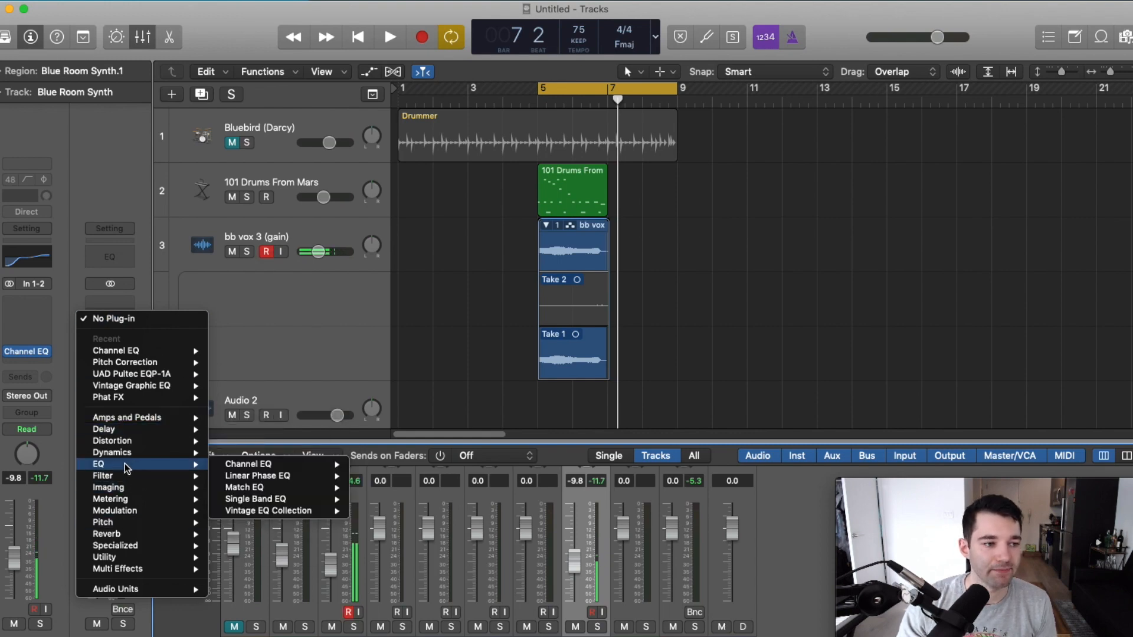
{"action": "left_click", "coordinate": [497, 220]}
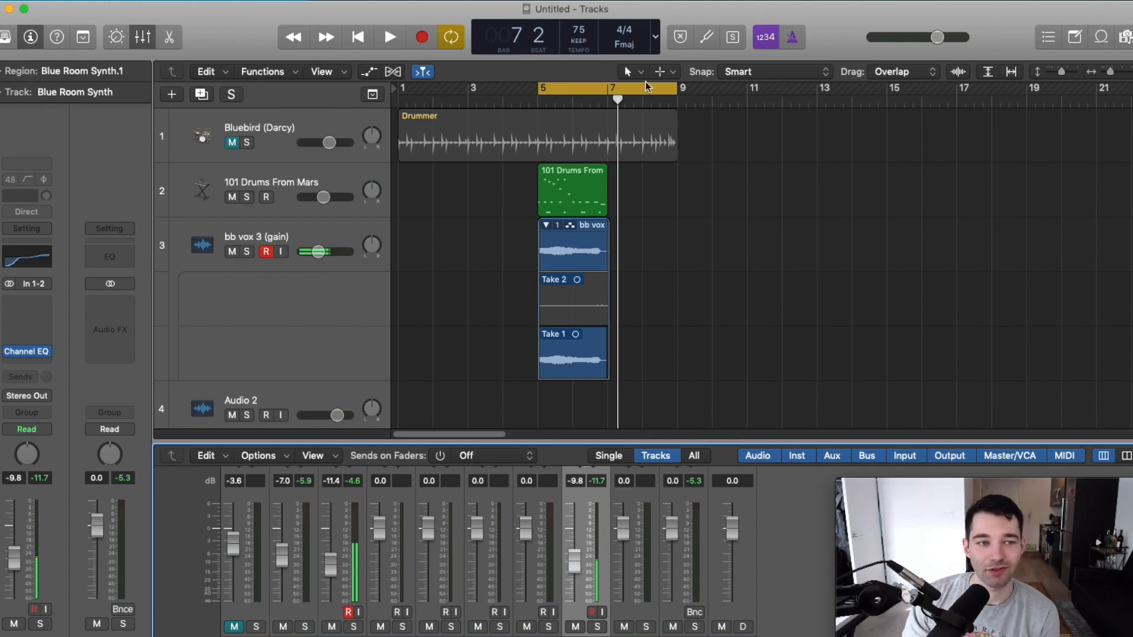
Step: Select the bb vox 3 (gain) track to show its effects chain, and collapse its take folder
{"action": "left_click", "coordinate": [558, 196]}
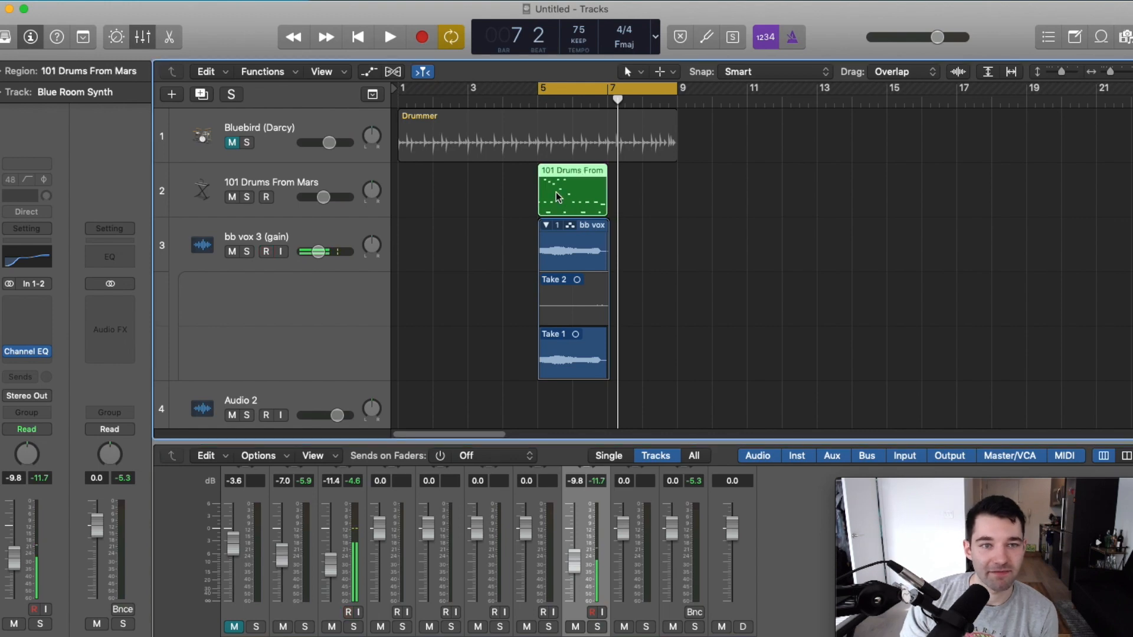
{"action": "left_click", "coordinate": [269, 238]}
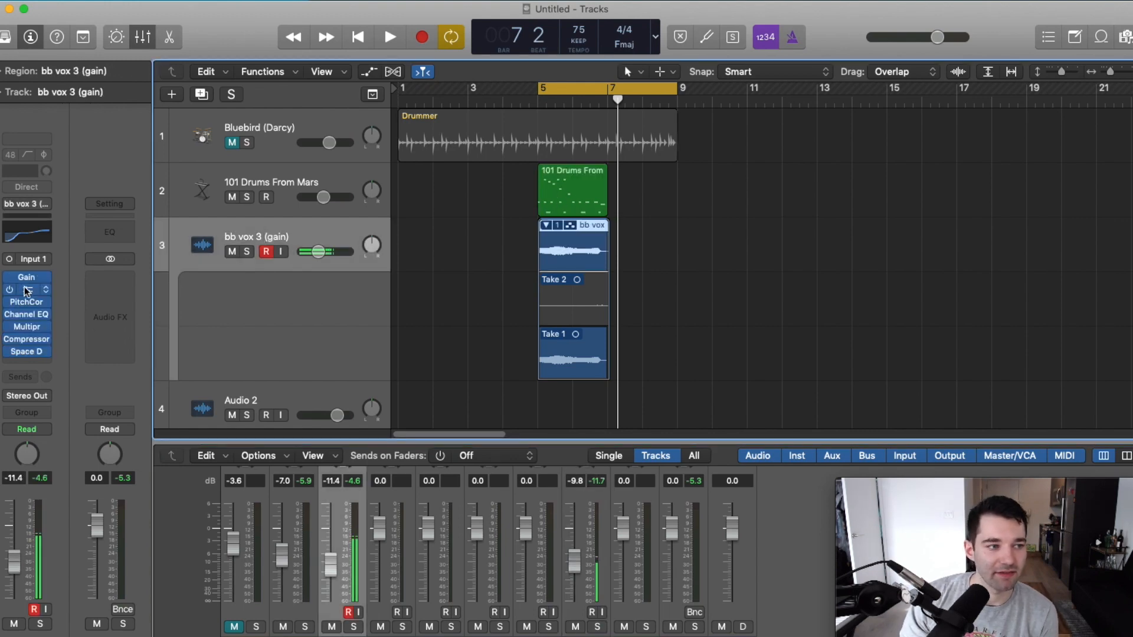
{"action": "left_click", "coordinate": [544, 226]}
{"action": "scroll", "coordinate": [436, 303], "scroll_direction": "down", "scroll_amount": 4}
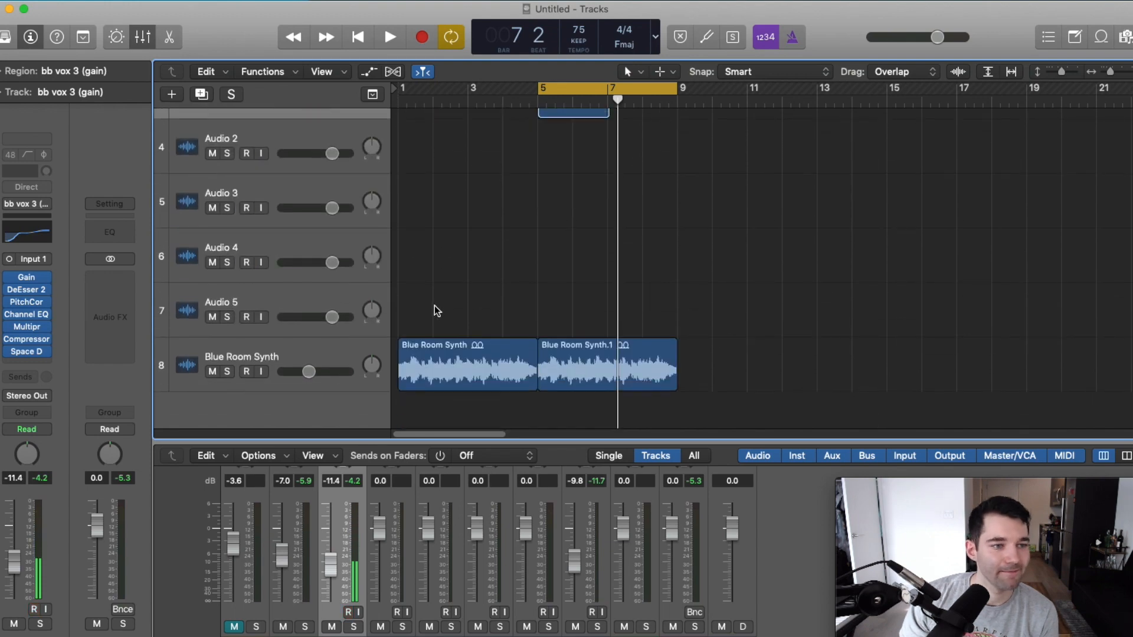